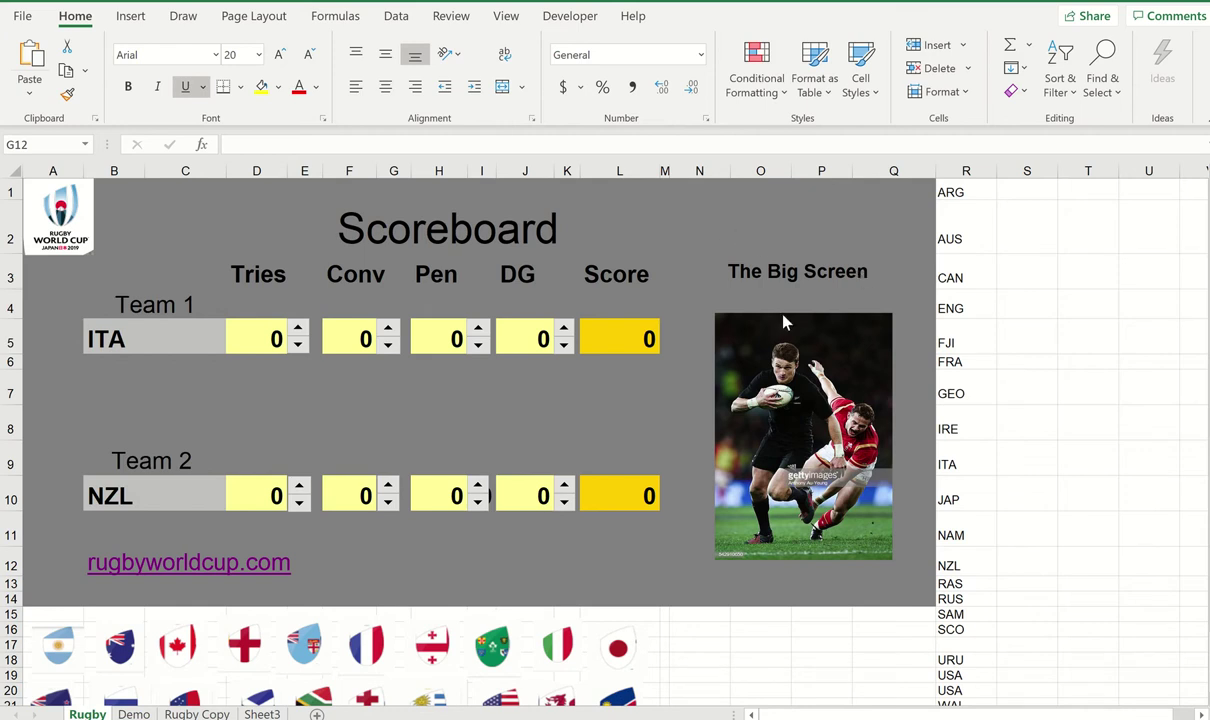
# Raise Team 1's tries to 1 with the spinner on the Rugby sheet, and switch to the Demo sheet.
pyautogui.click(301, 336)
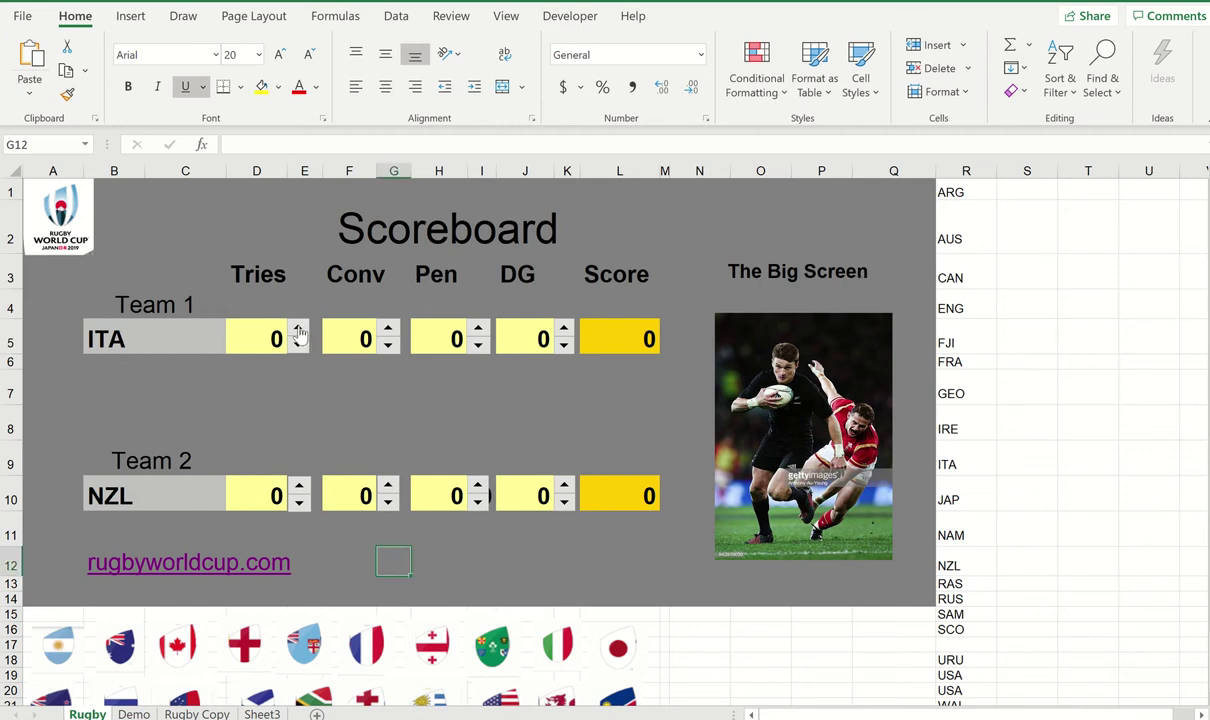
pyautogui.click(299, 330)
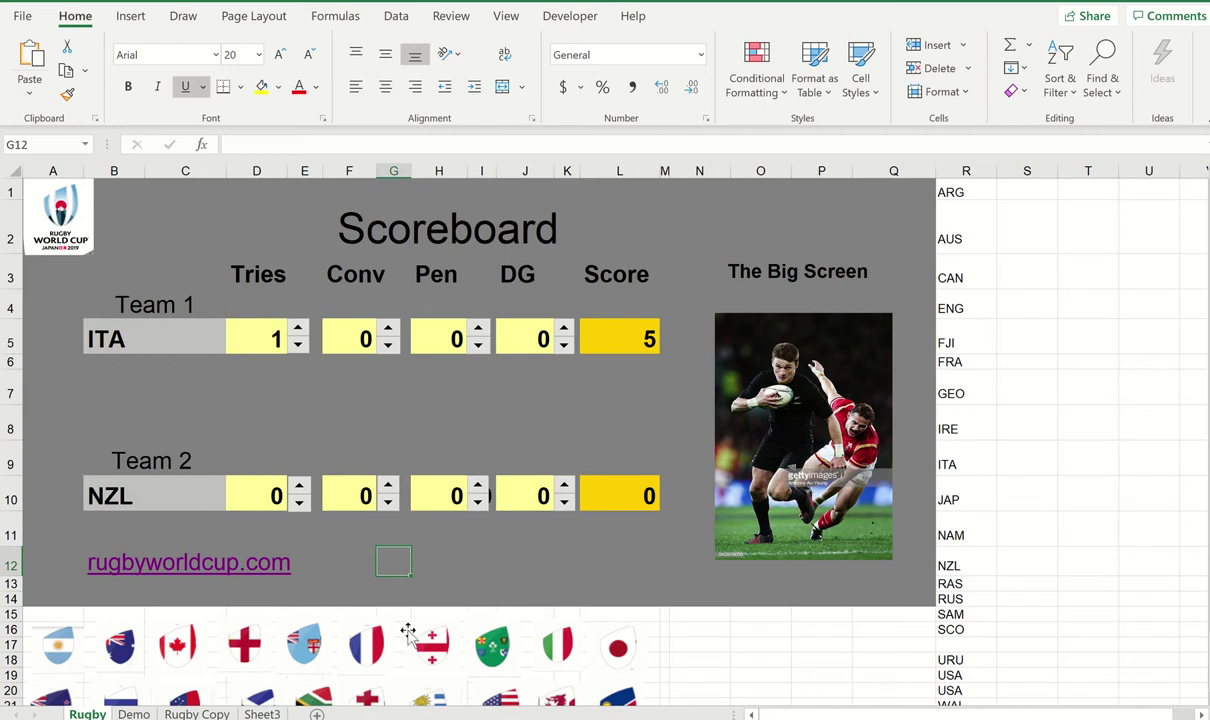
pyautogui.click(134, 713)
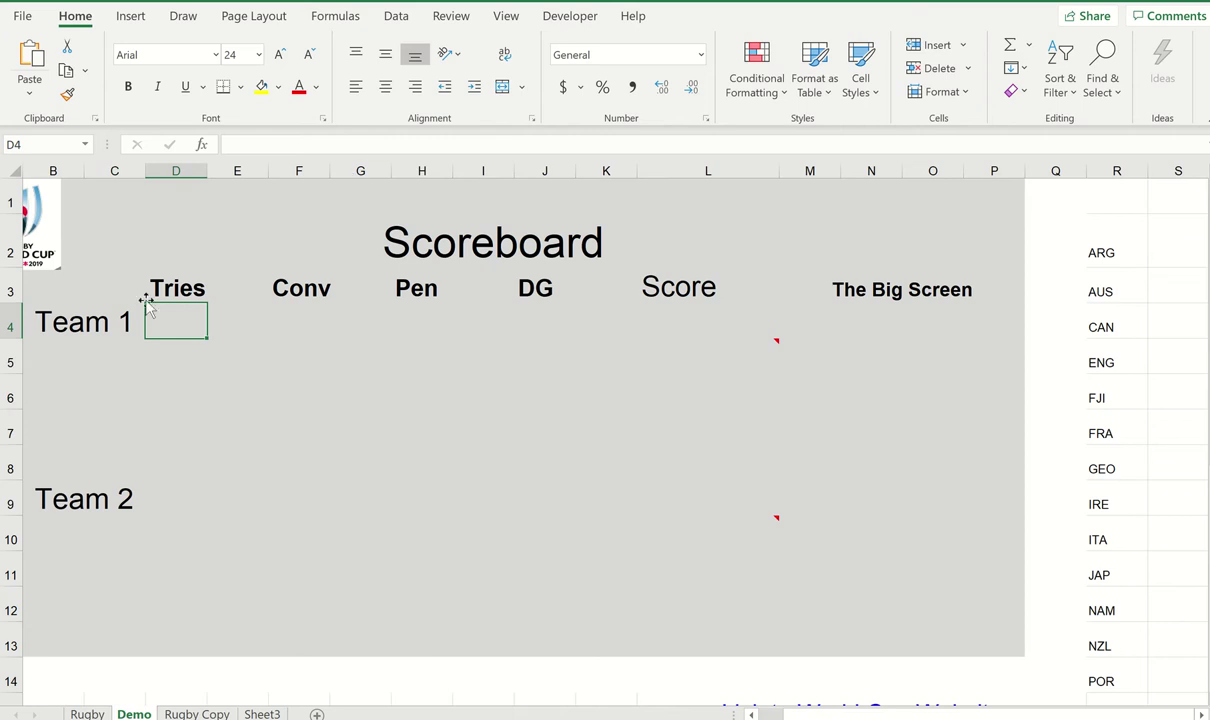
# Fill the Tries, Conv, Pen and DG cells of both teams (D4, F4, H4, J4, D9, F9, H9, J9) with yellow.
pyautogui.click(262, 87)
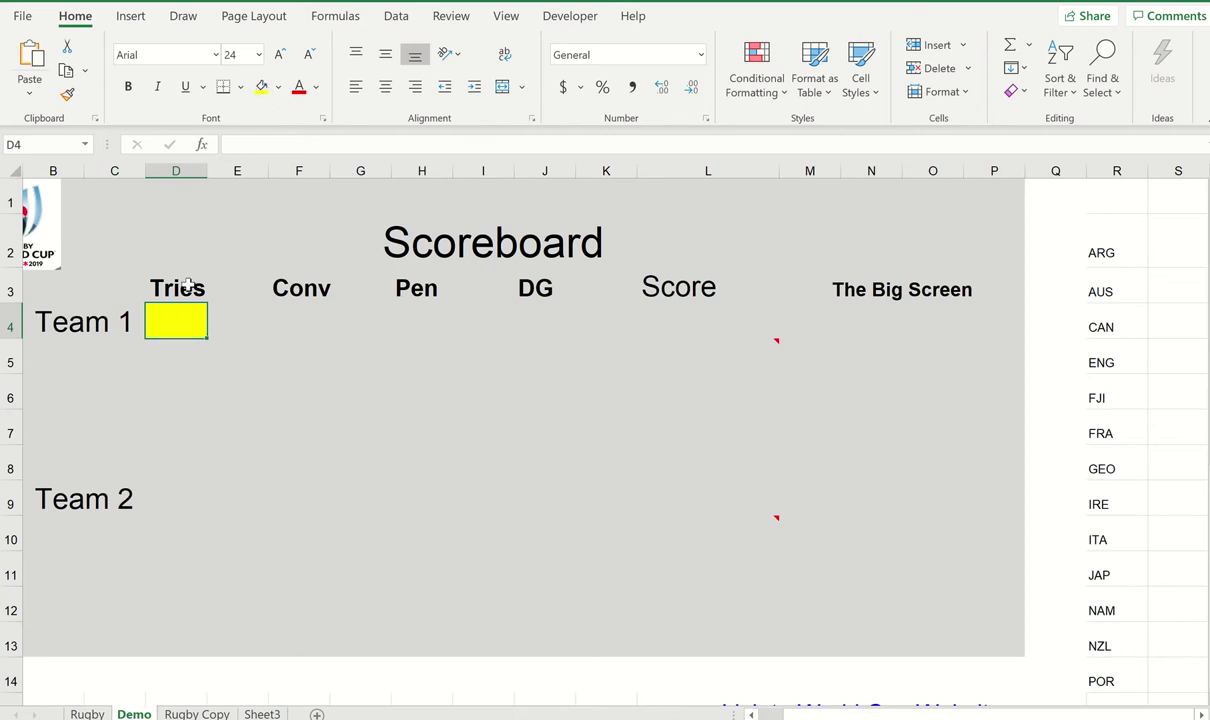
pyautogui.click(299, 321)
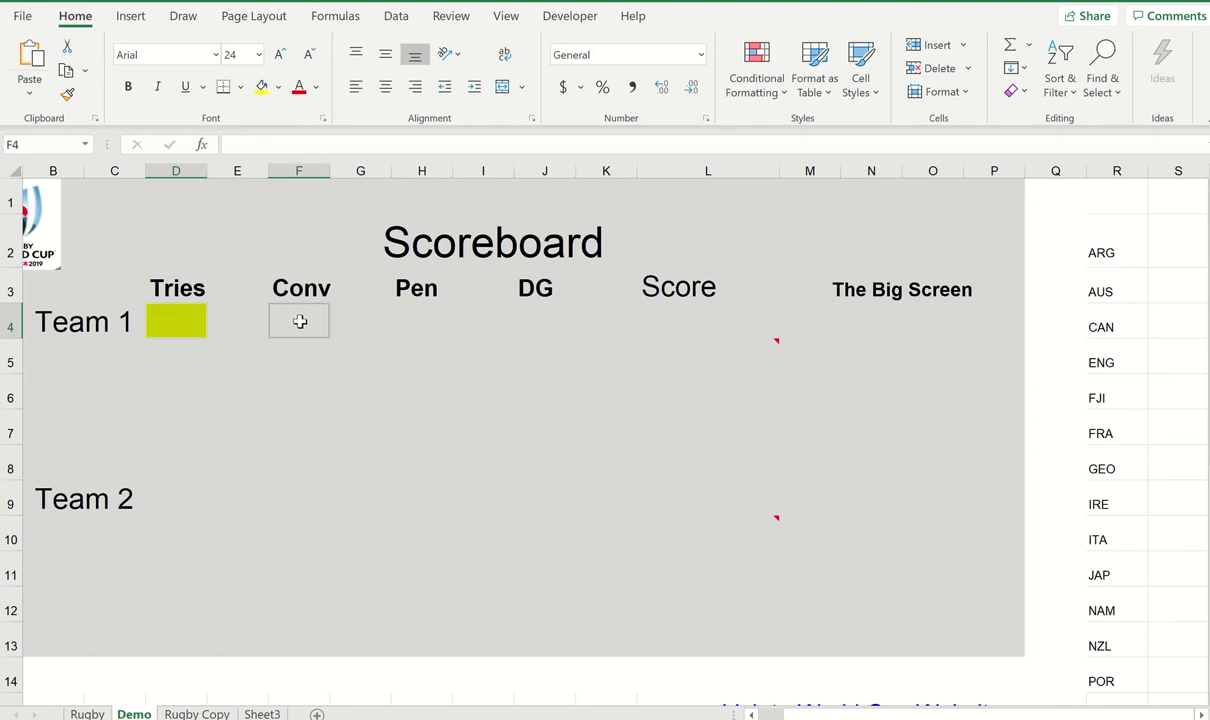
pyautogui.click(421, 323)
pyautogui.click(530, 317)
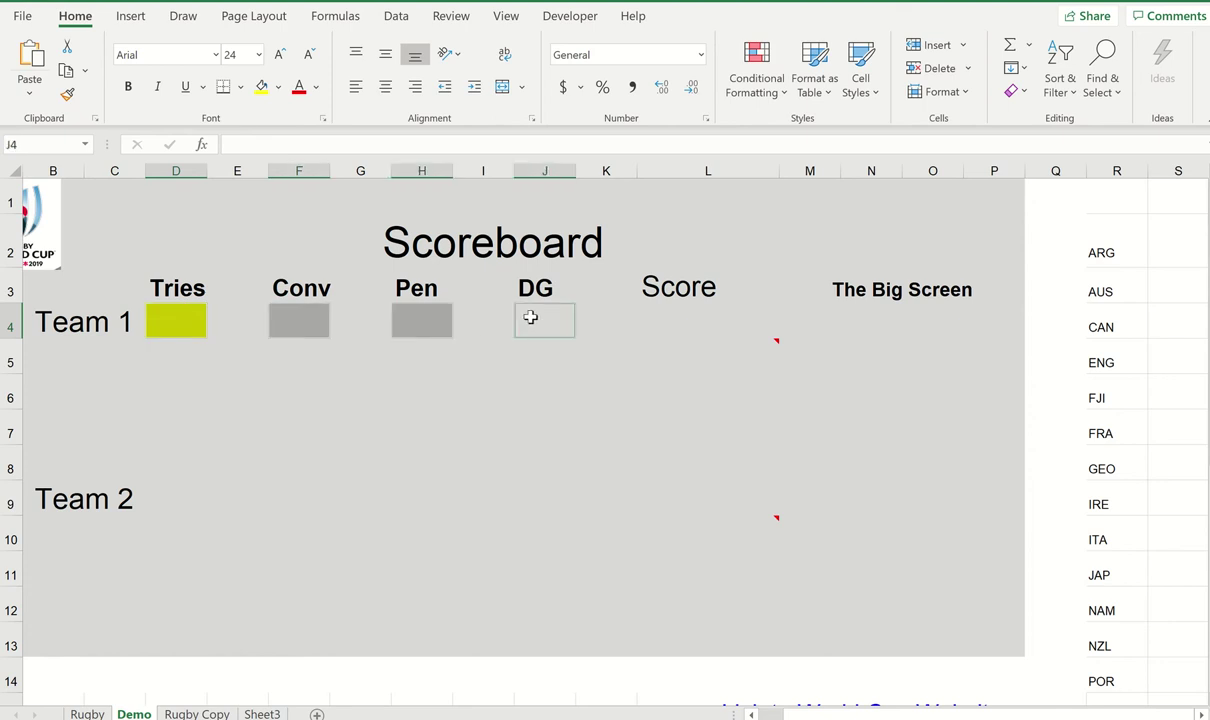
pyautogui.click(163, 499)
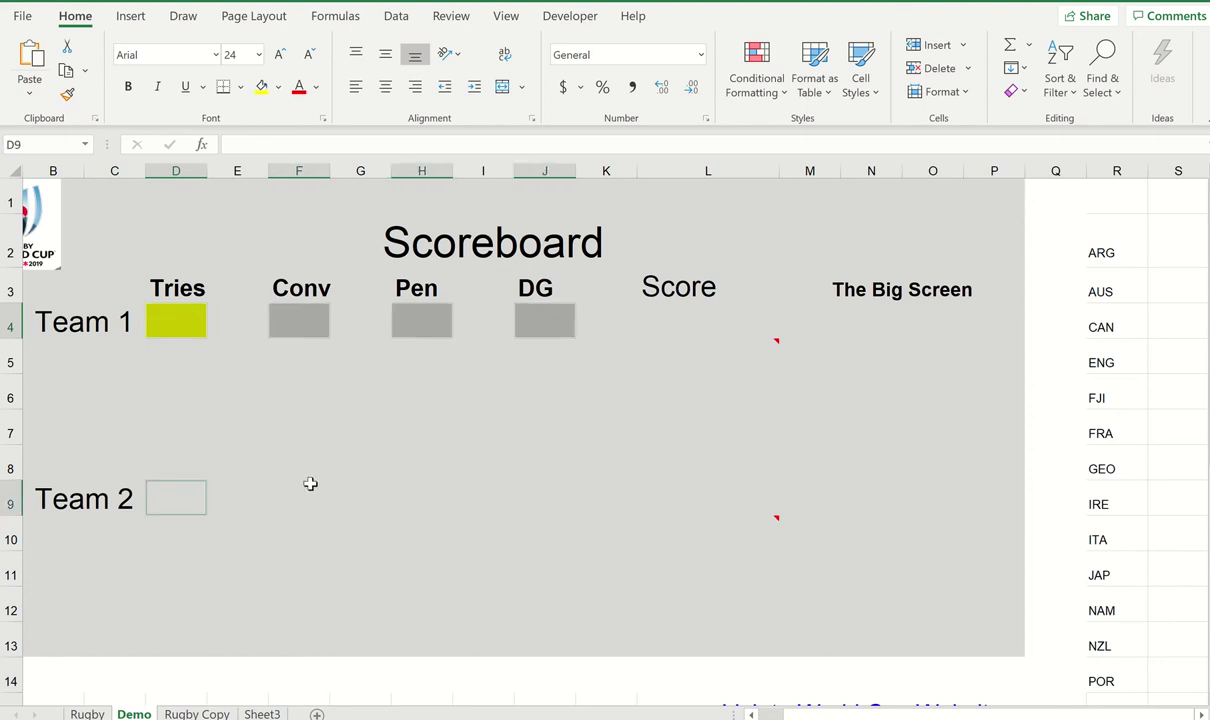
pyautogui.click(298, 492)
pyautogui.click(422, 498)
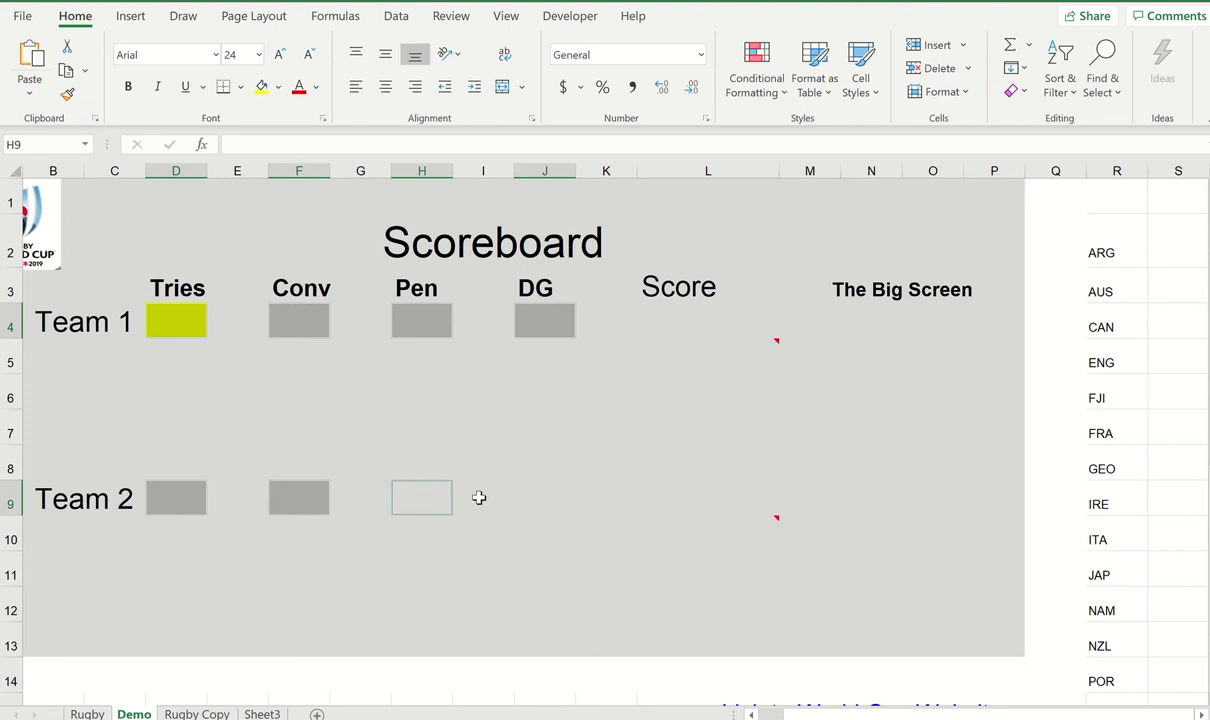
pyautogui.click(545, 497)
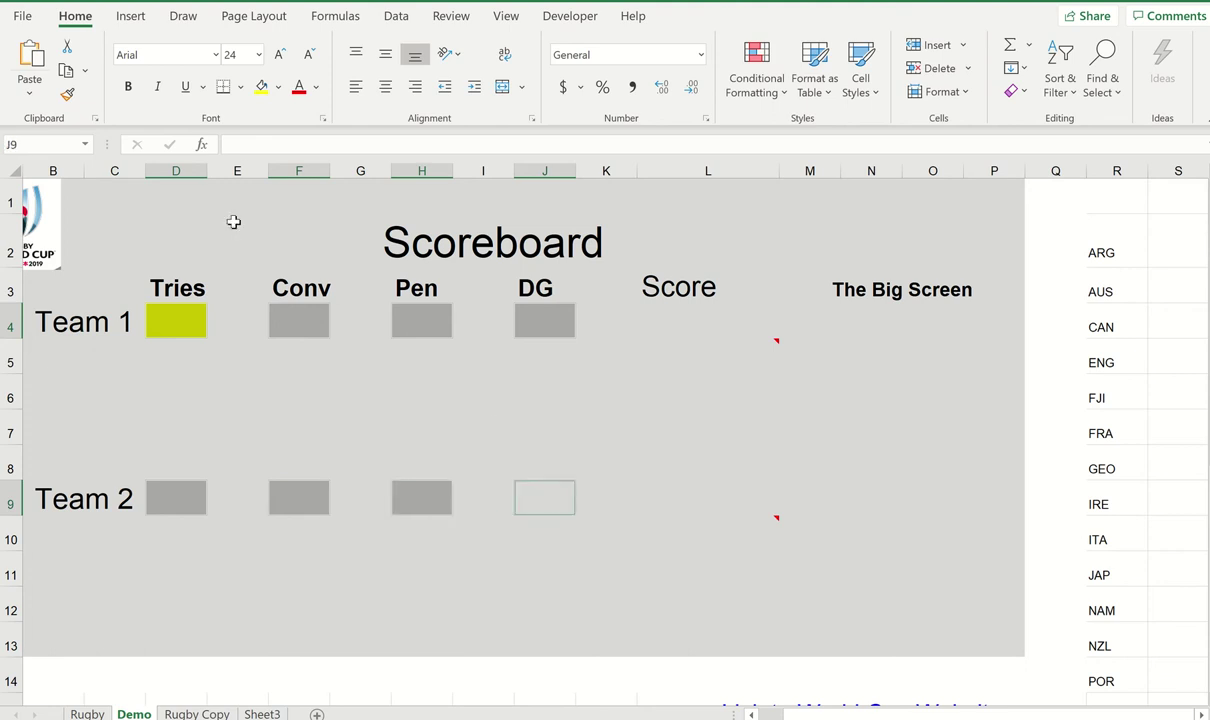
pyautogui.click(261, 88)
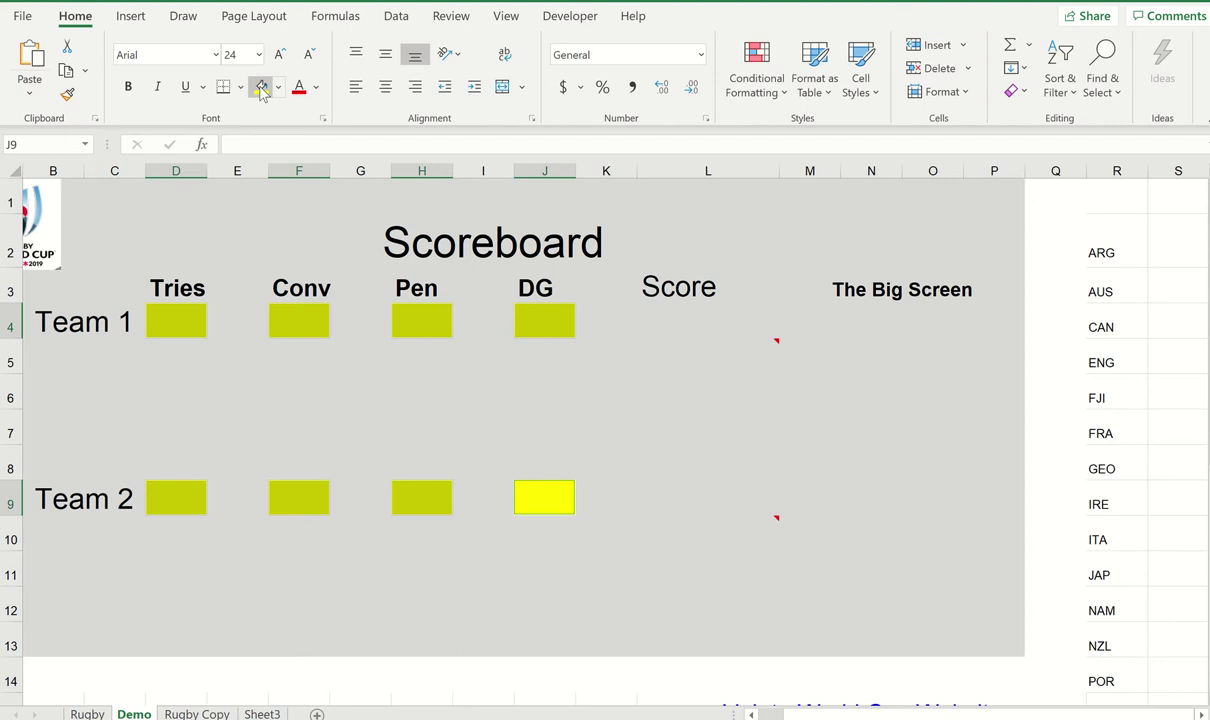
# Fill the Score cells of both teams, L4 and L9, with the standard orange colour.
pyautogui.click(654, 324)
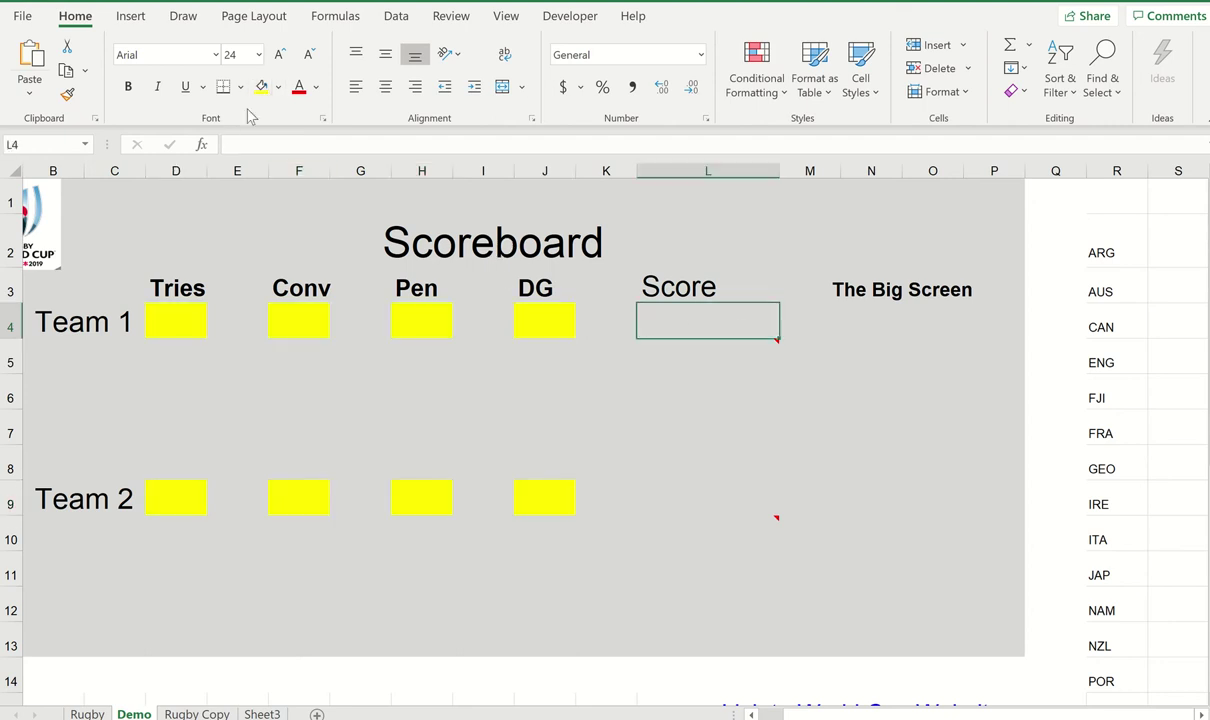
pyautogui.click(279, 88)
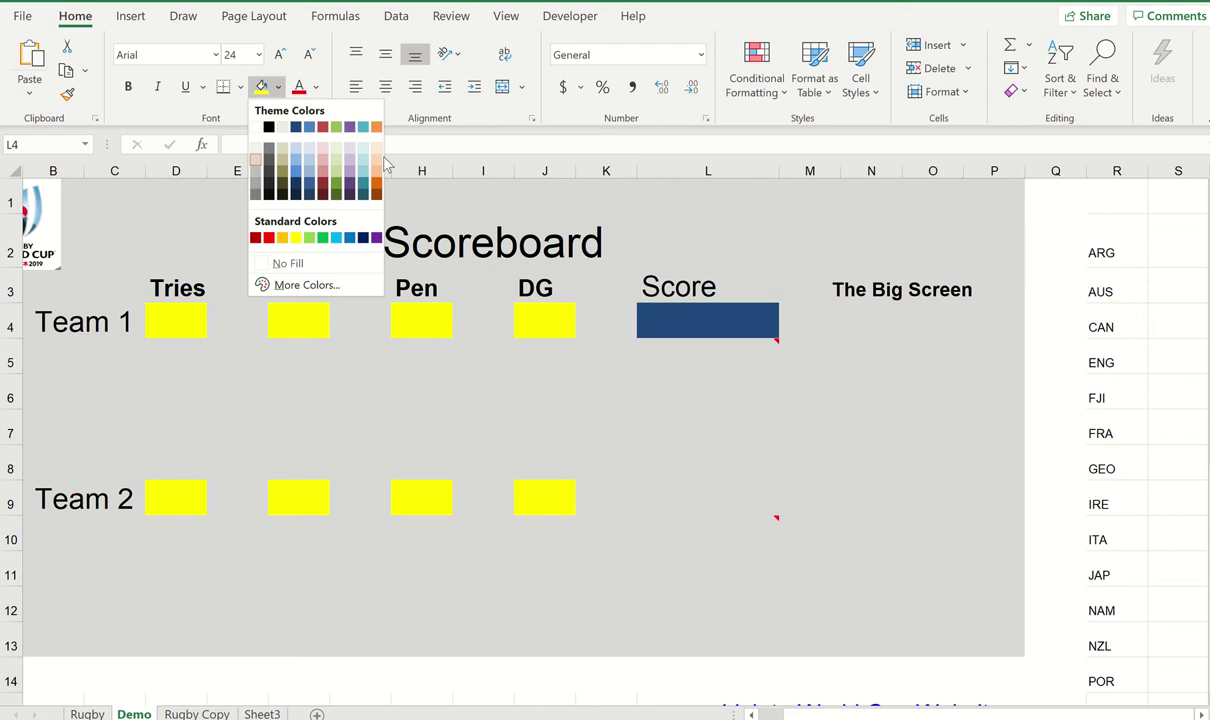
pyautogui.click(377, 159)
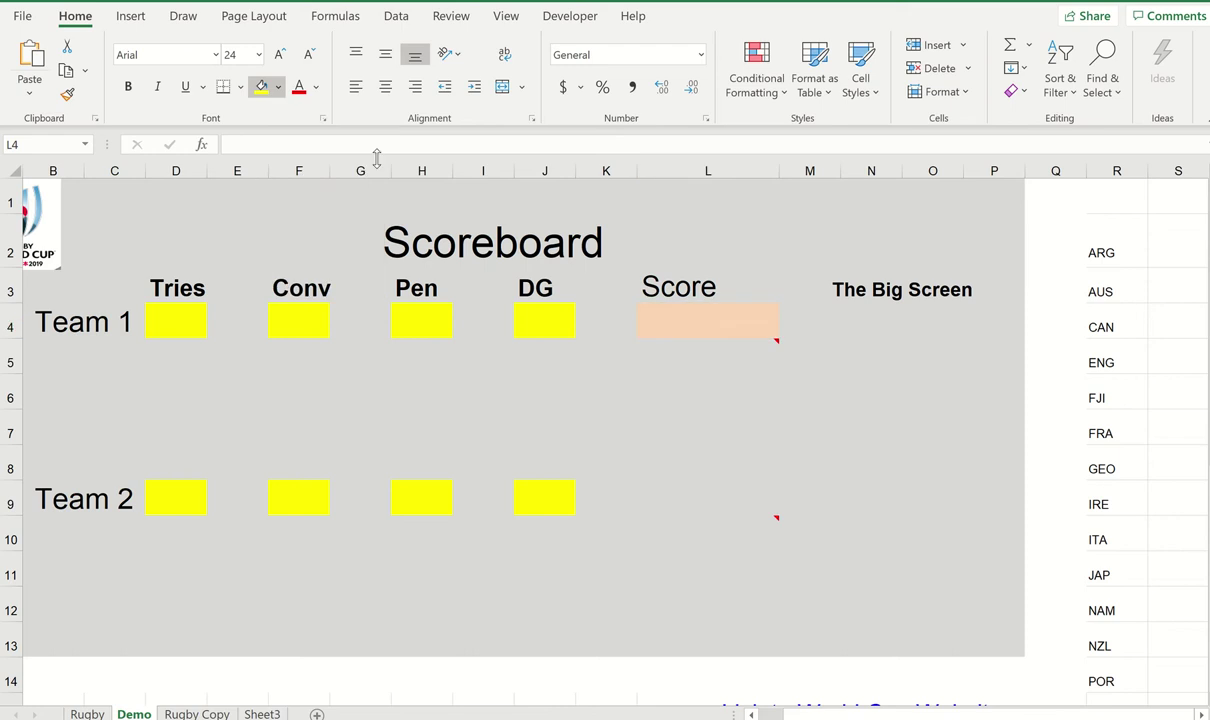
pyautogui.click(279, 88)
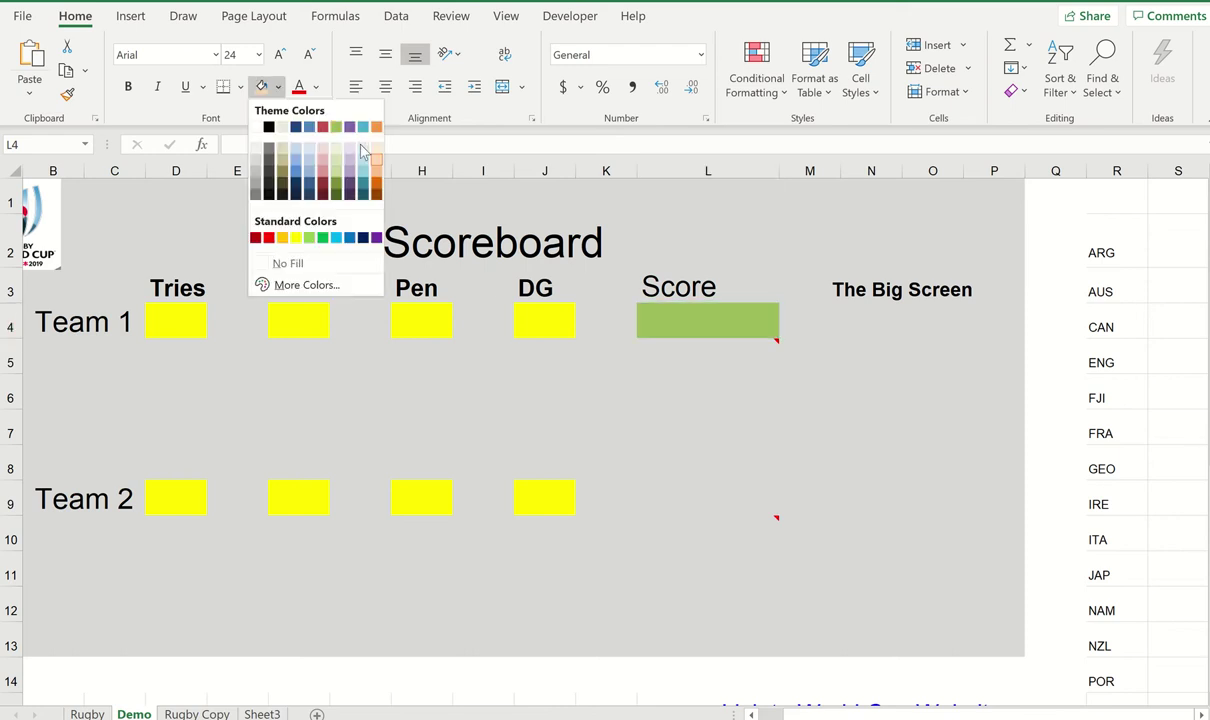
pyautogui.click(283, 238)
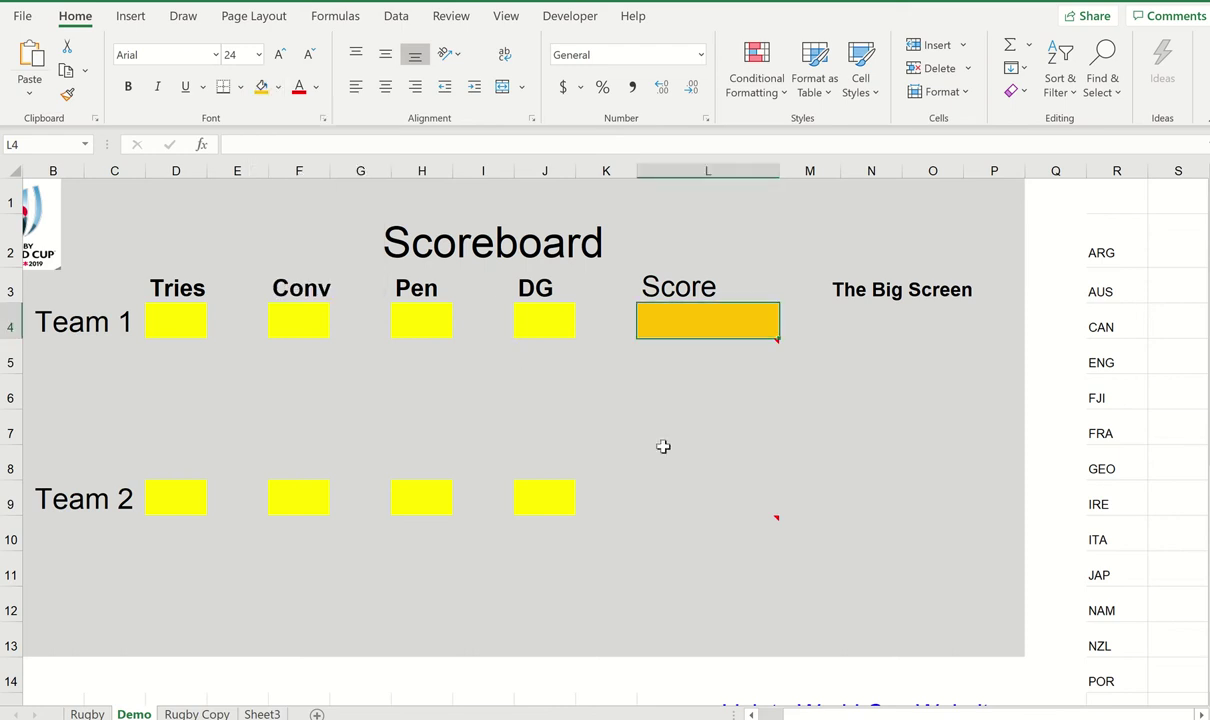
pyautogui.click(706, 498)
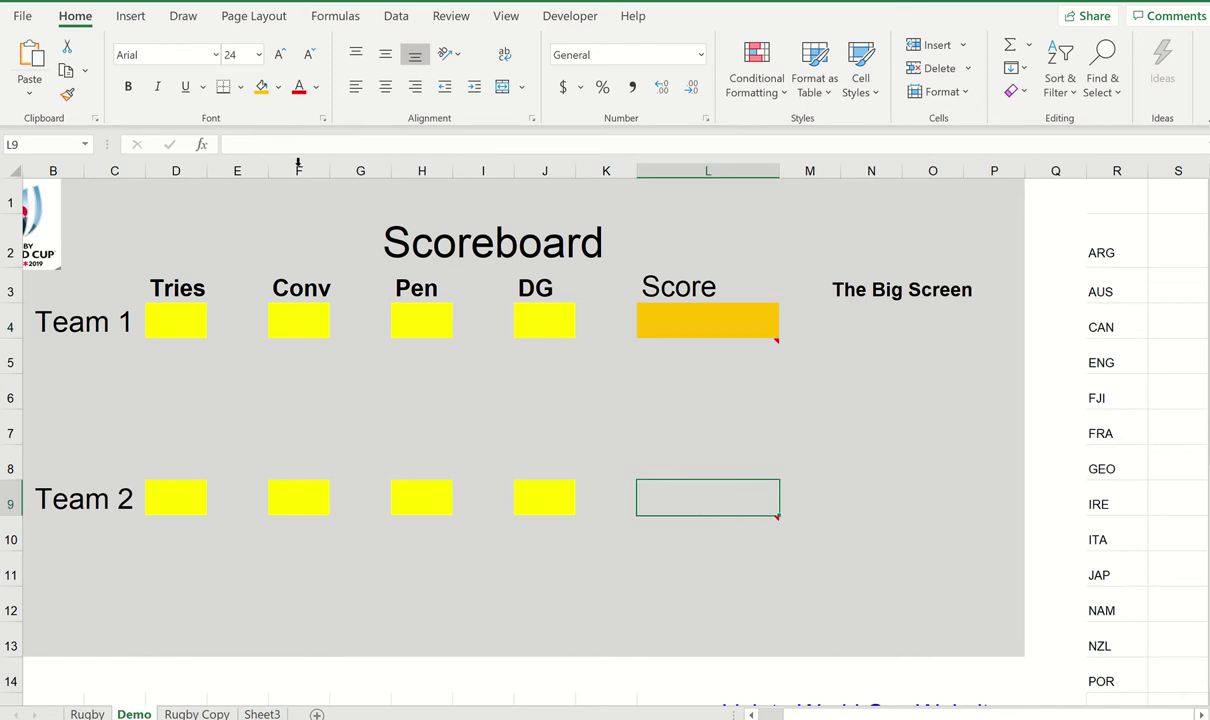
pyautogui.click(261, 88)
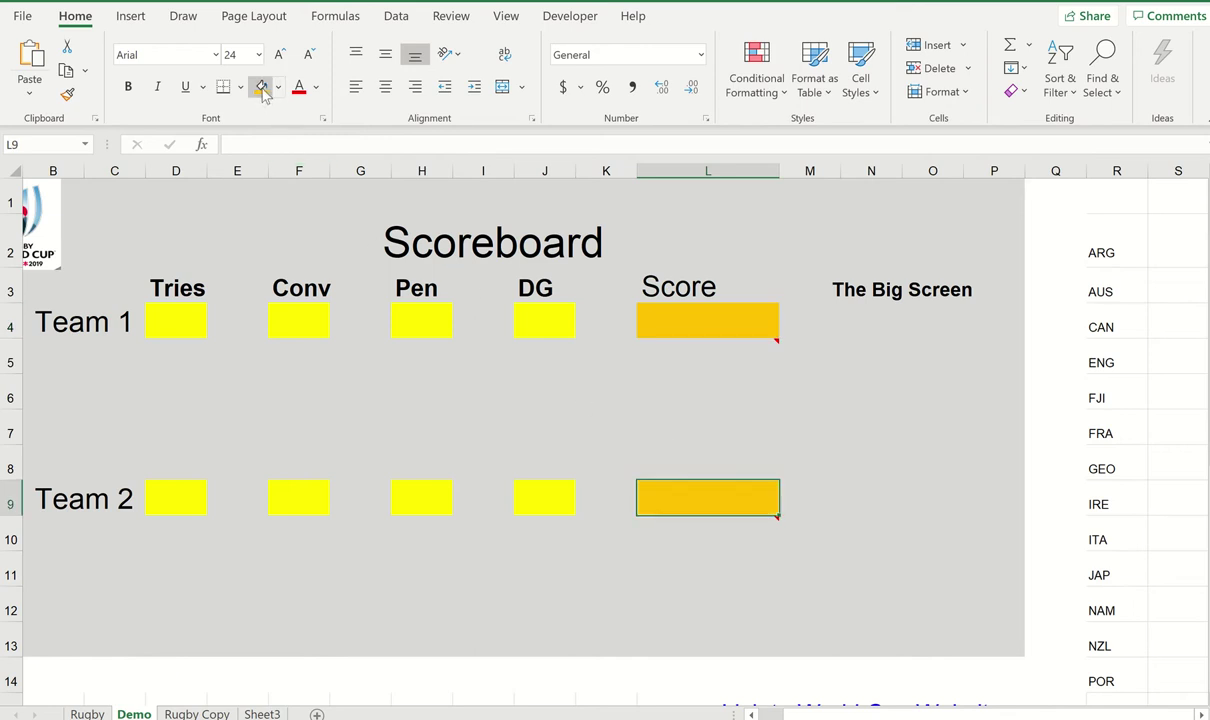
# Add a List data validation to merged cell B5 under Team 1 with source =$R$1:$R$25, and check its dropdown list.
pyautogui.click(69, 351)
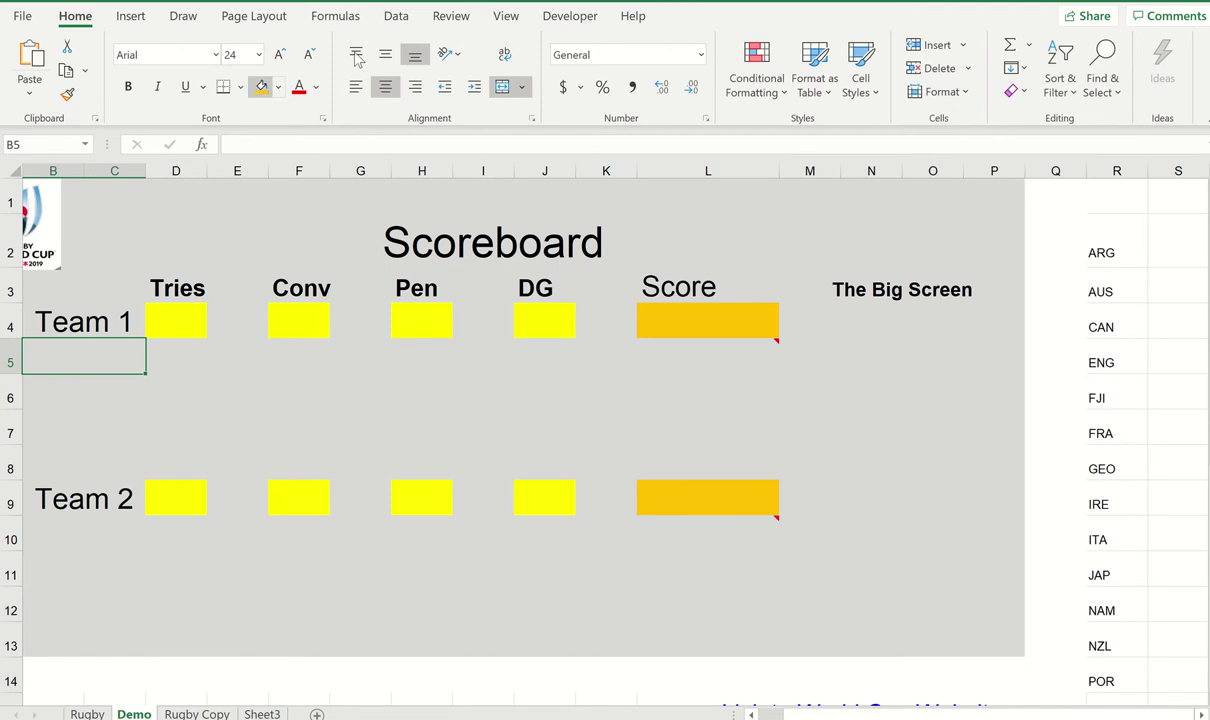
pyautogui.click(396, 17)
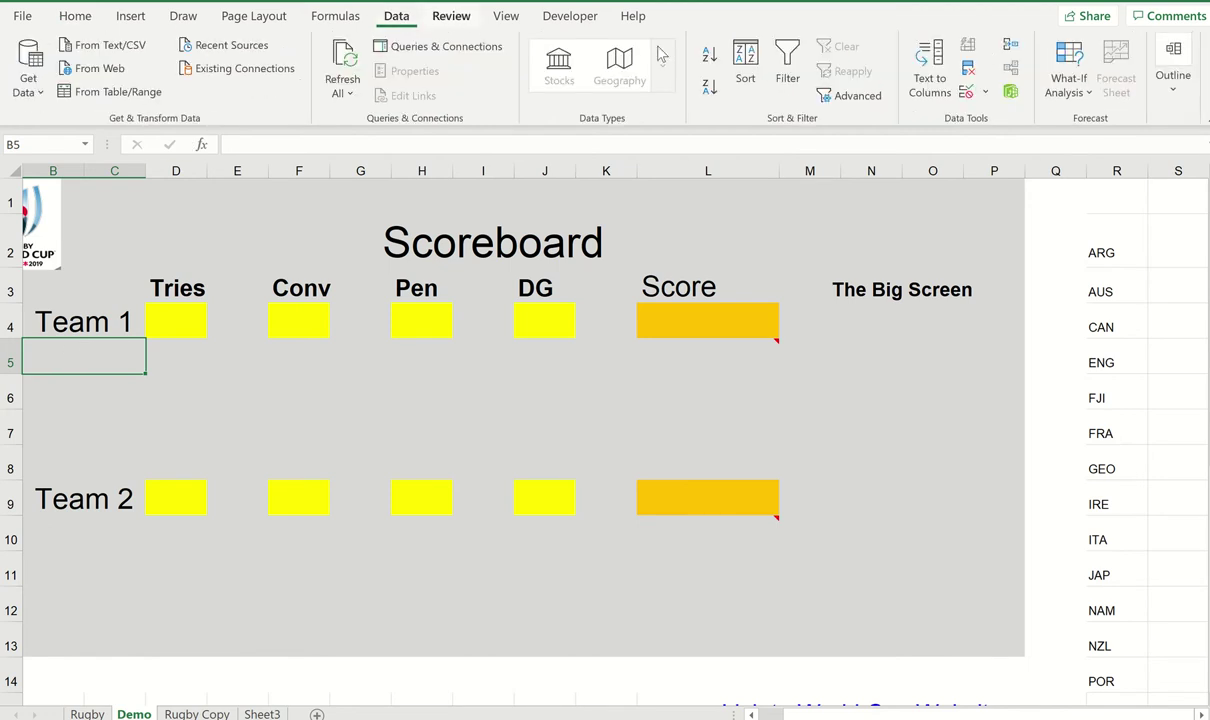
pyautogui.click(985, 93)
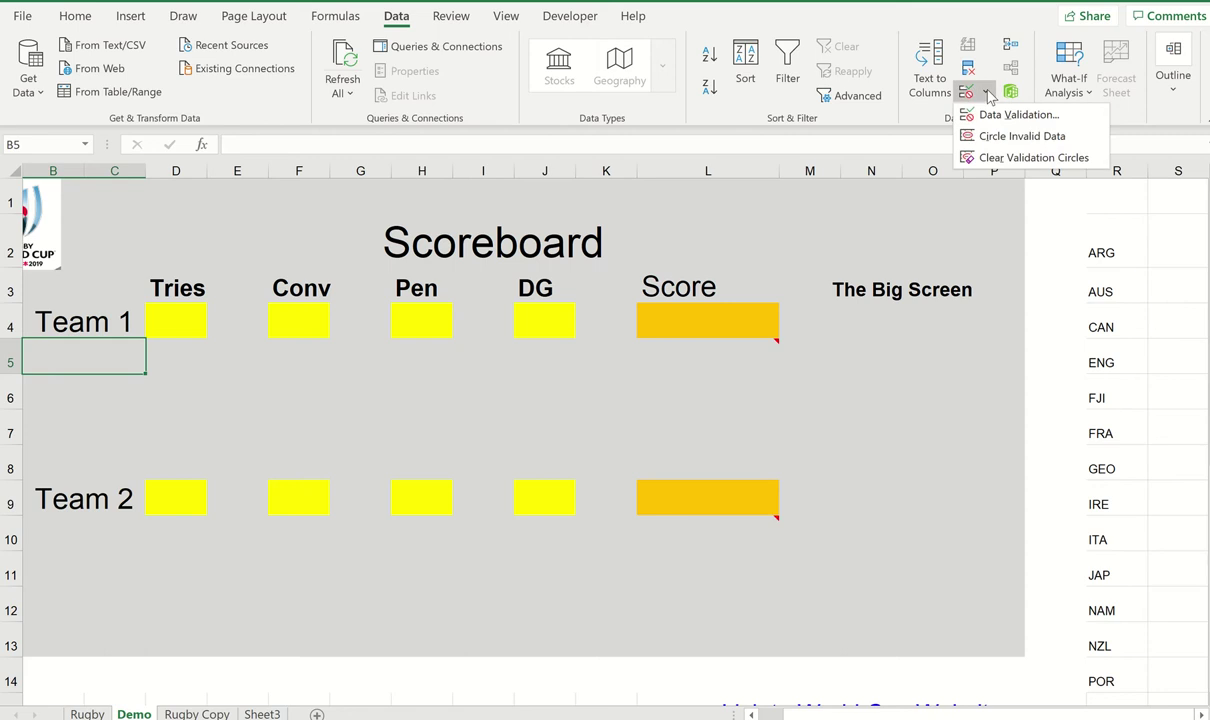
pyautogui.click(992, 114)
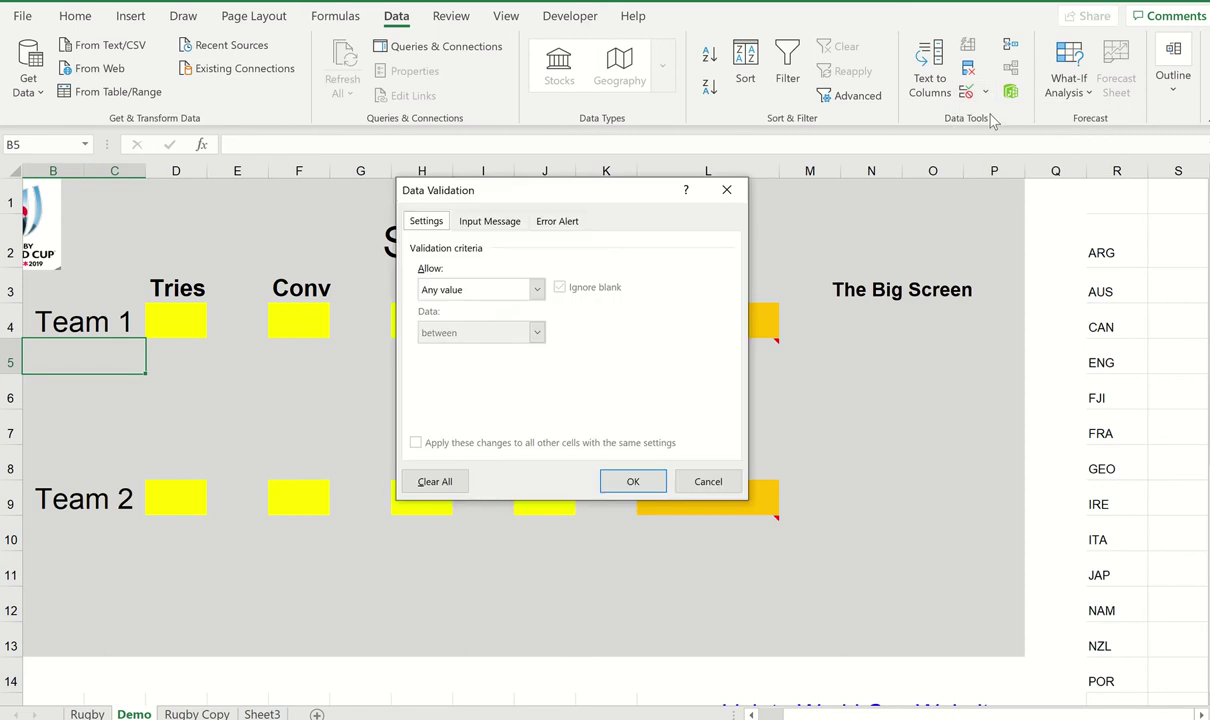
pyautogui.click(538, 289)
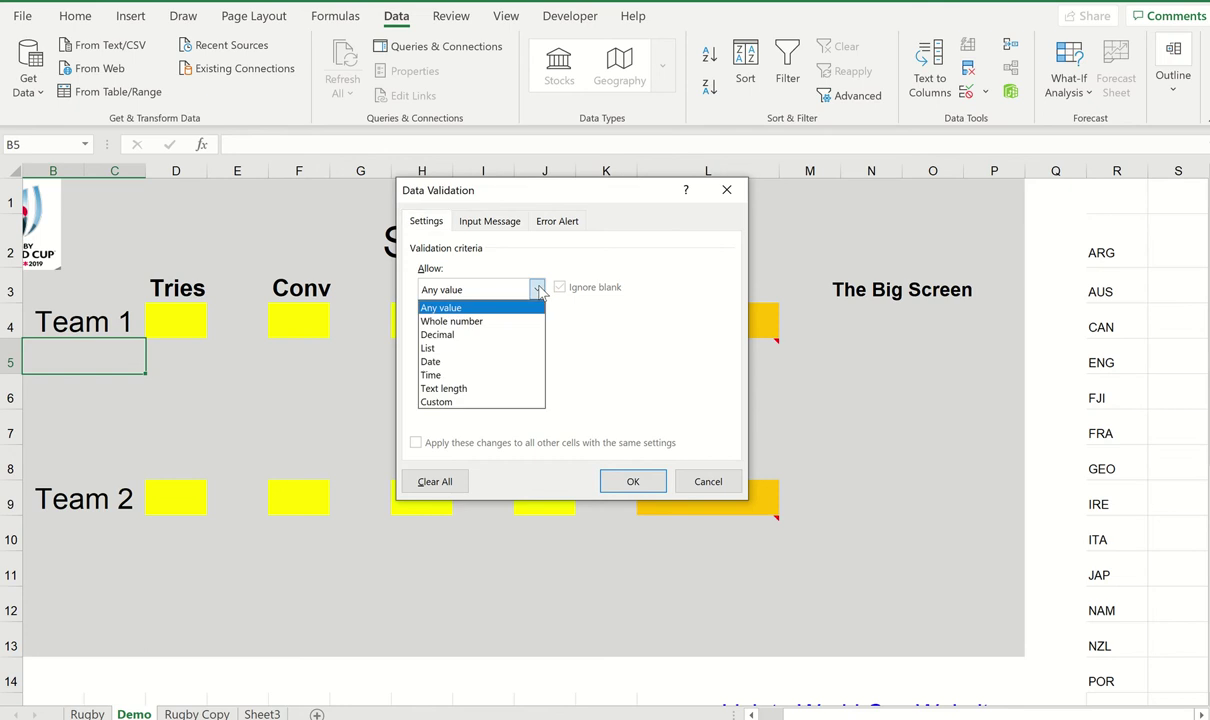
pyautogui.click(487, 348)
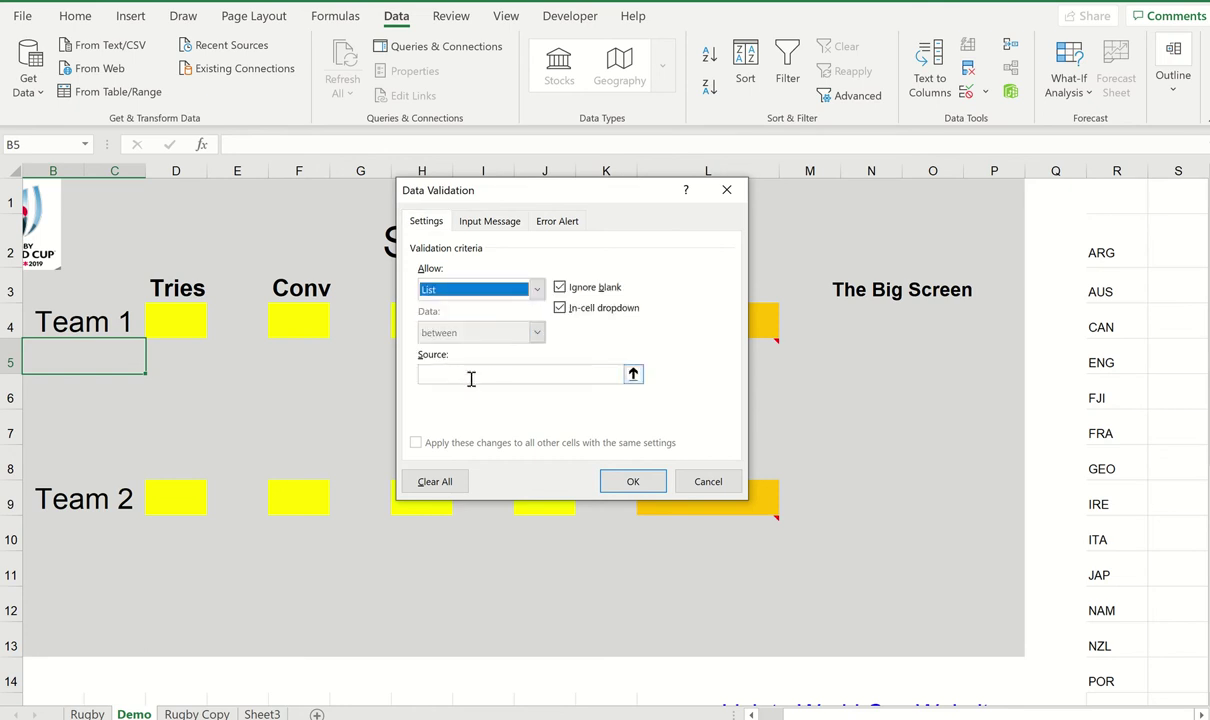
pyautogui.click(472, 376)
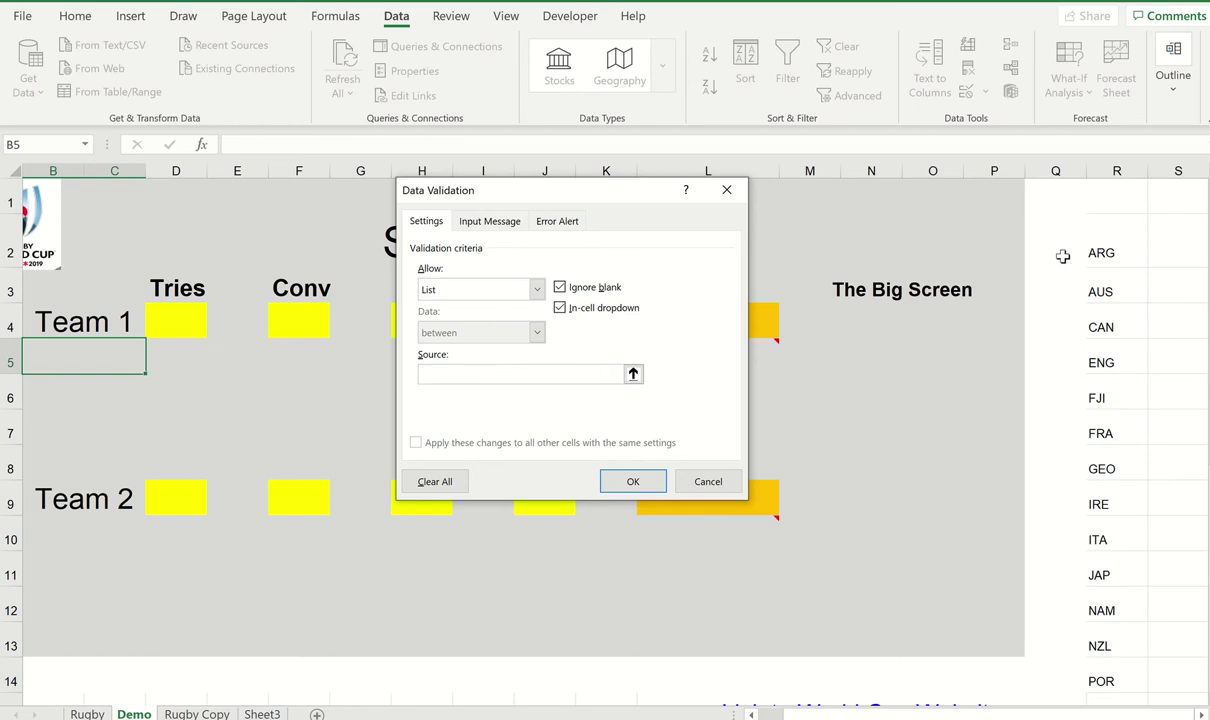
pyautogui.moveTo(1094, 201); pyautogui.dragTo(1099, 628)
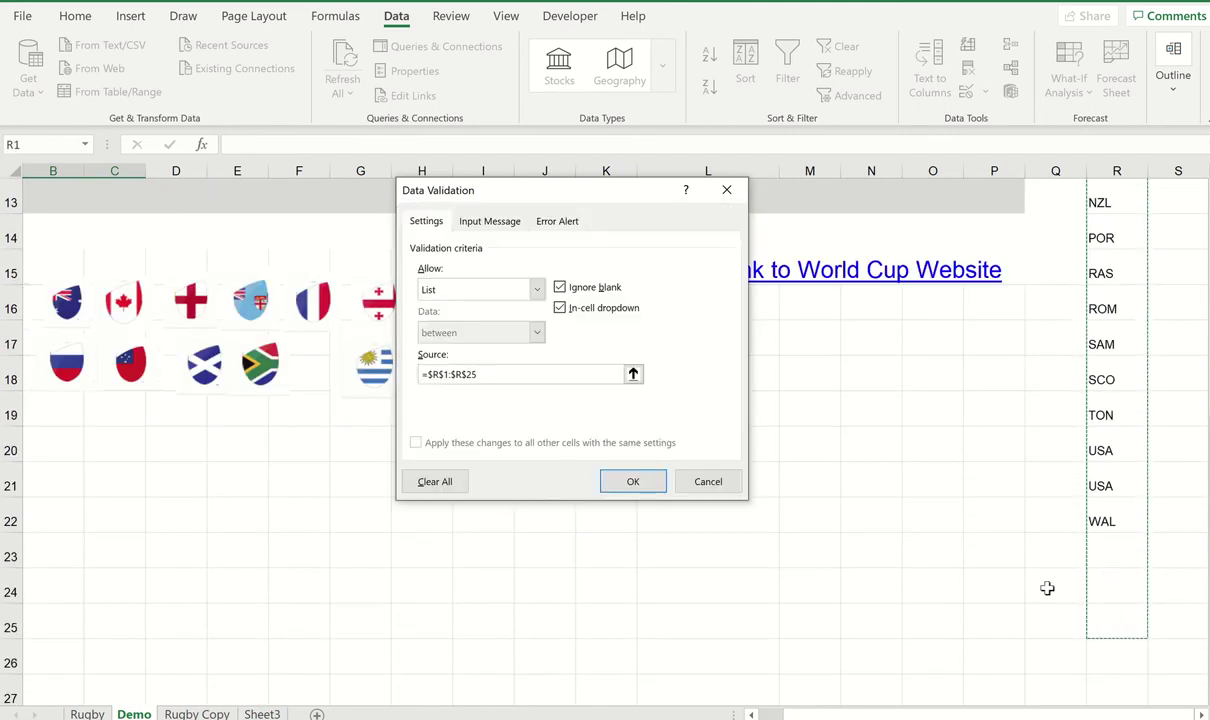
pyautogui.click(633, 482)
pyautogui.scroll(4, 640, 445)
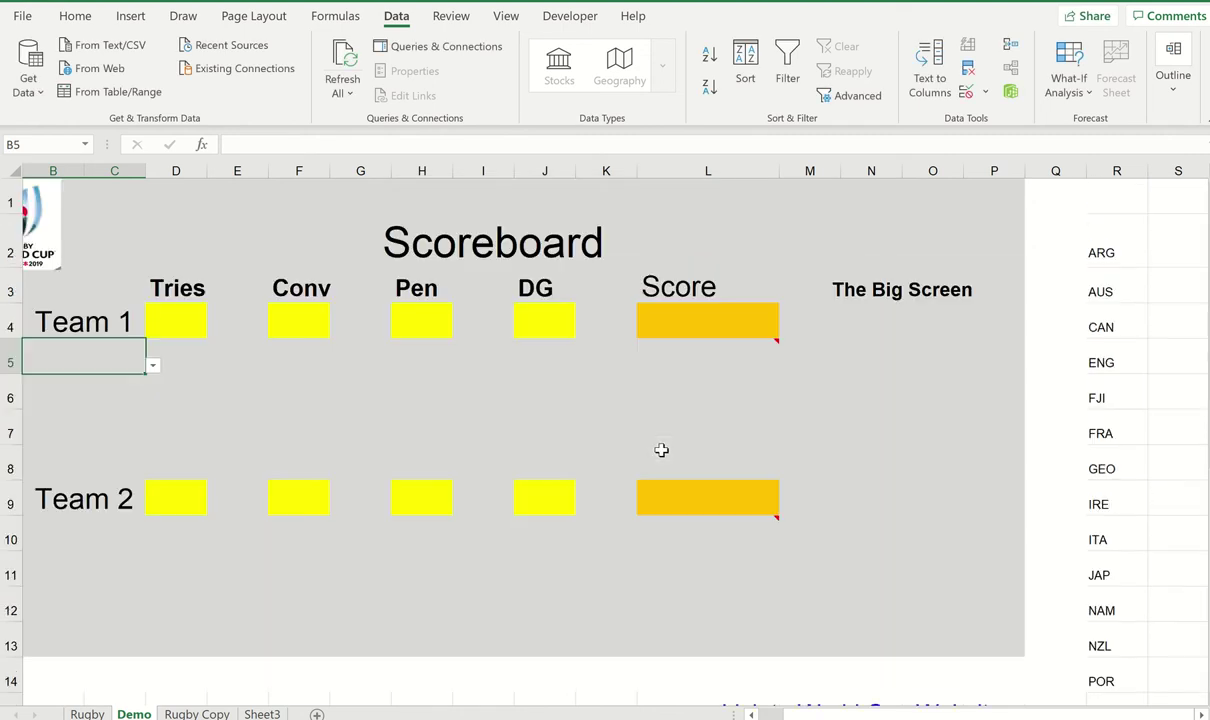
pyautogui.click(153, 367)
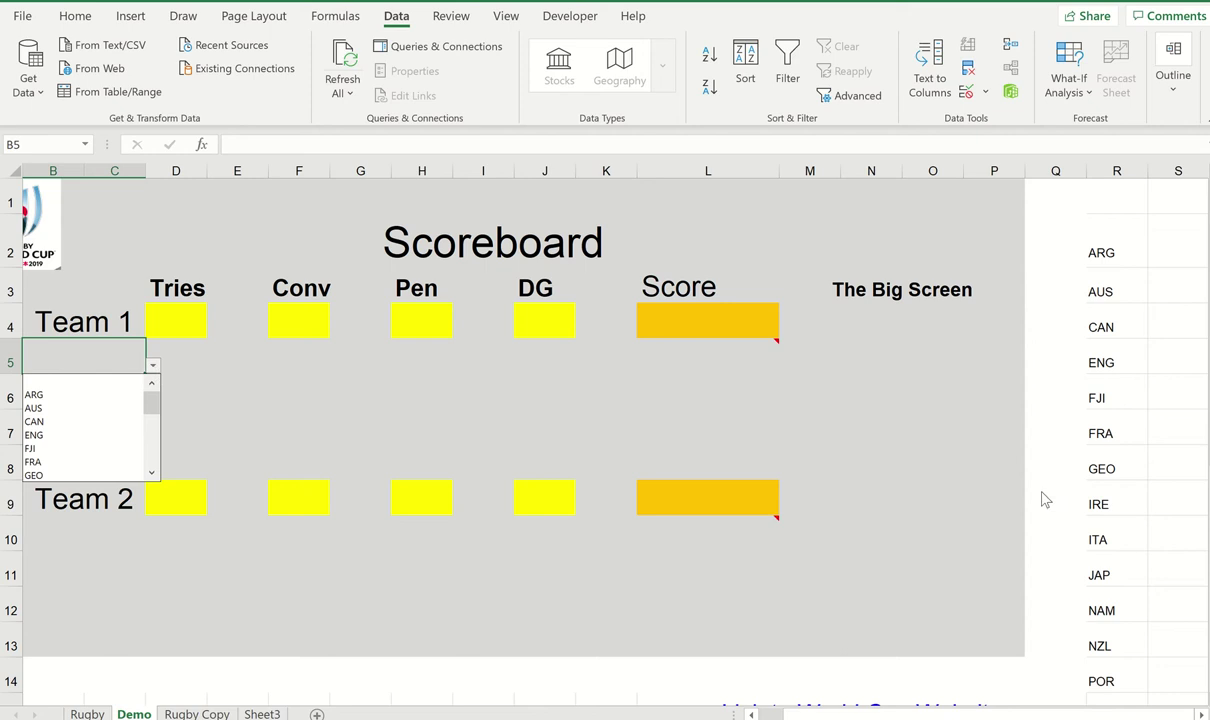
# Copy the team dropdown from cell B5 to B10 under Team 2, and check the pasted list.
pyautogui.click(115, 352)
pyautogui.rightClick(116, 348)
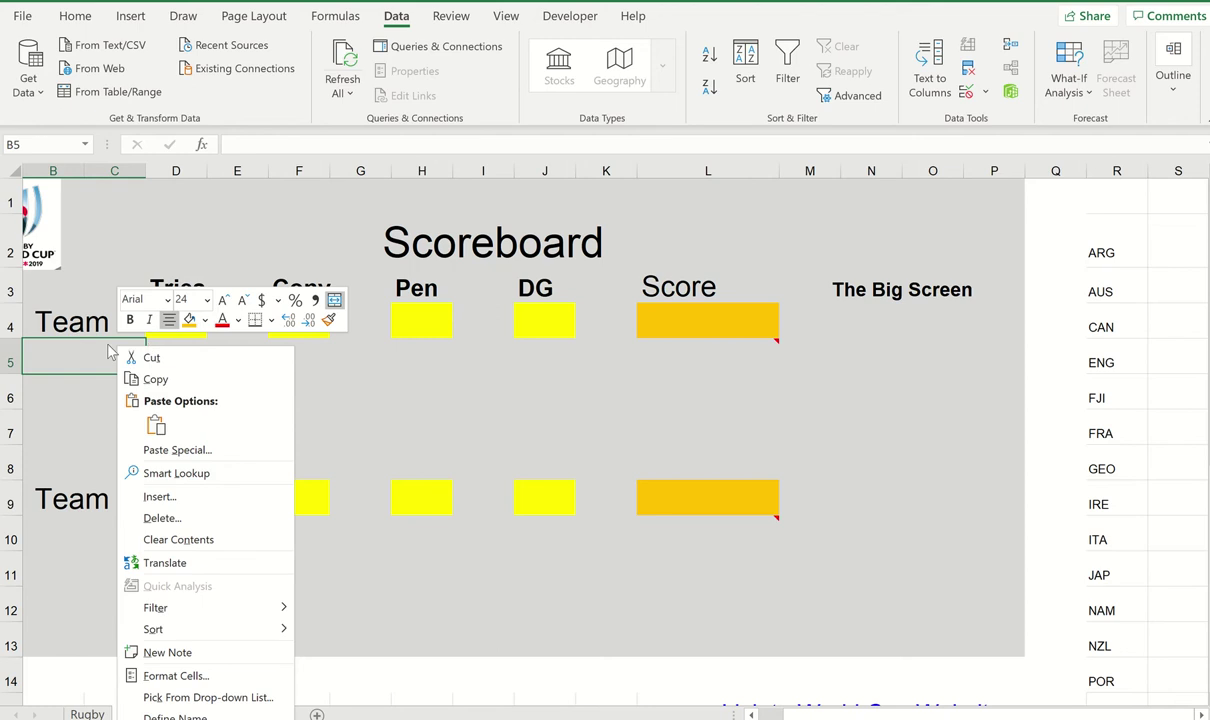
pyautogui.click(140, 379)
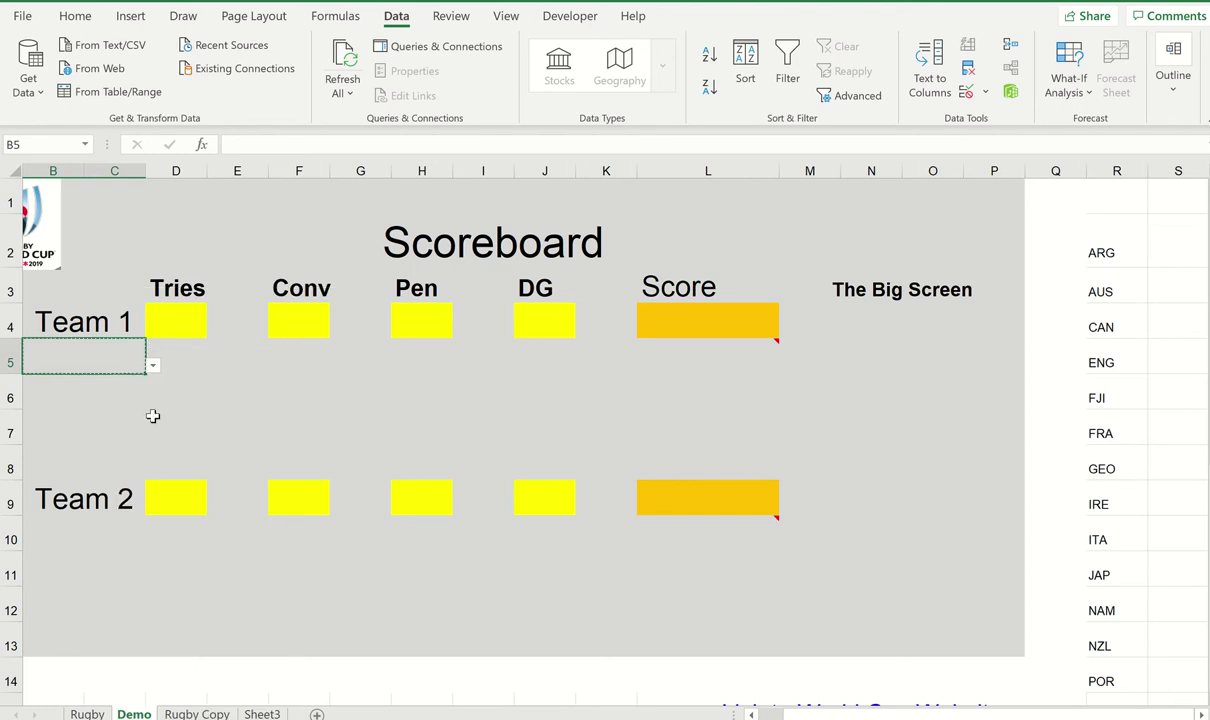
pyautogui.click(80, 528)
pyautogui.rightClick(80, 528)
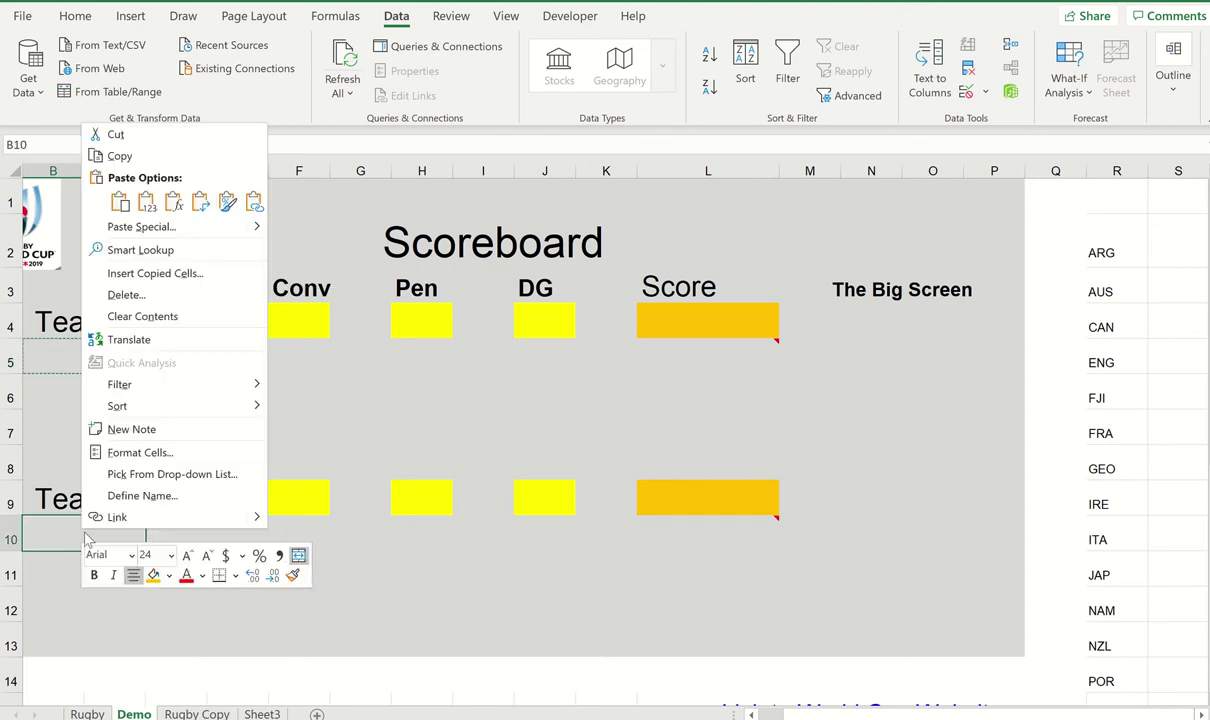
pyautogui.click(113, 199)
pyautogui.click(152, 545)
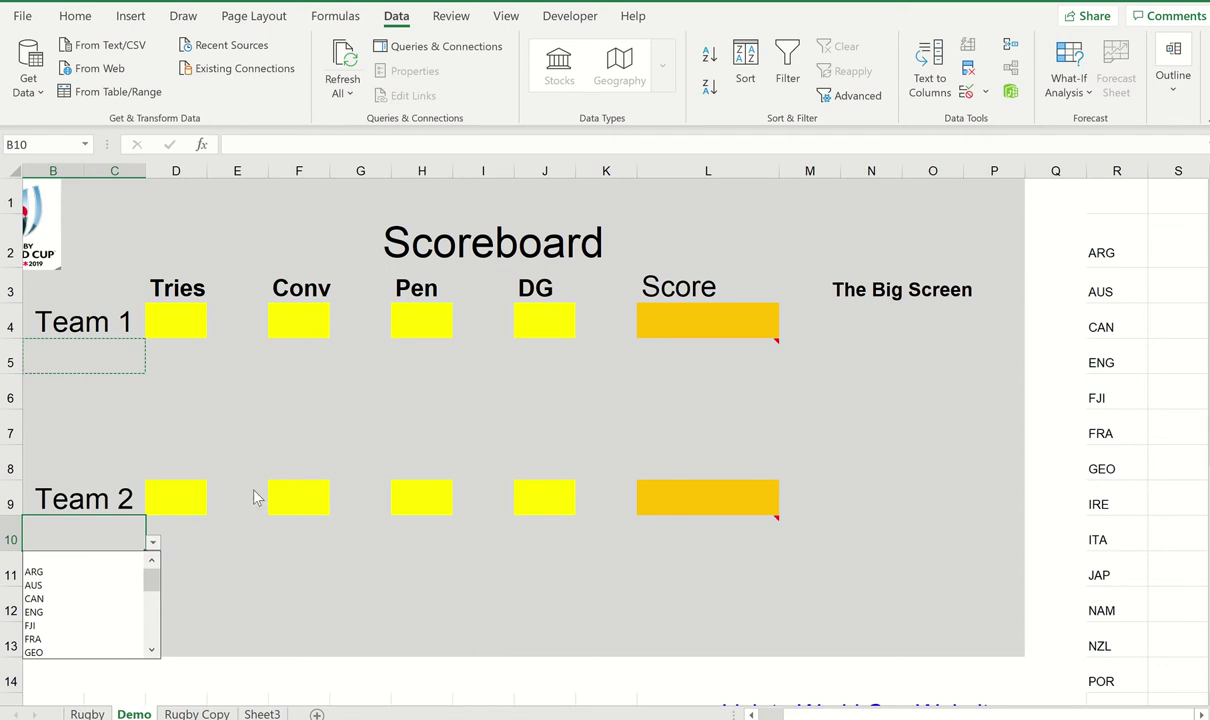
pyautogui.click(248, 325)
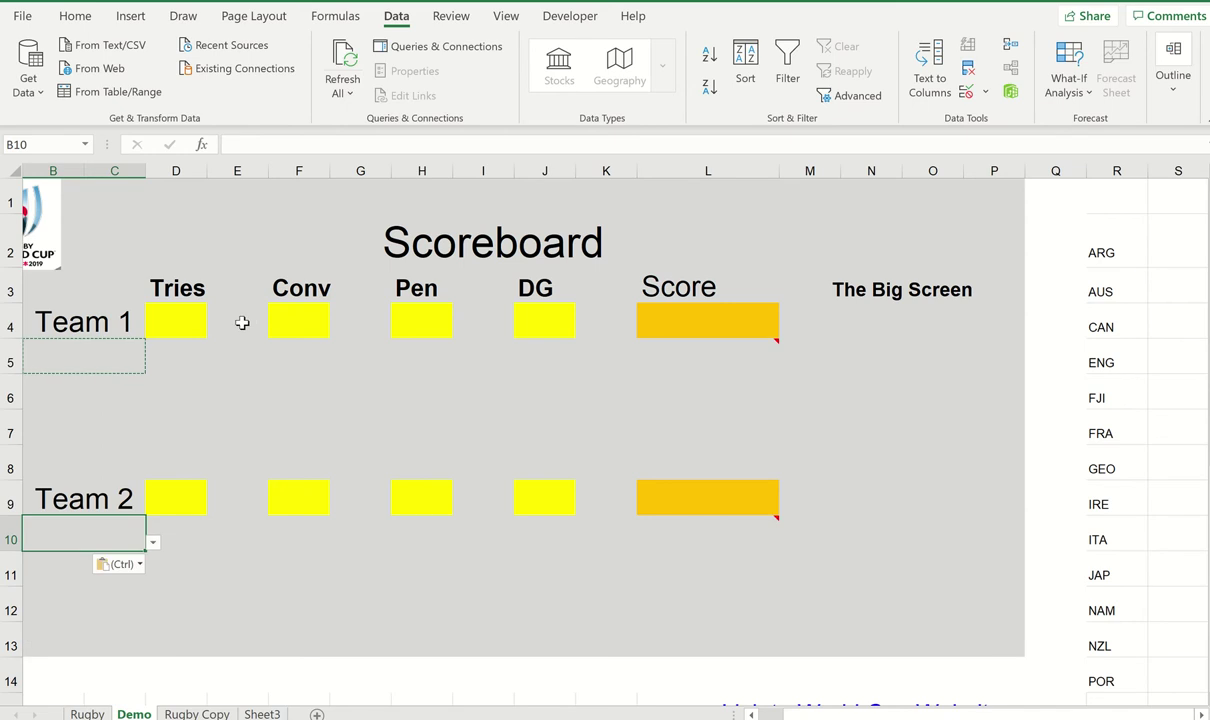
# Insert a Spin Button form control beside the Team 1 Tries cell, starting at cell E4.
pyautogui.click(242, 323)
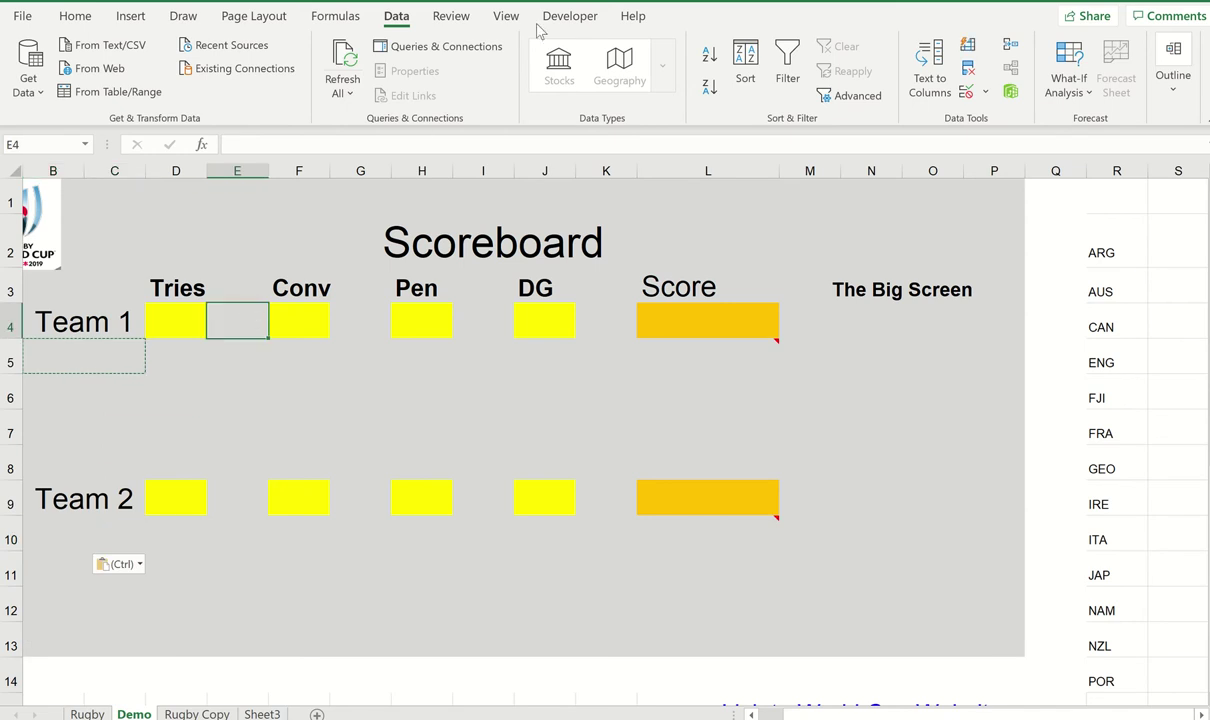
pyautogui.click(575, 17)
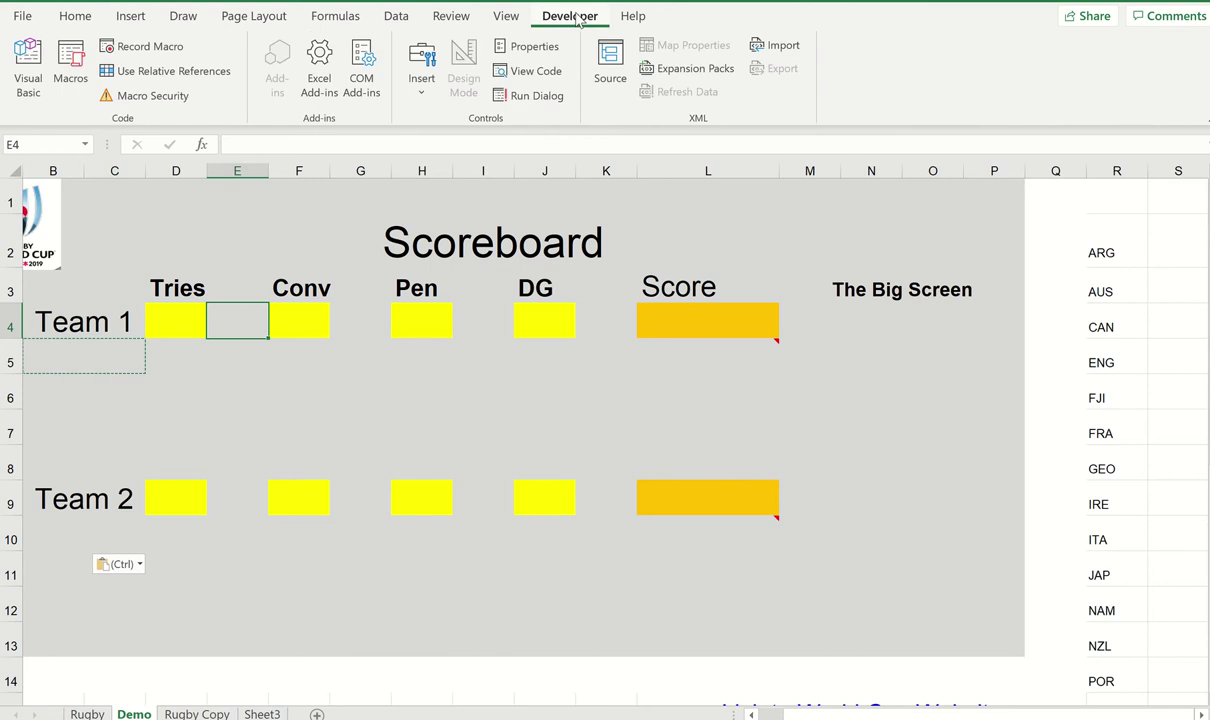
pyautogui.click(423, 88)
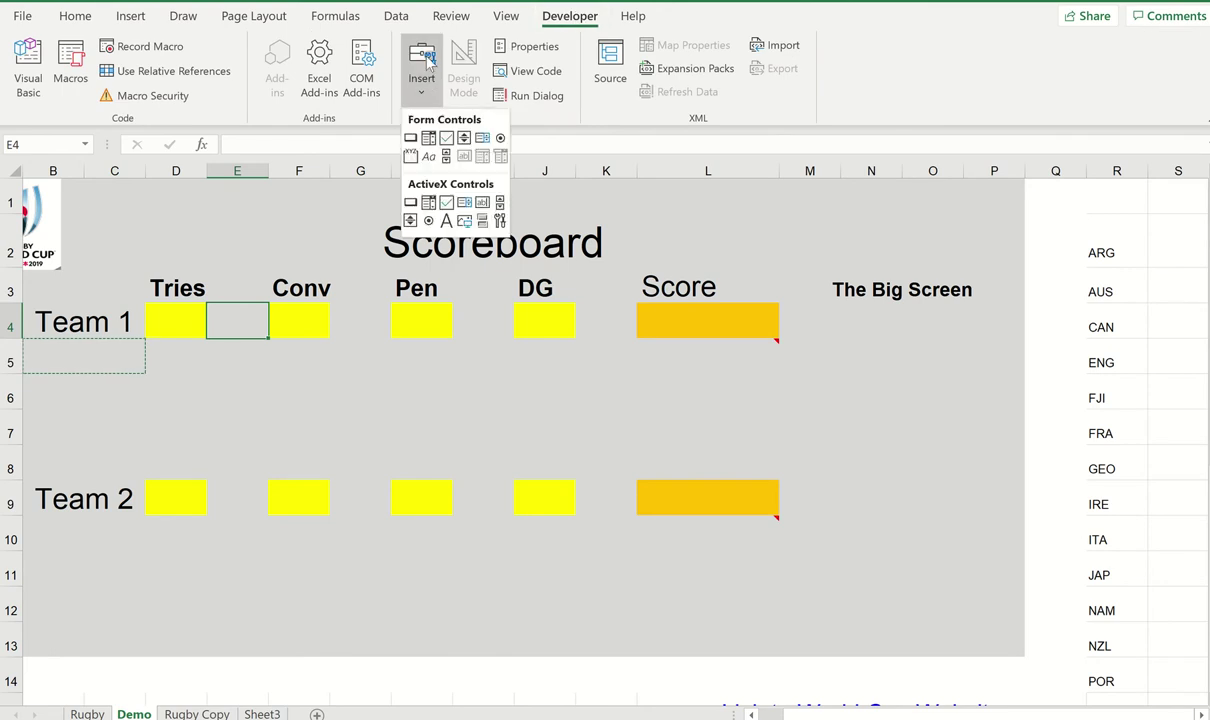
pyautogui.click(465, 141)
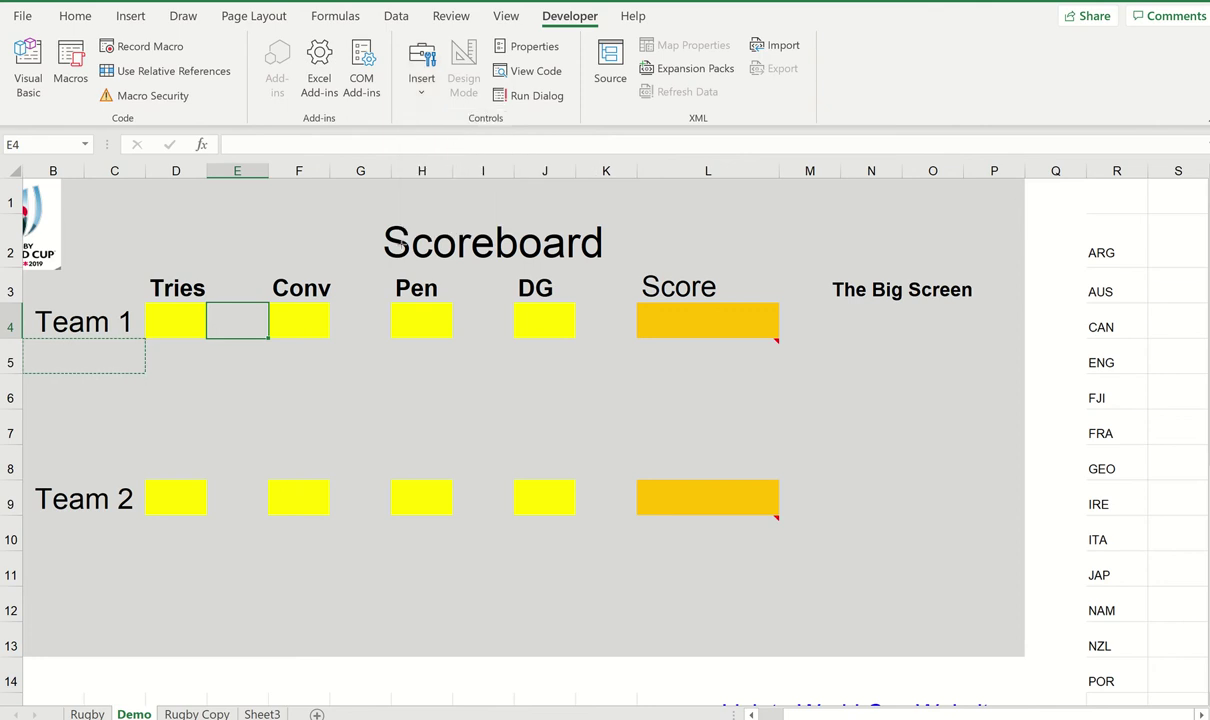
pyautogui.click(240, 320)
pyautogui.rightClick(240, 321)
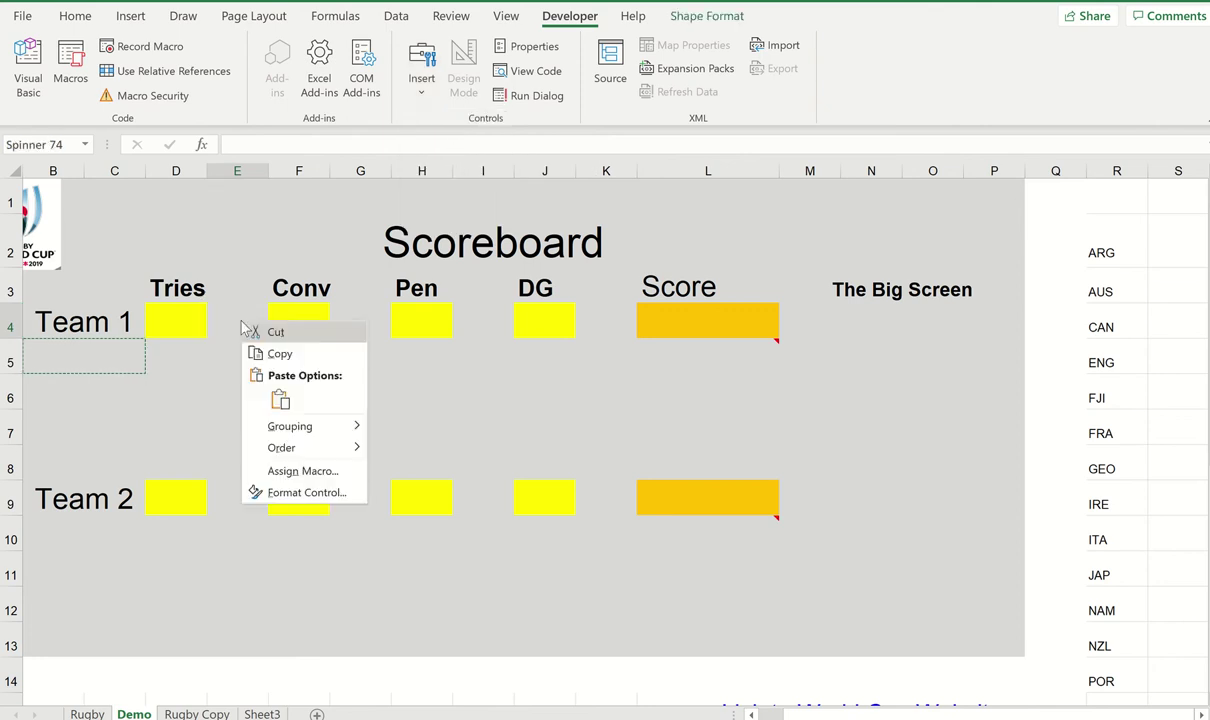
pyautogui.click(279, 394)
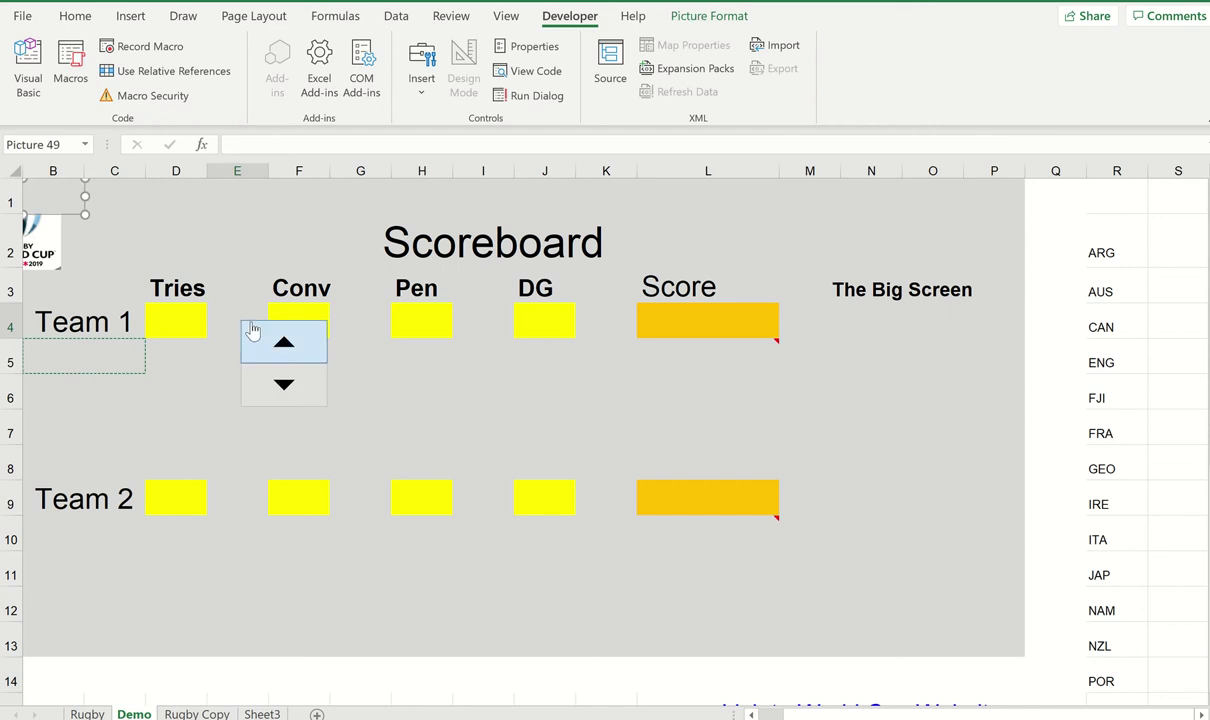
pyautogui.click(335, 358)
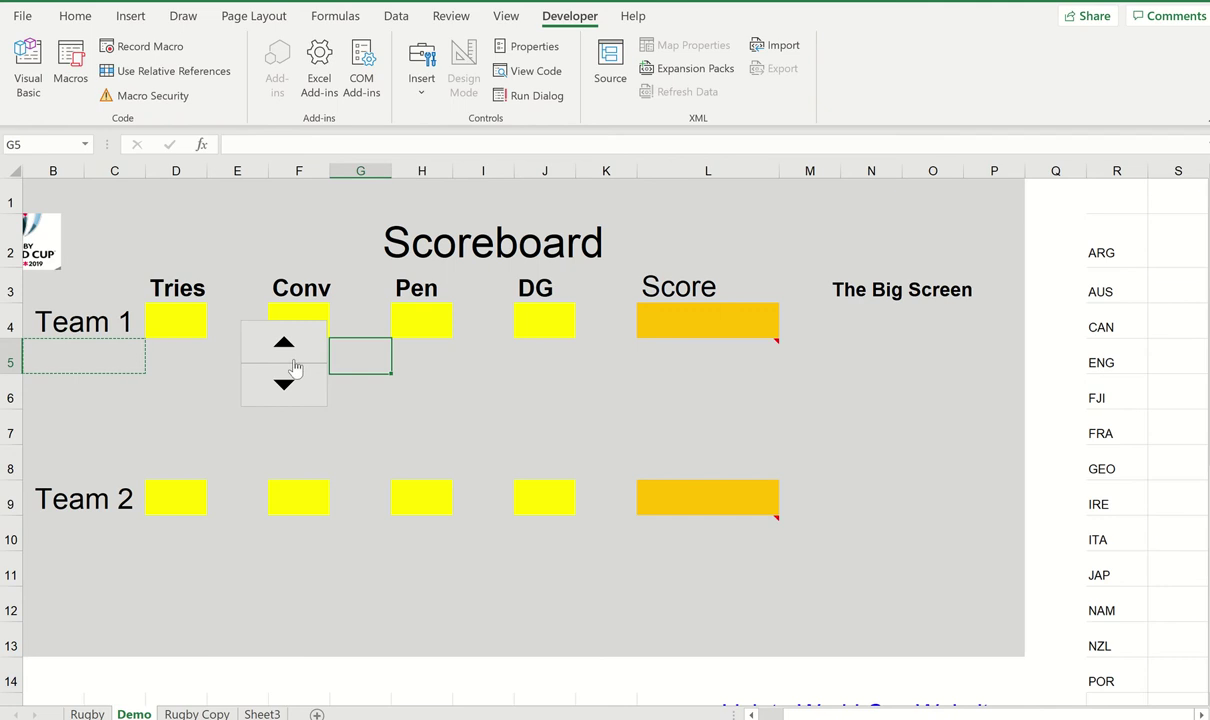
pyautogui.click(401, 404)
# Shrink the spin button and place it in cell E4 between the Tries and Conv cells of Team 1.
pyautogui.rightClick(311, 380)
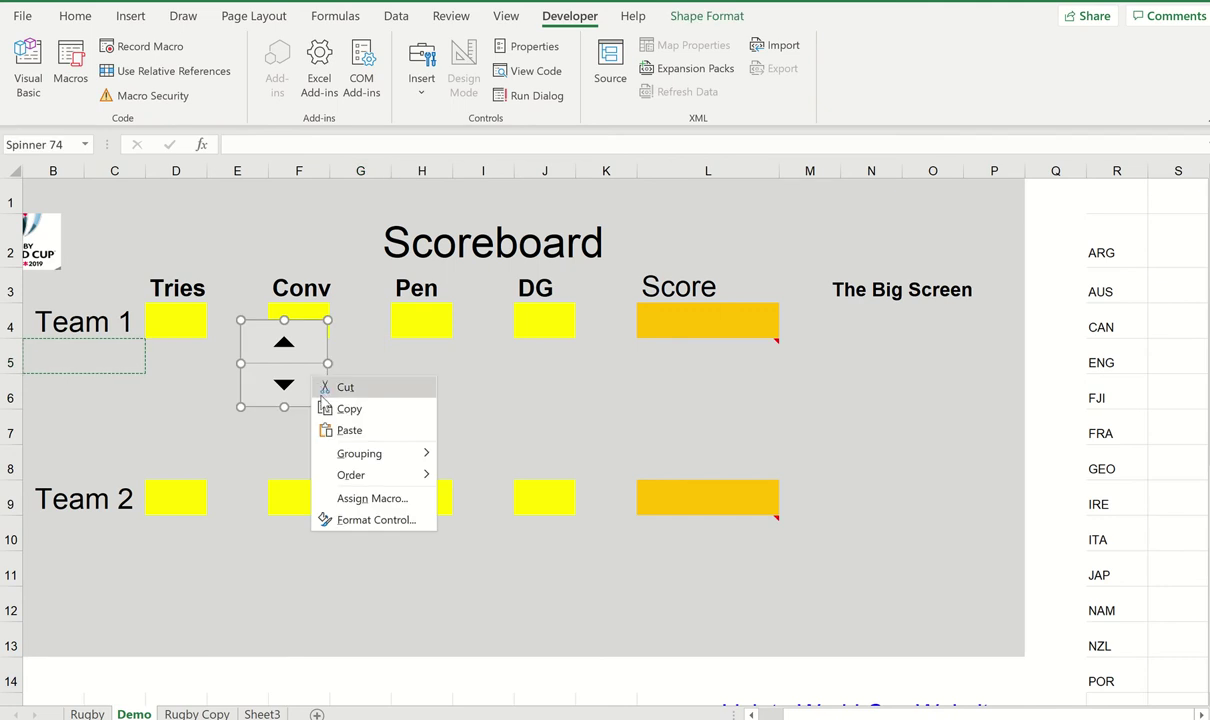
pyautogui.click(248, 380)
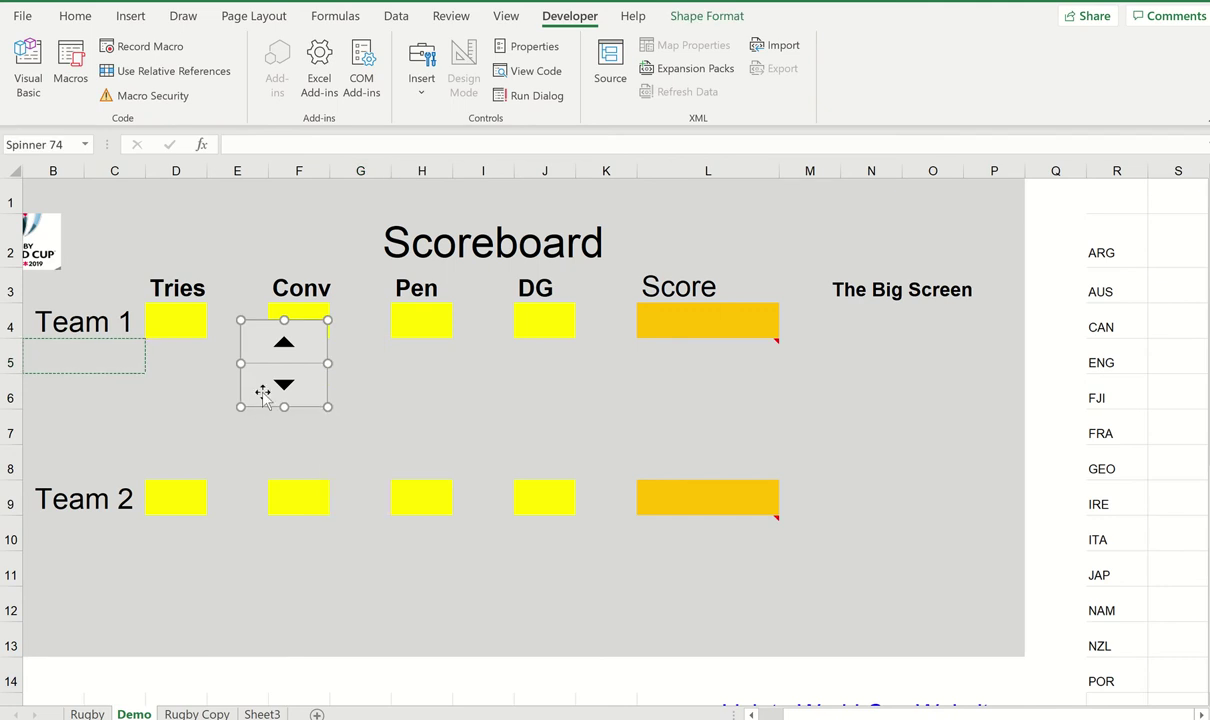
pyautogui.moveTo(327, 406); pyautogui.dragTo(249, 315)
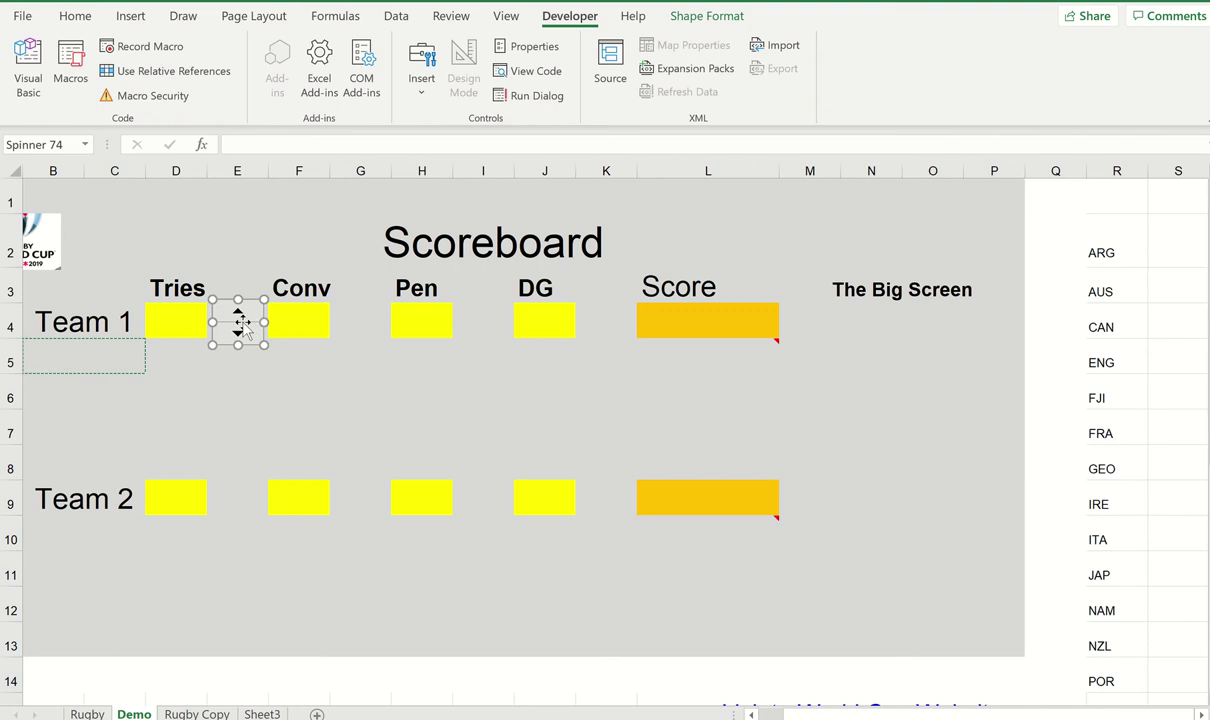
# Set the Tries spin button's current value to 0, maximum value to 20 and cell link to $D$4, and test it up and down.
pyautogui.rightClick(243, 328)
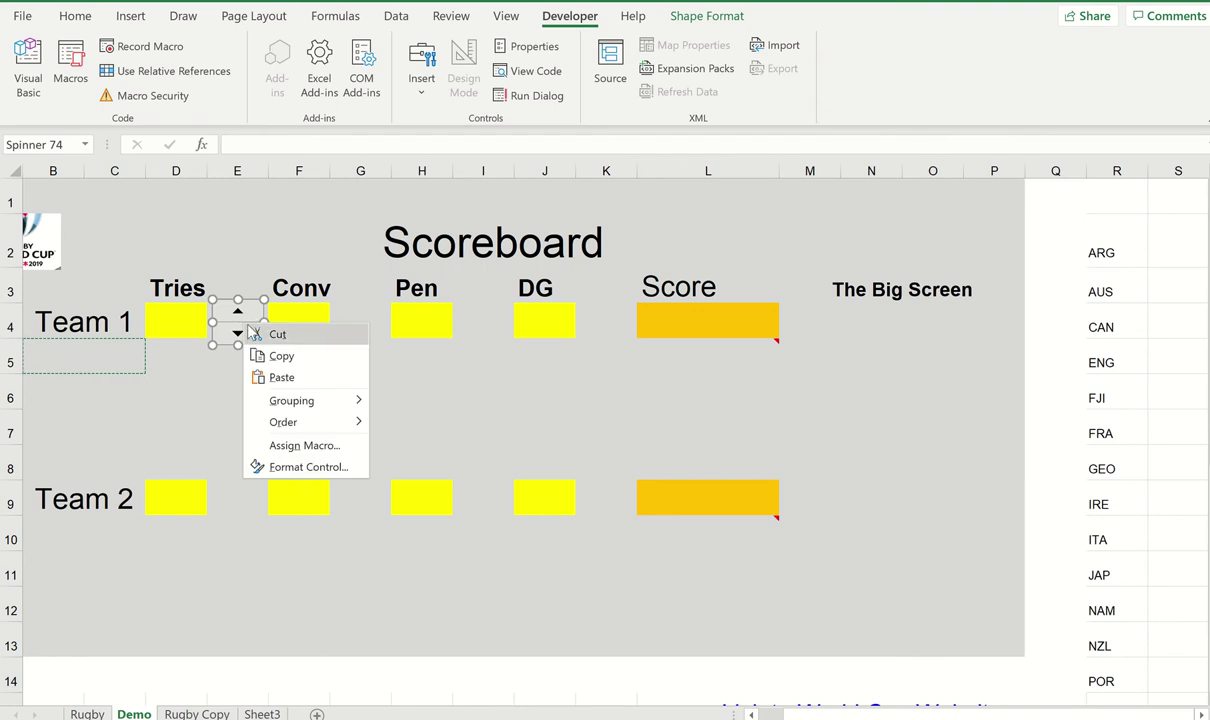
pyautogui.click(298, 467)
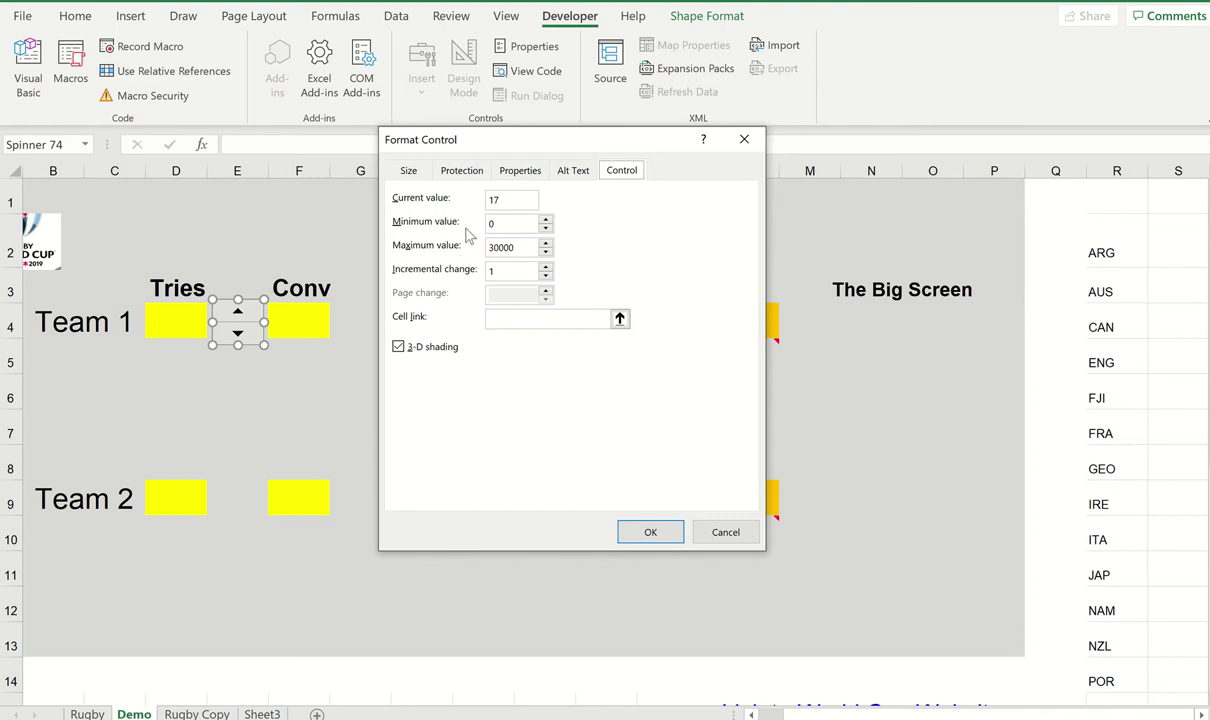
pyautogui.moveTo(512, 201); pyautogui.dragTo(484, 203)
pyautogui.moveTo(519, 253); pyautogui.dragTo(482, 250)
pyautogui.write('20')
pyautogui.click(531, 318)
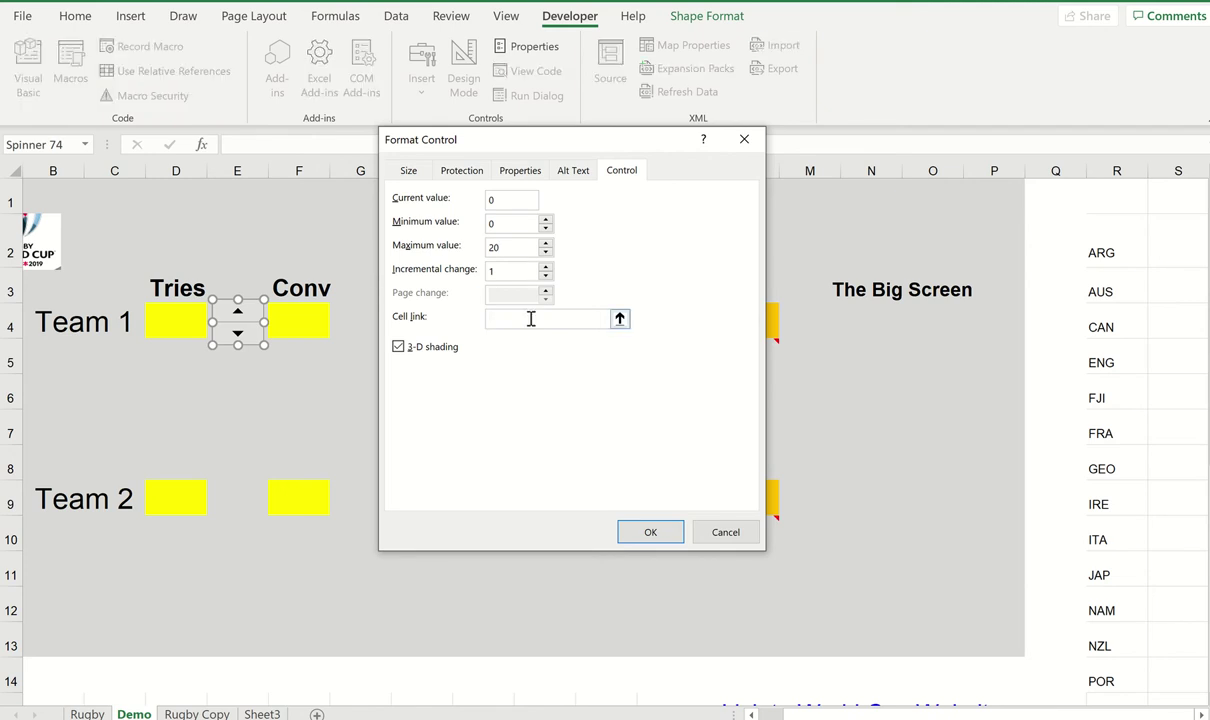
pyautogui.click(189, 326)
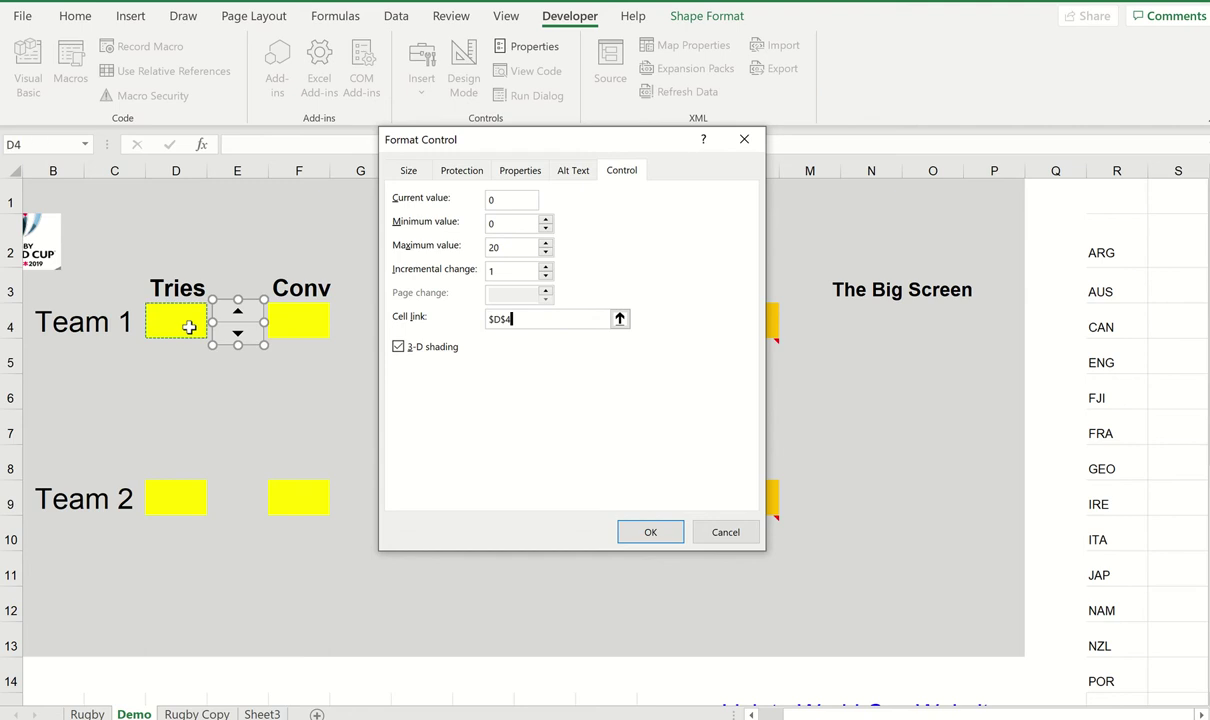
pyautogui.click(650, 533)
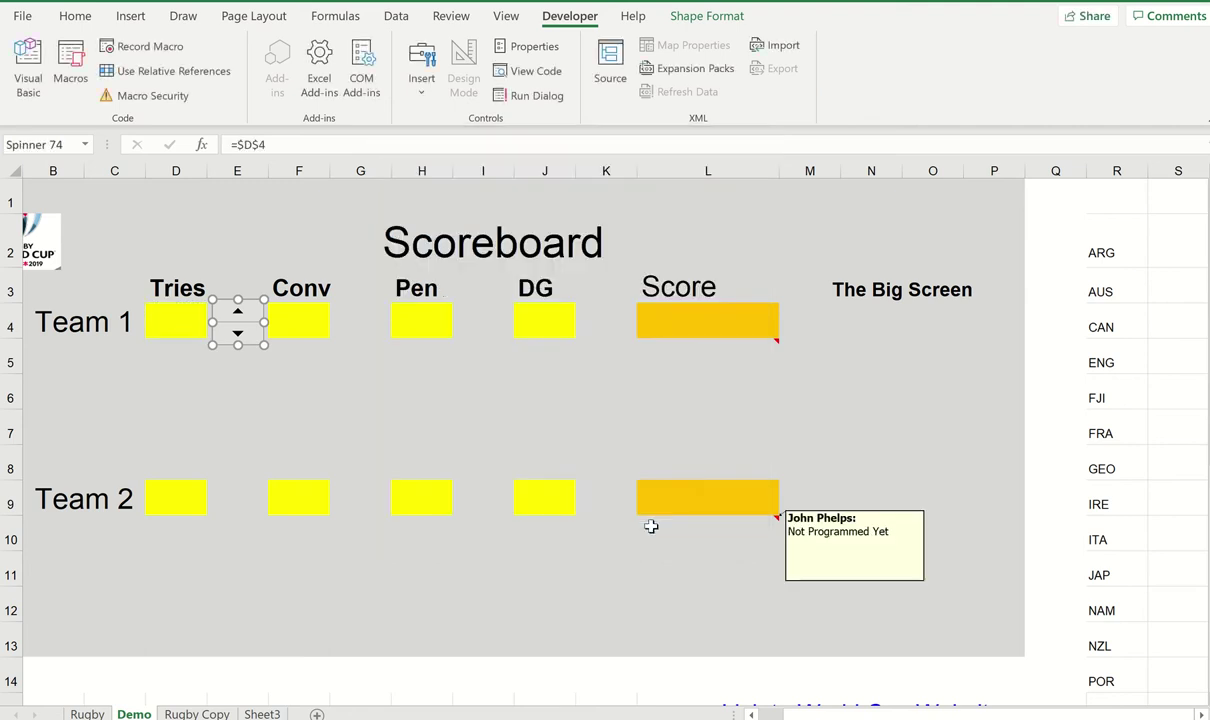
pyautogui.click(297, 363)
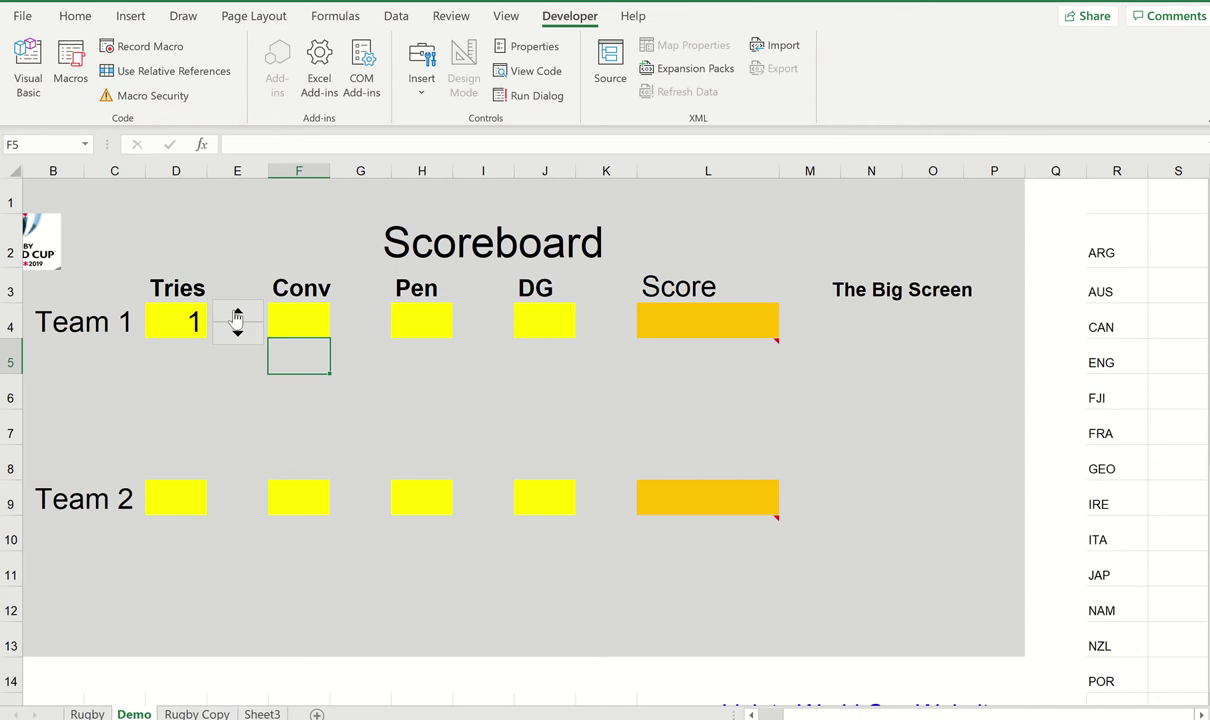
pyautogui.click(237, 333)
# Copy the Team 1 Tries spin button and place the copy in cell G4 beside the Conv cell.
pyautogui.rightClick(250, 318)
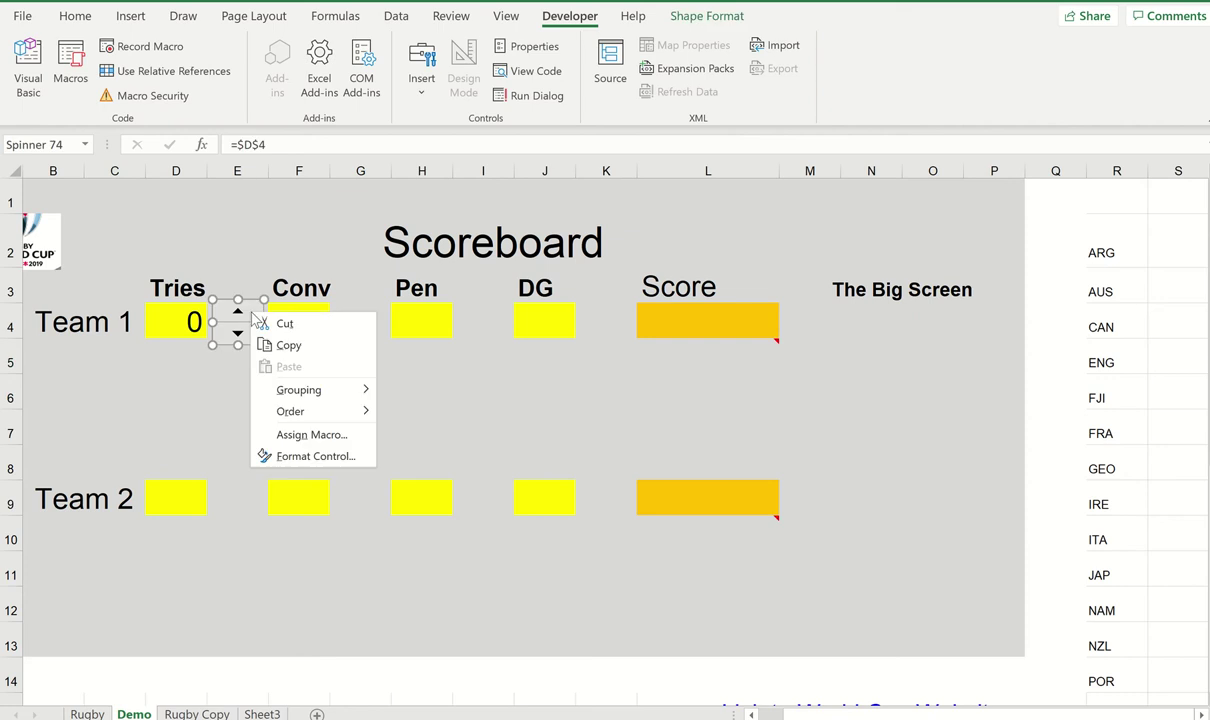
pyautogui.click(290, 341)
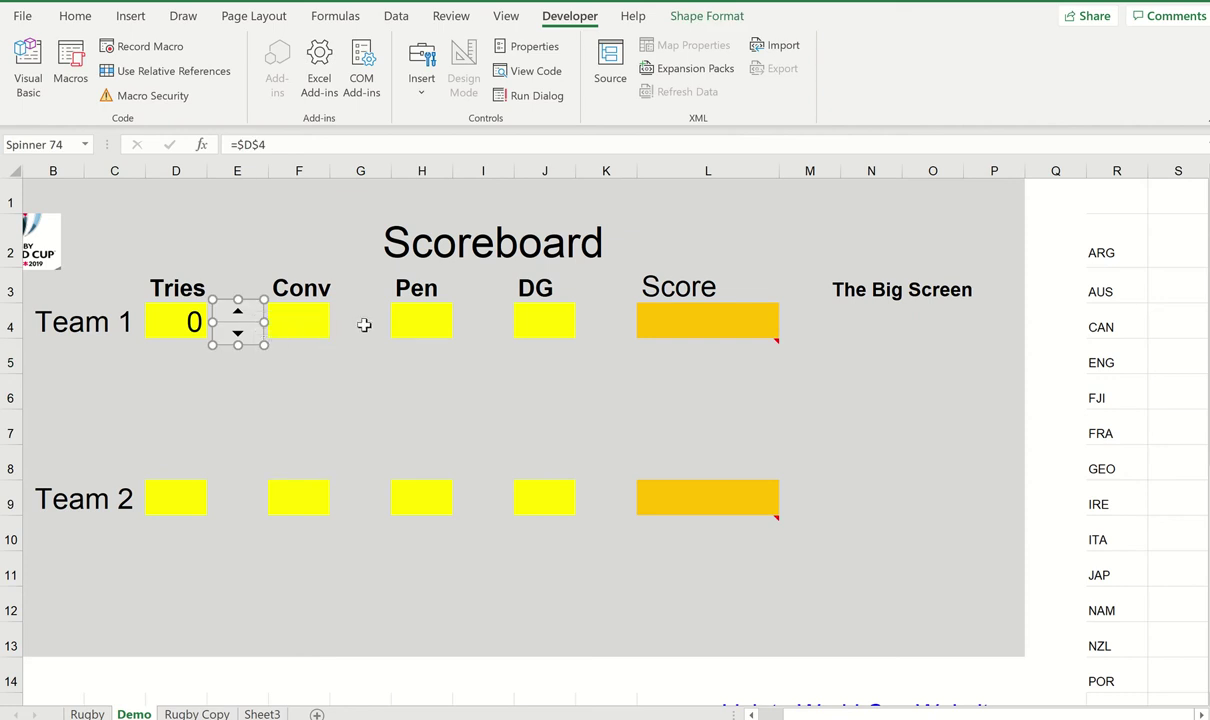
pyautogui.hotkey('ctrl', 'd')
pyautogui.moveTo(250, 318); pyautogui.dragTo(372, 316)
# Paste two more copies of the spin button into I4 beside Pen and K4 beside DG.
pyautogui.click(480, 321)
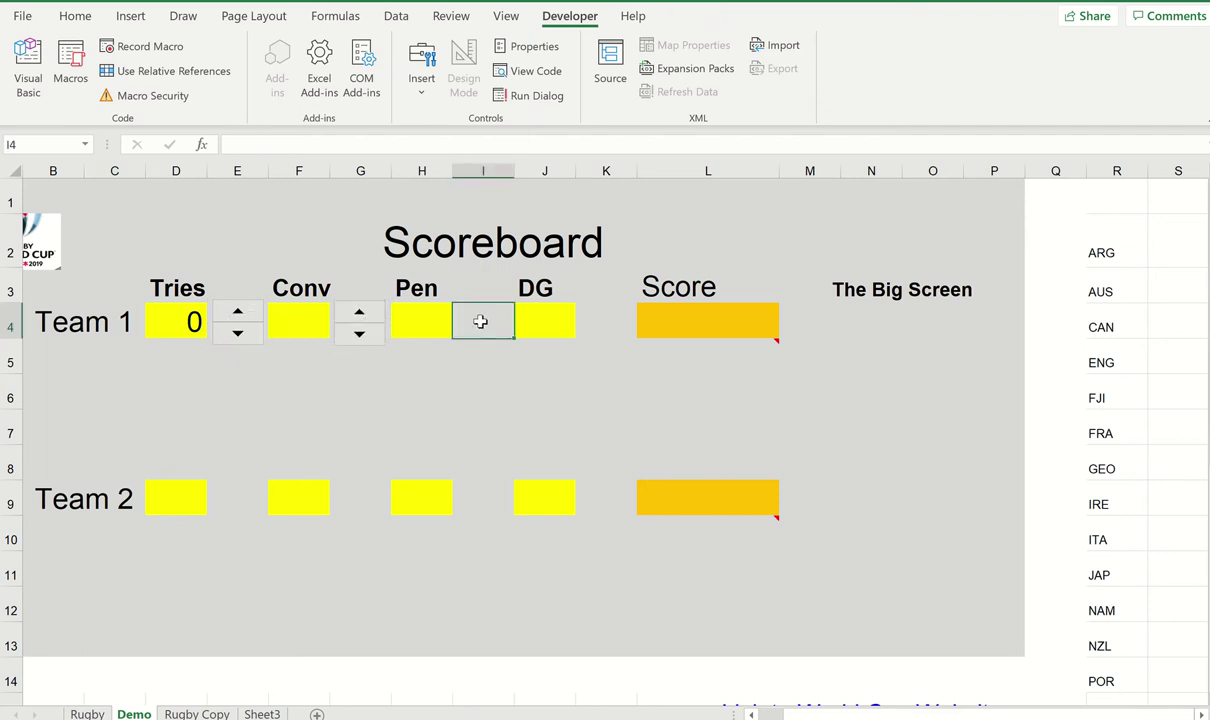
pyautogui.hotkey('ctrl', 'v')
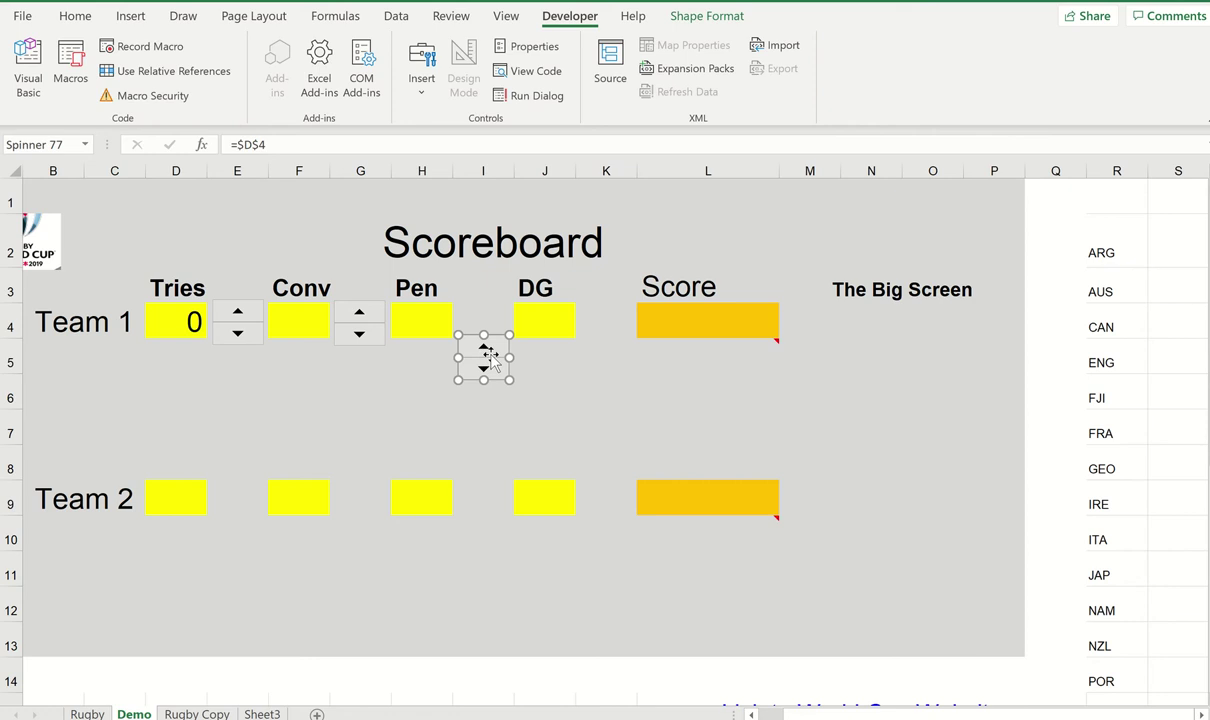
pyautogui.moveTo(490, 358); pyautogui.dragTo(492, 324)
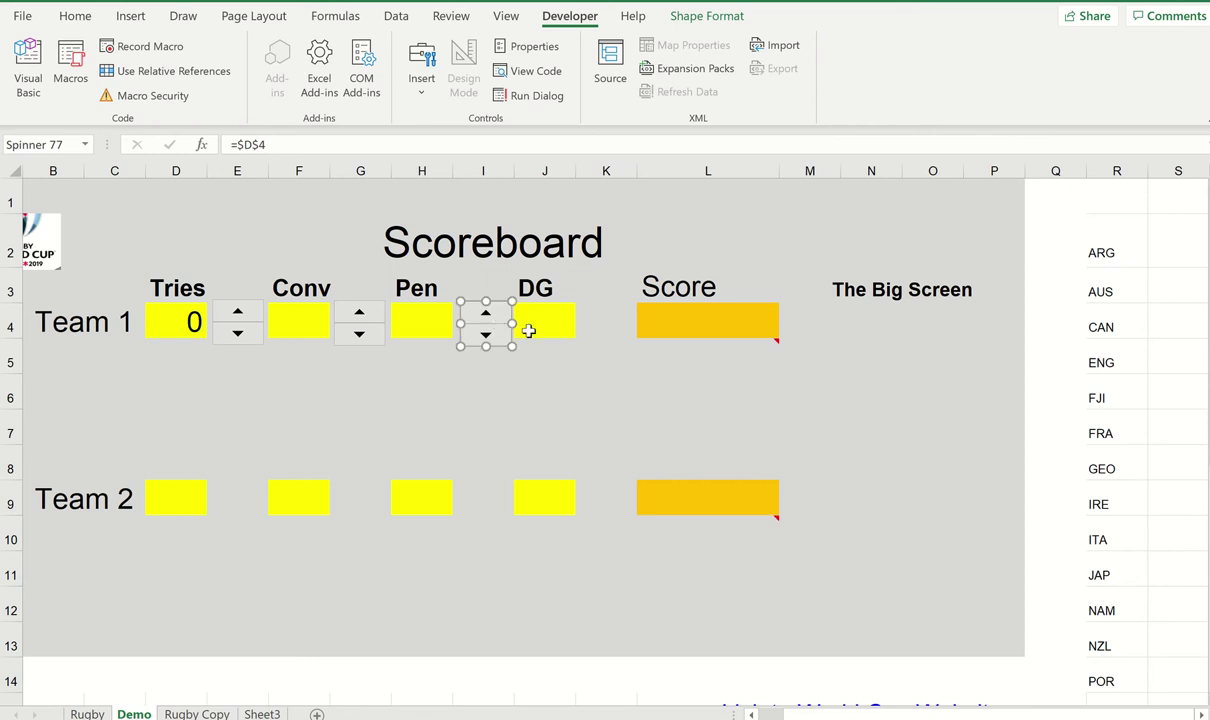
pyautogui.hotkey('ctrl', 'v')
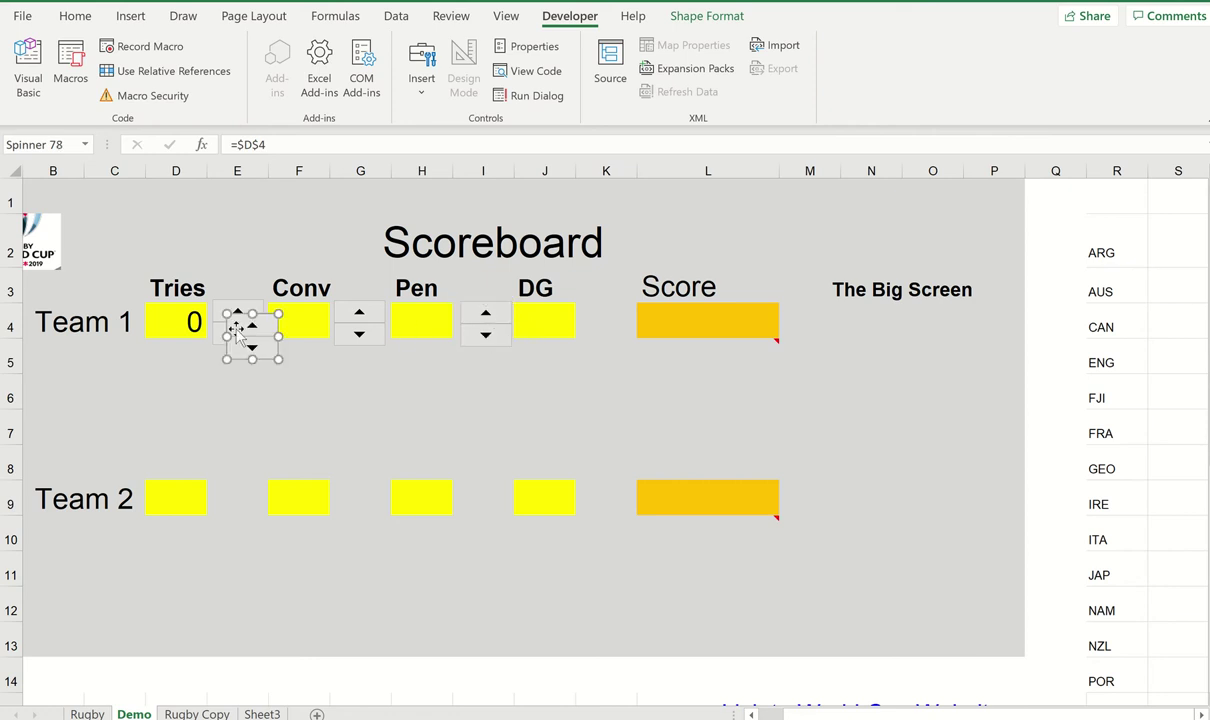
pyautogui.moveTo(258, 342); pyautogui.dragTo(617, 327)
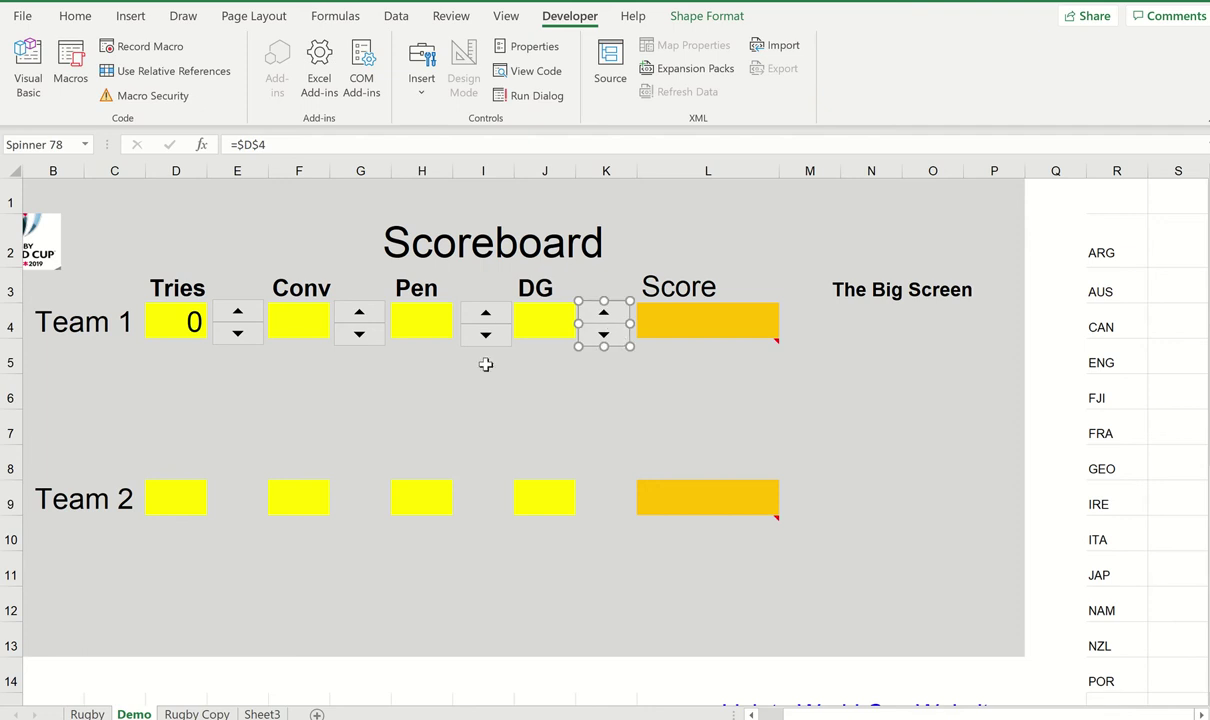
# Copy all four Team 1 spin buttons to row 9, beside the Tries, Conv, Pen and DG cells of Team 2.
pyautogui.keyDown('ctrl'); pyautogui.click(237, 327); pyautogui.keyUp('ctrl')
pyautogui.keyDown('ctrl'); pyautogui.click(237, 327); pyautogui.keyUp('ctrl')
pyautogui.keyDown('ctrl'); pyautogui.click(352, 318); pyautogui.keyUp('ctrl')
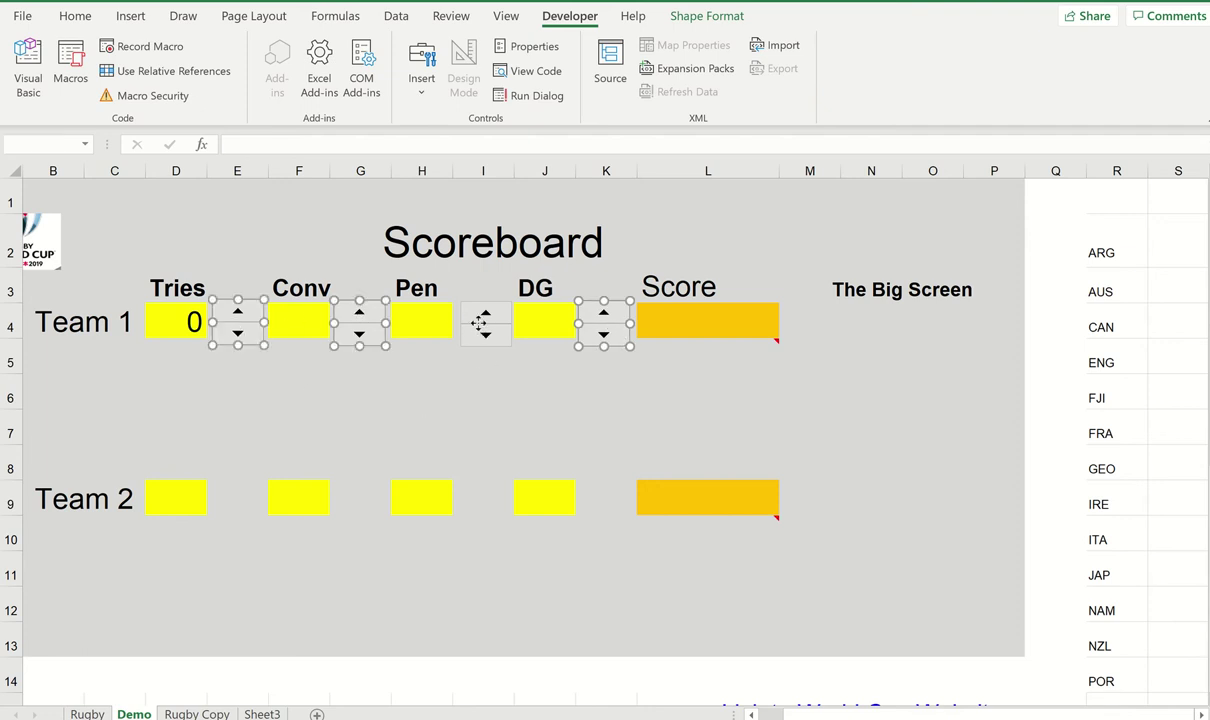
pyautogui.keyDown('ctrl'); pyautogui.click(480, 323); pyautogui.keyUp('ctrl')
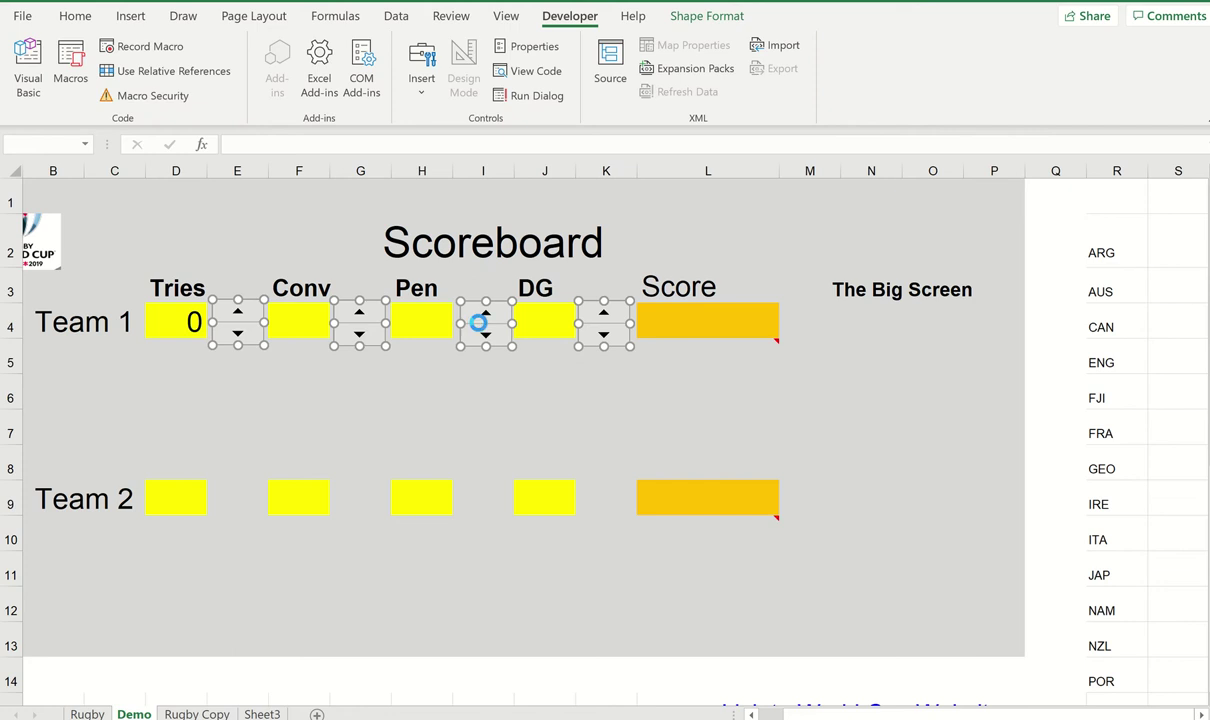
pyautogui.click(222, 492)
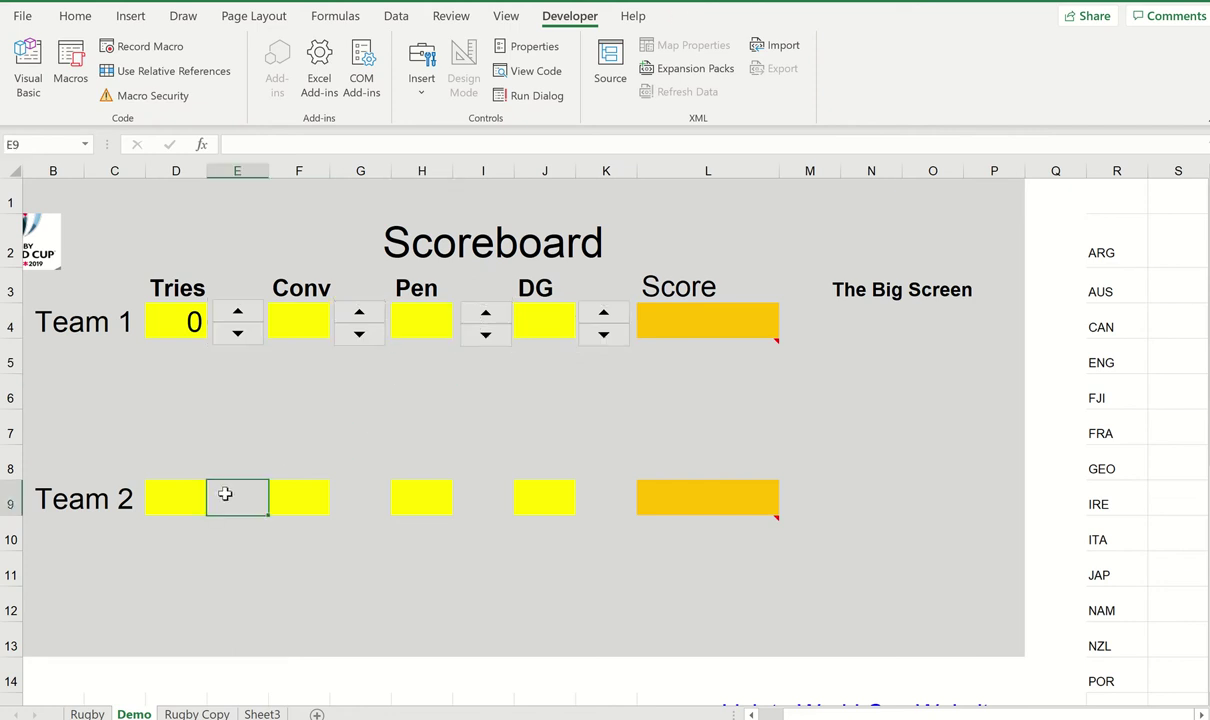
pyautogui.hotkey('ctrl', 'v')
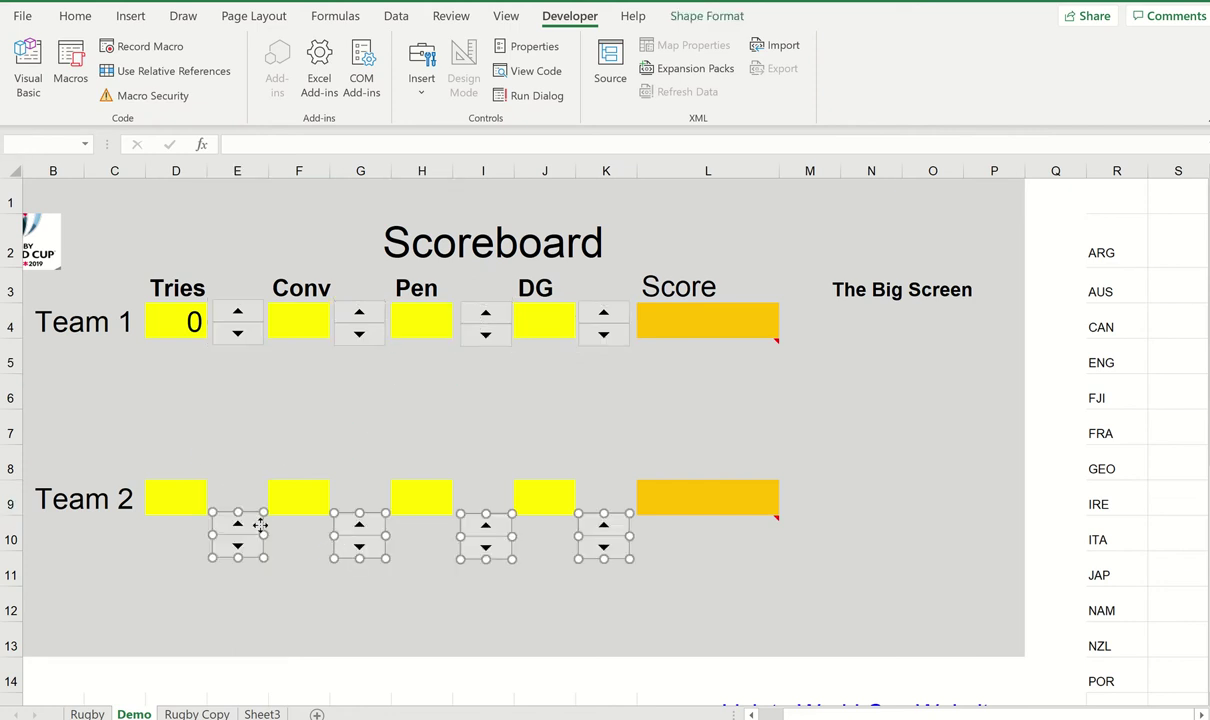
pyautogui.moveTo(257, 530); pyautogui.dragTo(248, 501)
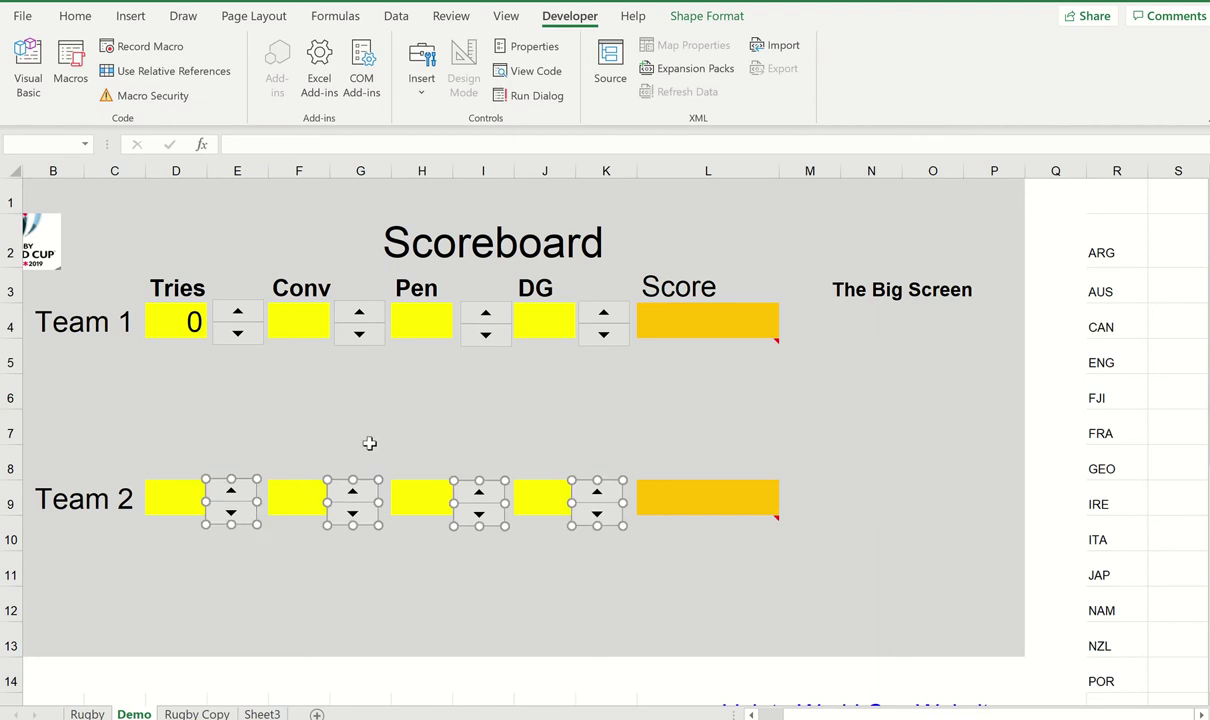
# Change the cell link of the Team 1 Conv spin button to $F$4.
pyautogui.rightClick(367, 320)
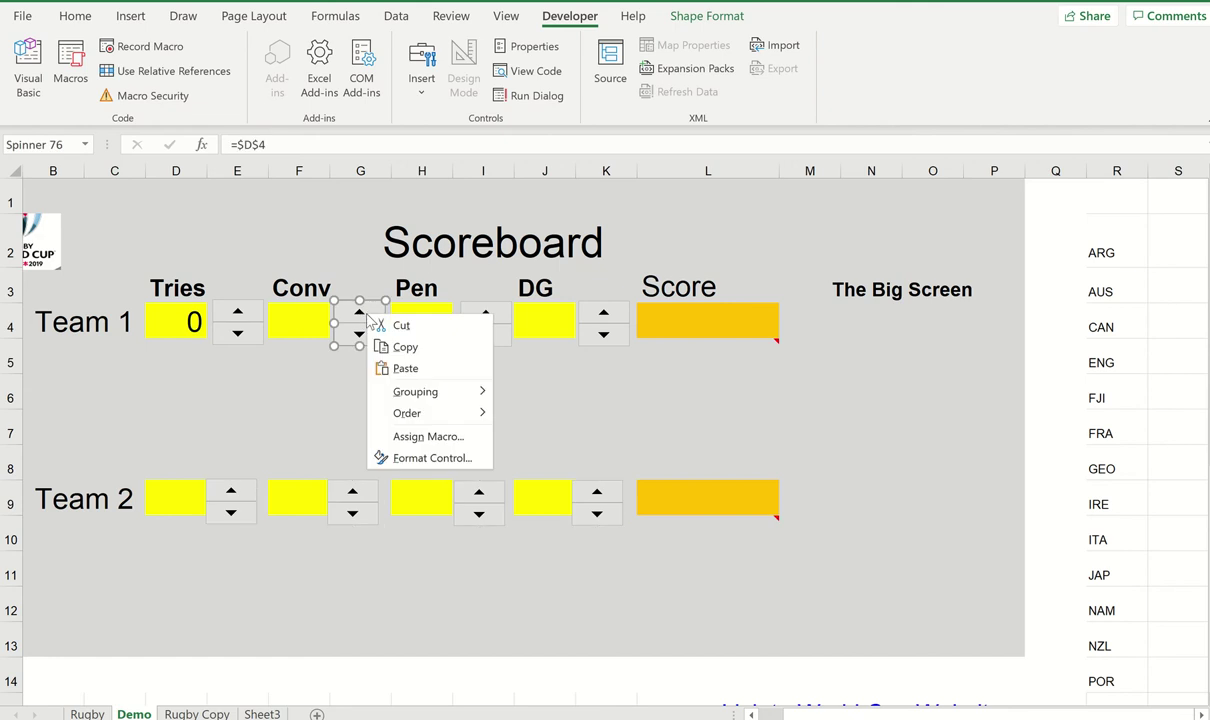
pyautogui.click(432, 458)
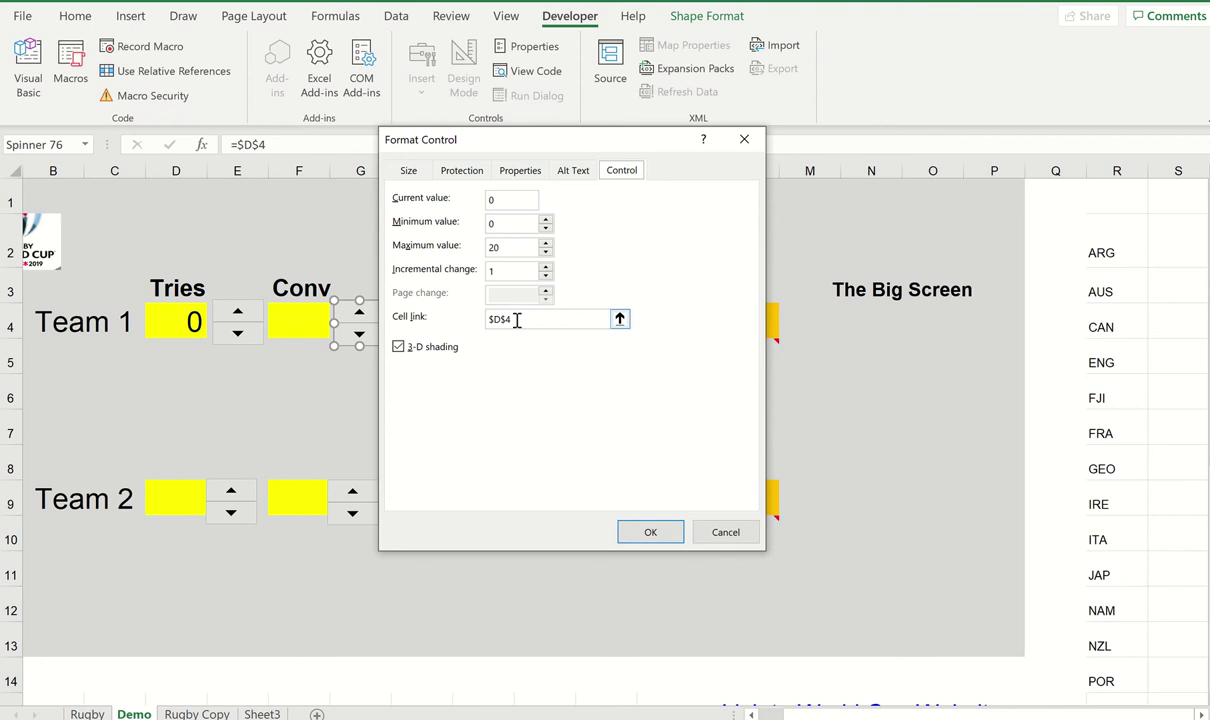
pyautogui.moveTo(511, 321); pyautogui.dragTo(487, 320)
pyautogui.click(293, 321)
pyautogui.click(667, 531)
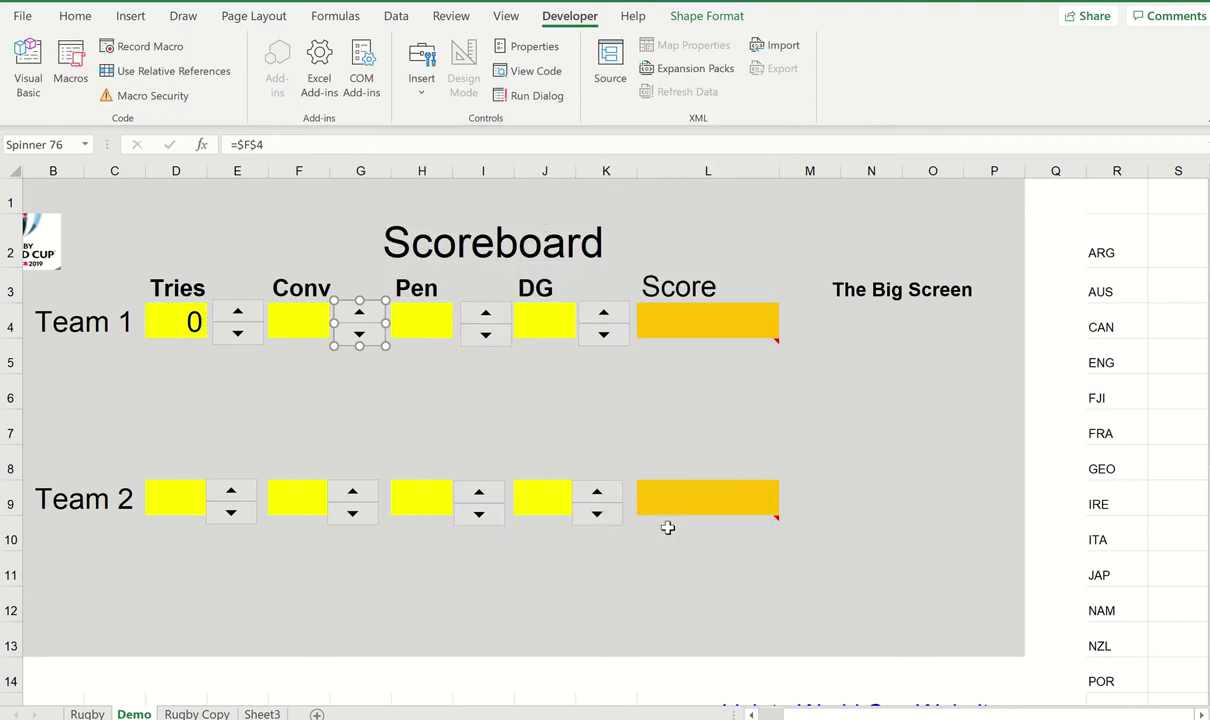
# Change the cell link of the Team 1 Pen spin button to $H$4.
pyautogui.rightClick(487, 321)
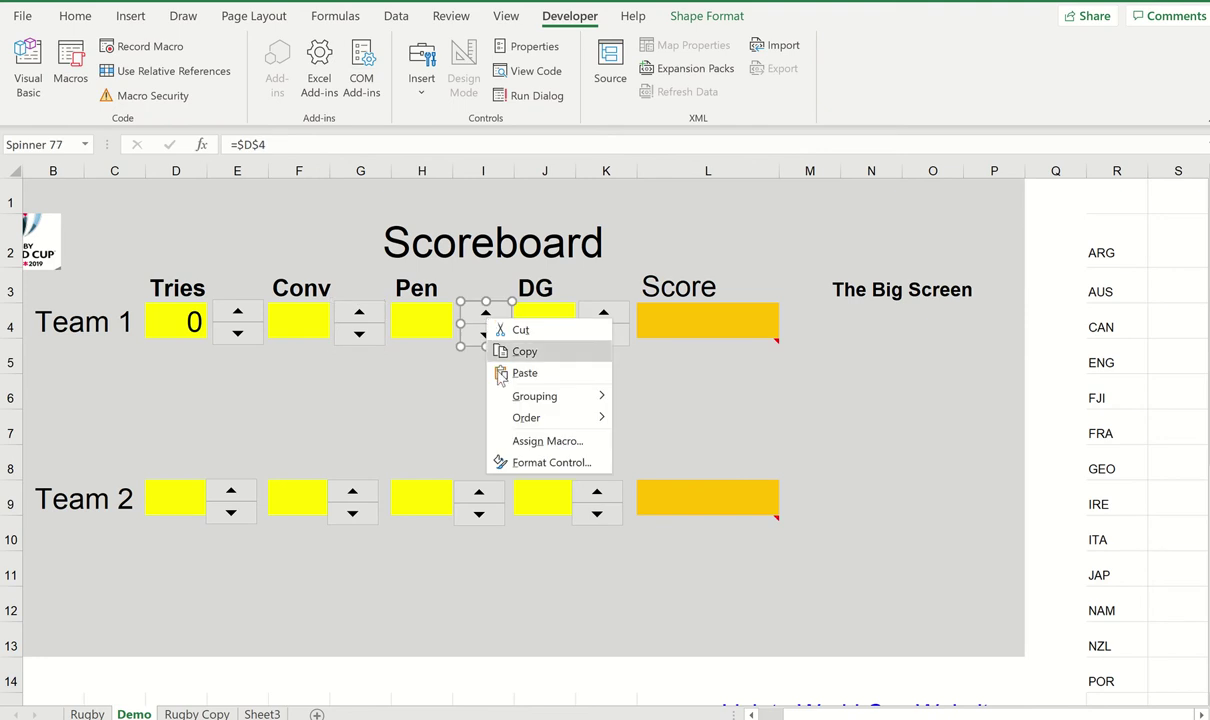
pyautogui.click(500, 462)
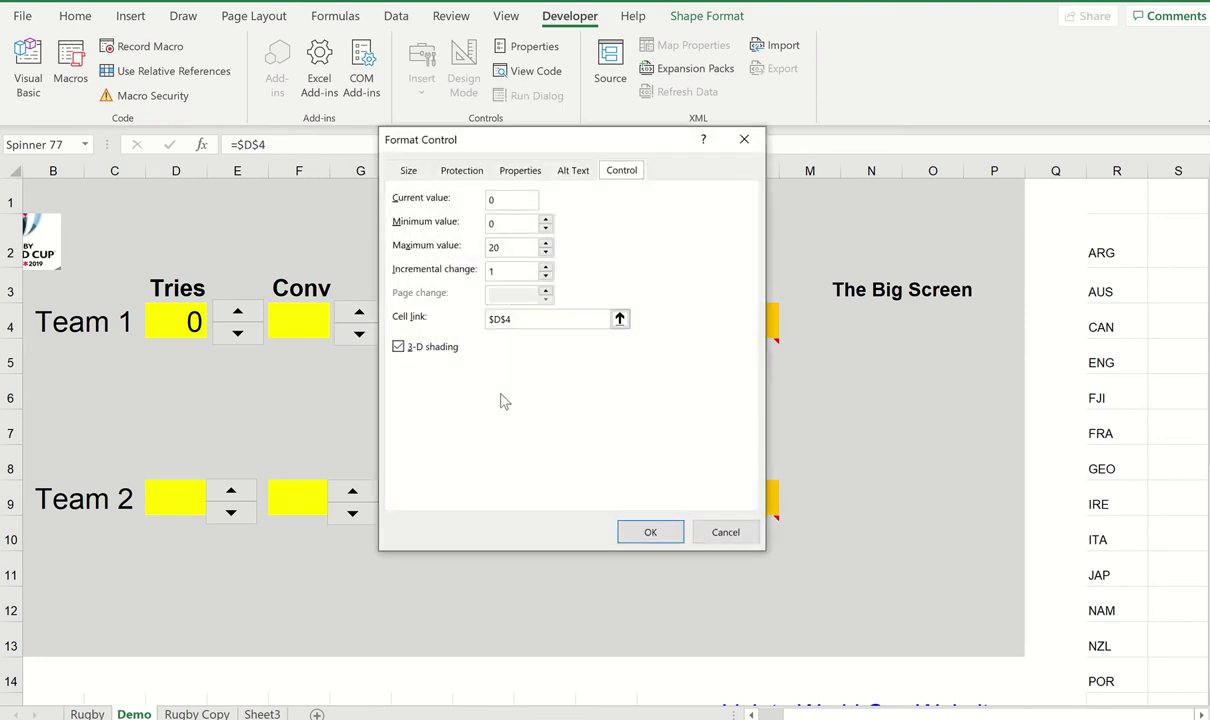
pyautogui.click(518, 321)
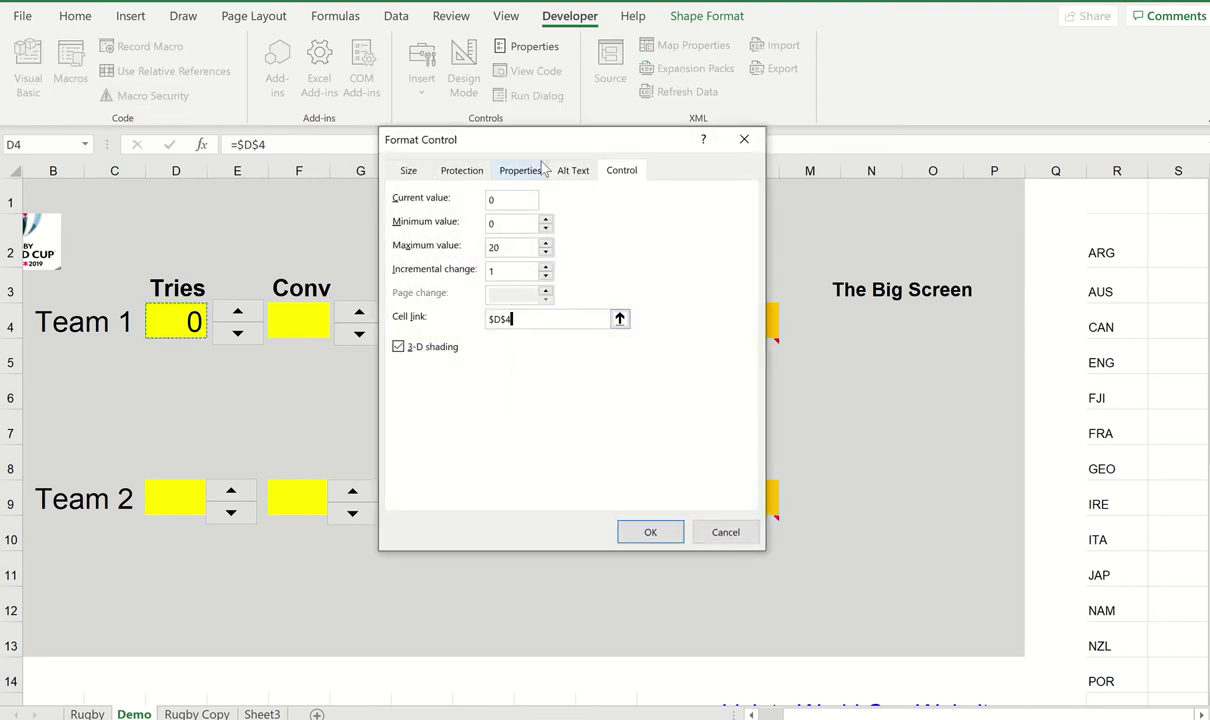
pyautogui.moveTo(545, 151); pyautogui.dragTo(729, 162)
pyautogui.click(420, 328)
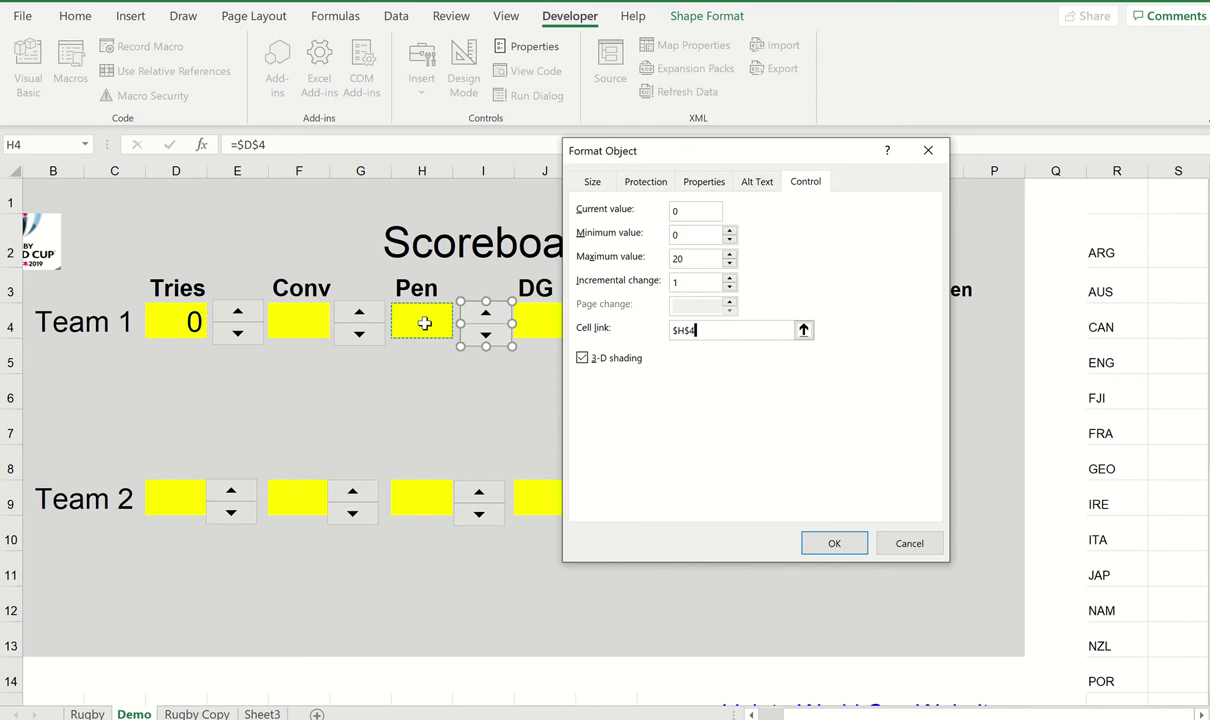
pyautogui.click(843, 540)
# Change the cell link of the Team 1 DG spin button to $J$4.
pyautogui.rightClick(558, 324)
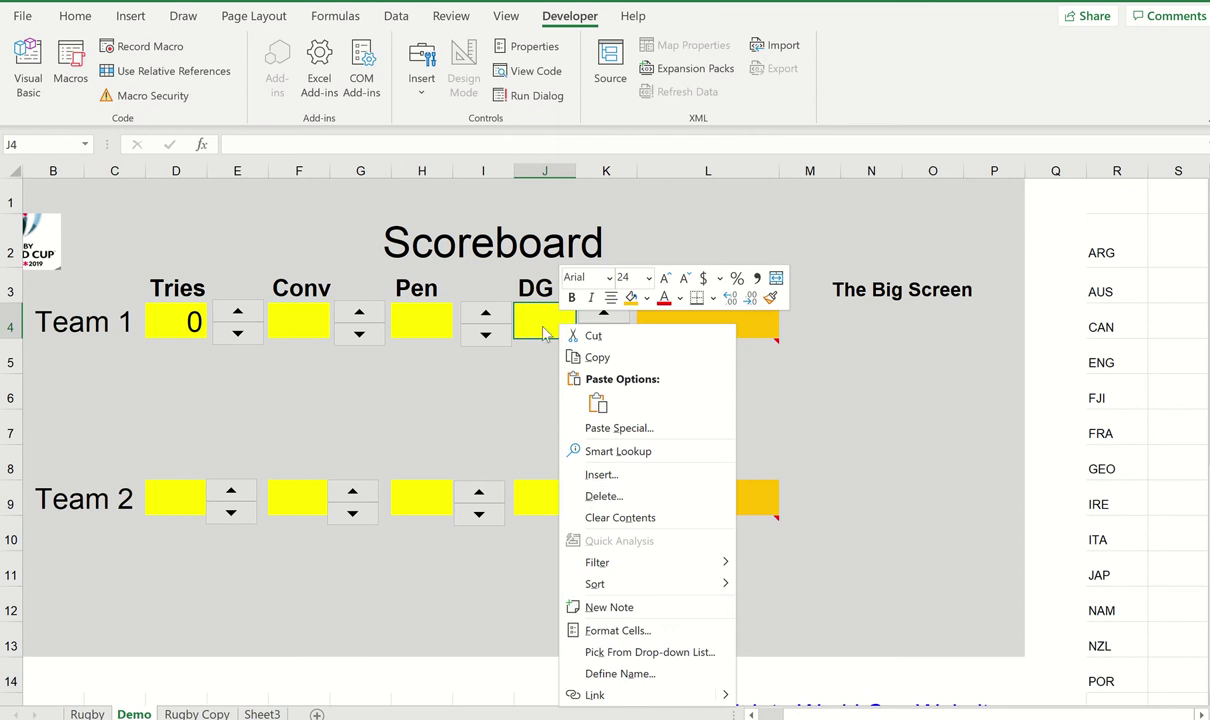
pyautogui.rightClick(605, 320)
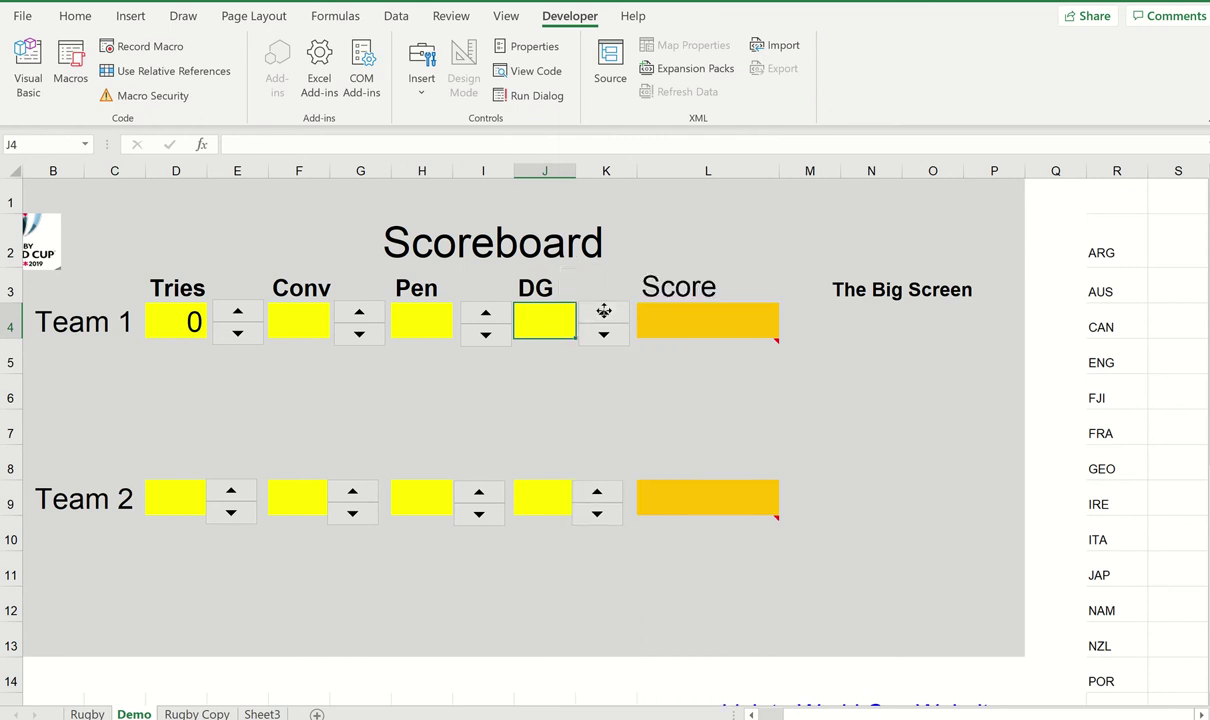
pyautogui.click(658, 458)
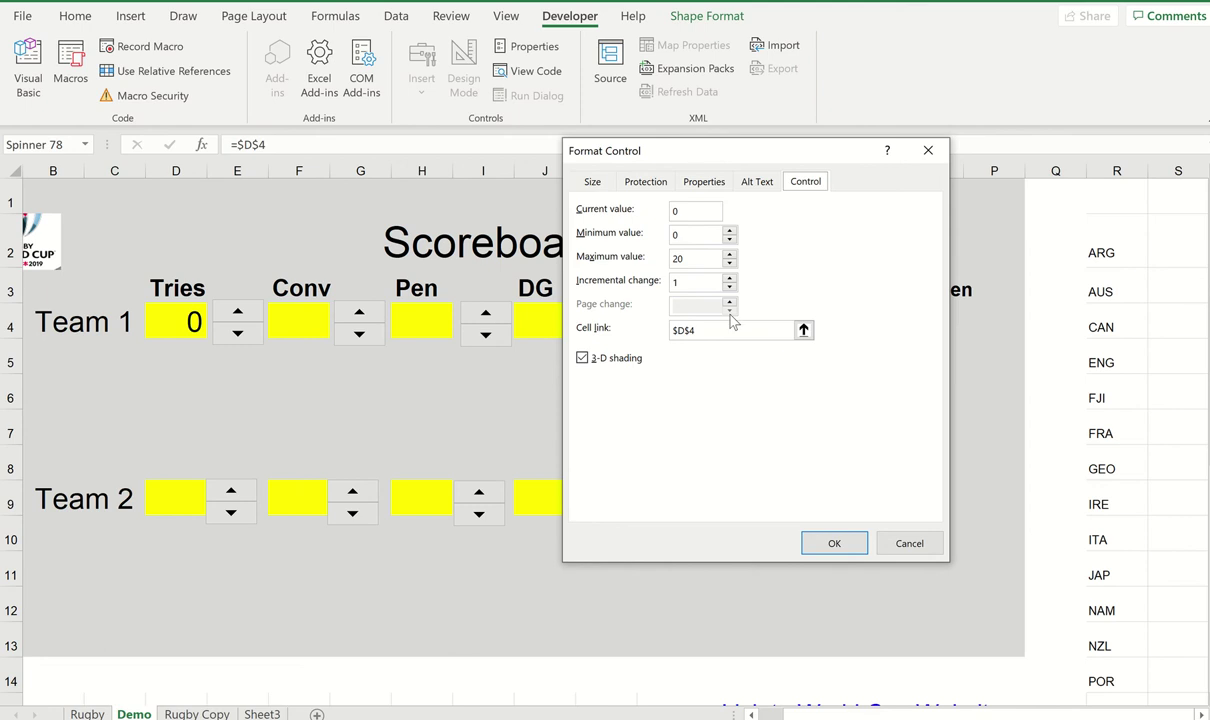
pyautogui.moveTo(721, 324); pyautogui.dragTo(640, 328)
pyautogui.click(537, 313)
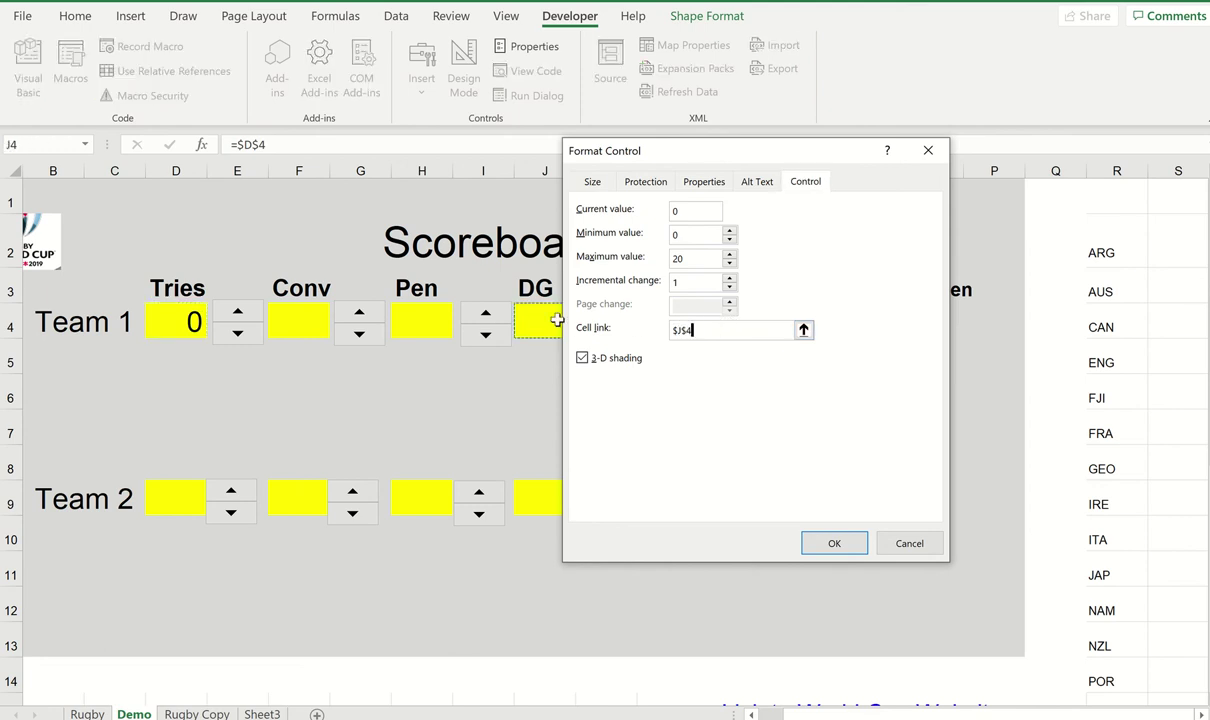
pyautogui.click(852, 540)
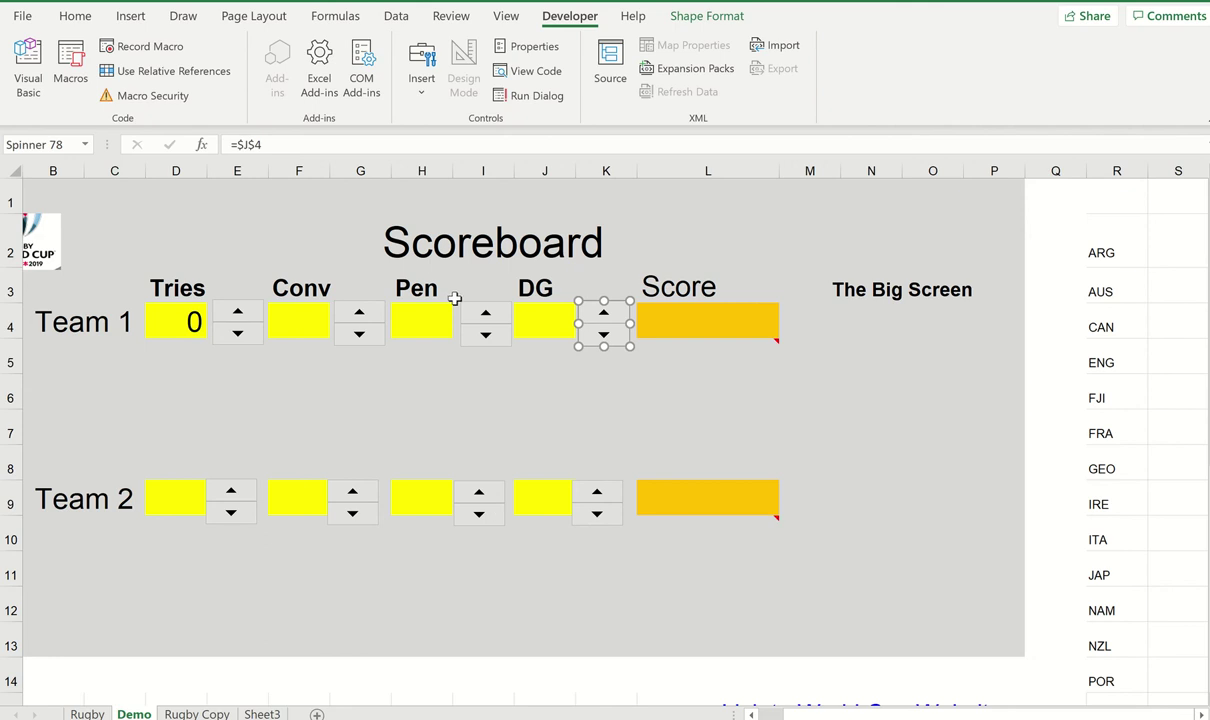
# Enter the formula =D4*5+F4*2+H4*3+J4*3 in the Team 1 Score cell L4.
pyautogui.click(706, 318)
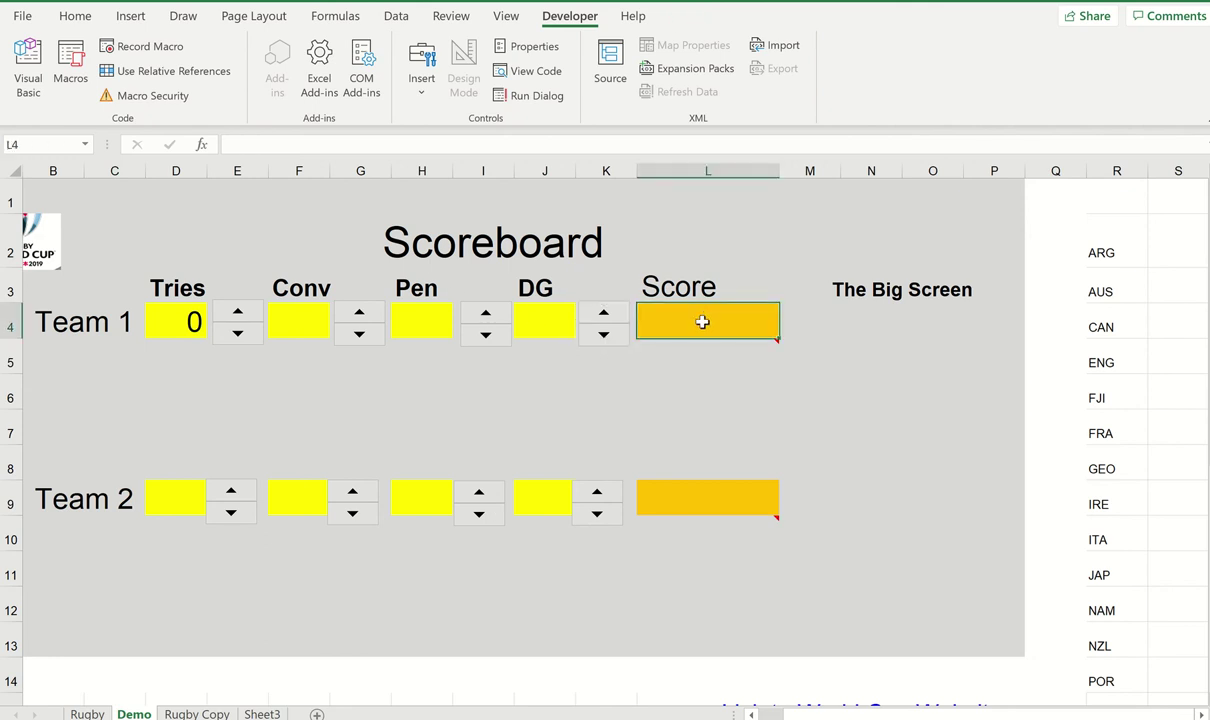
pyautogui.write('=')
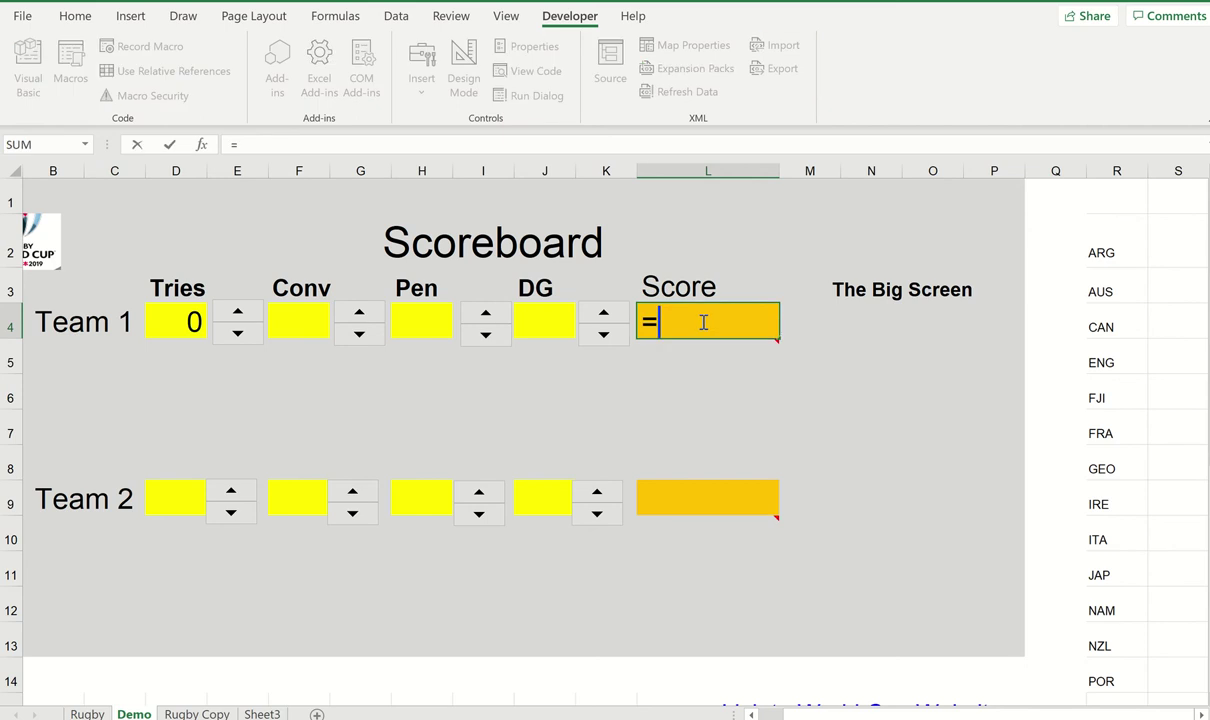
pyautogui.click(190, 321)
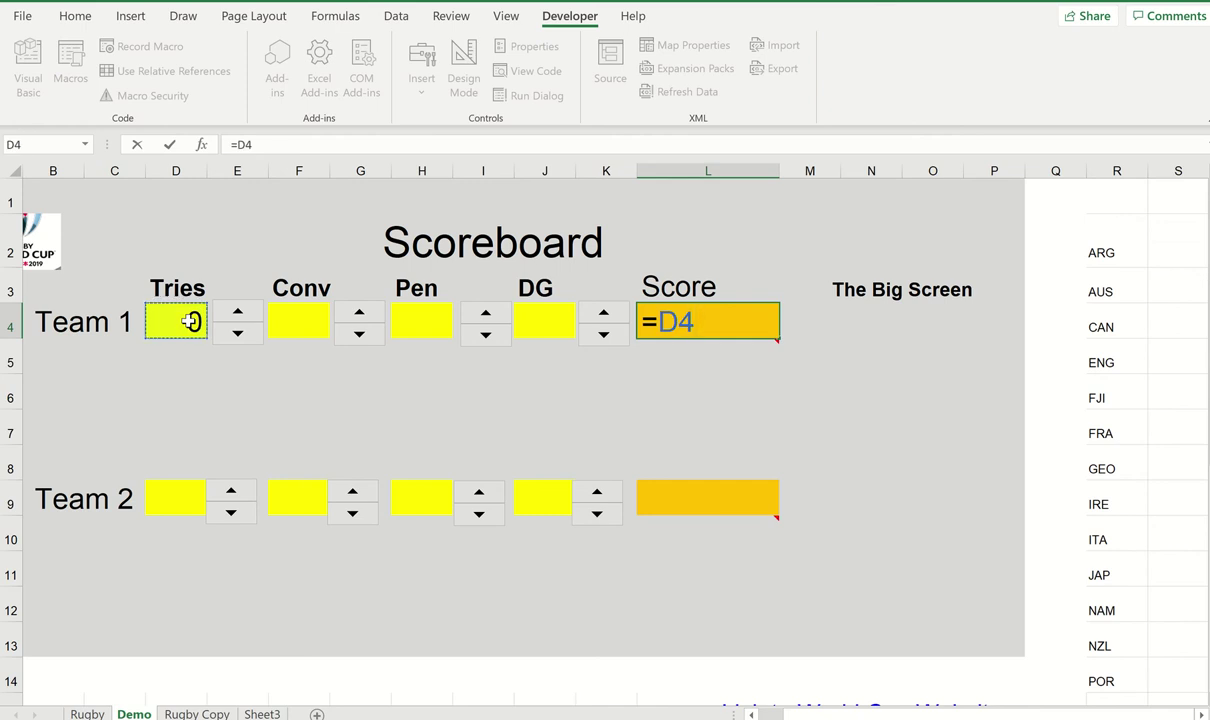
pyautogui.write('*5+')
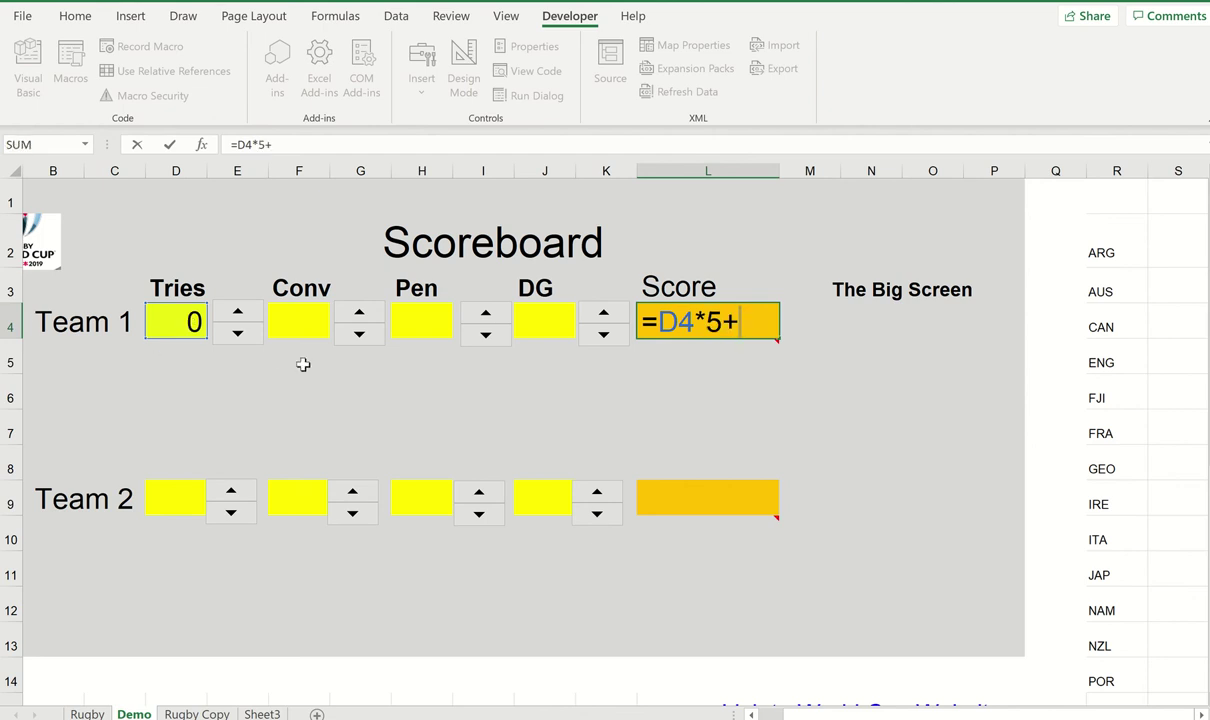
pyautogui.click(309, 321)
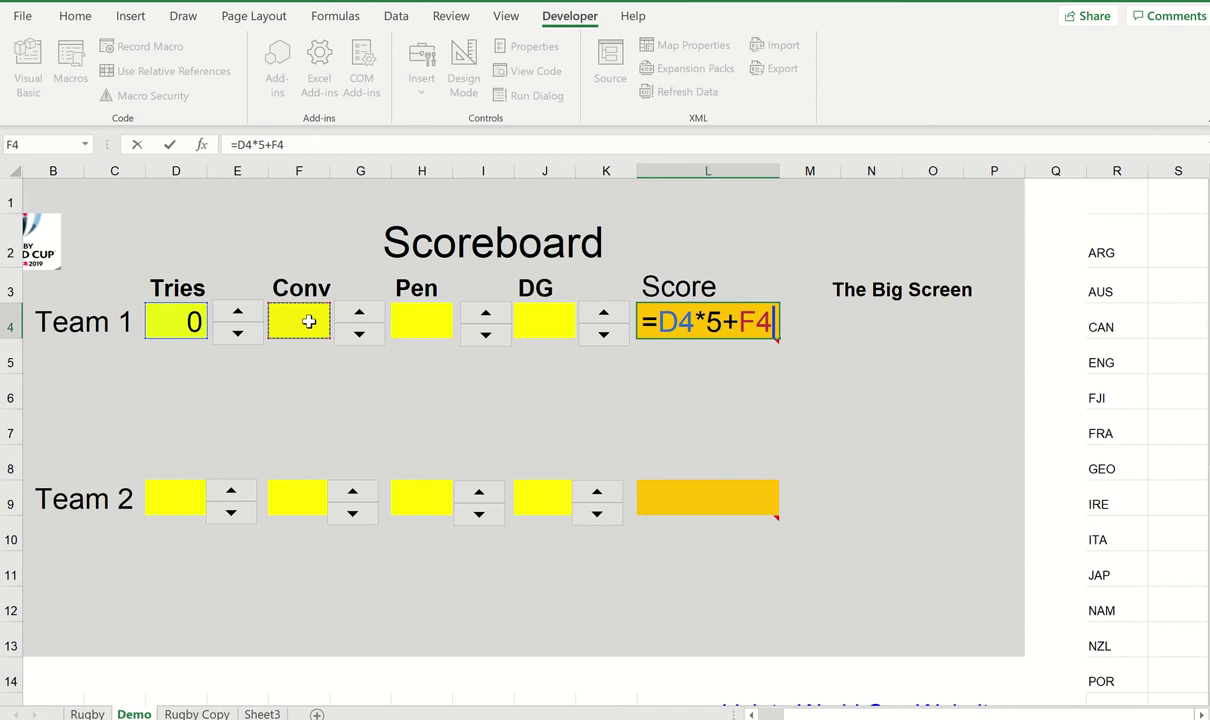
pyautogui.write('*')
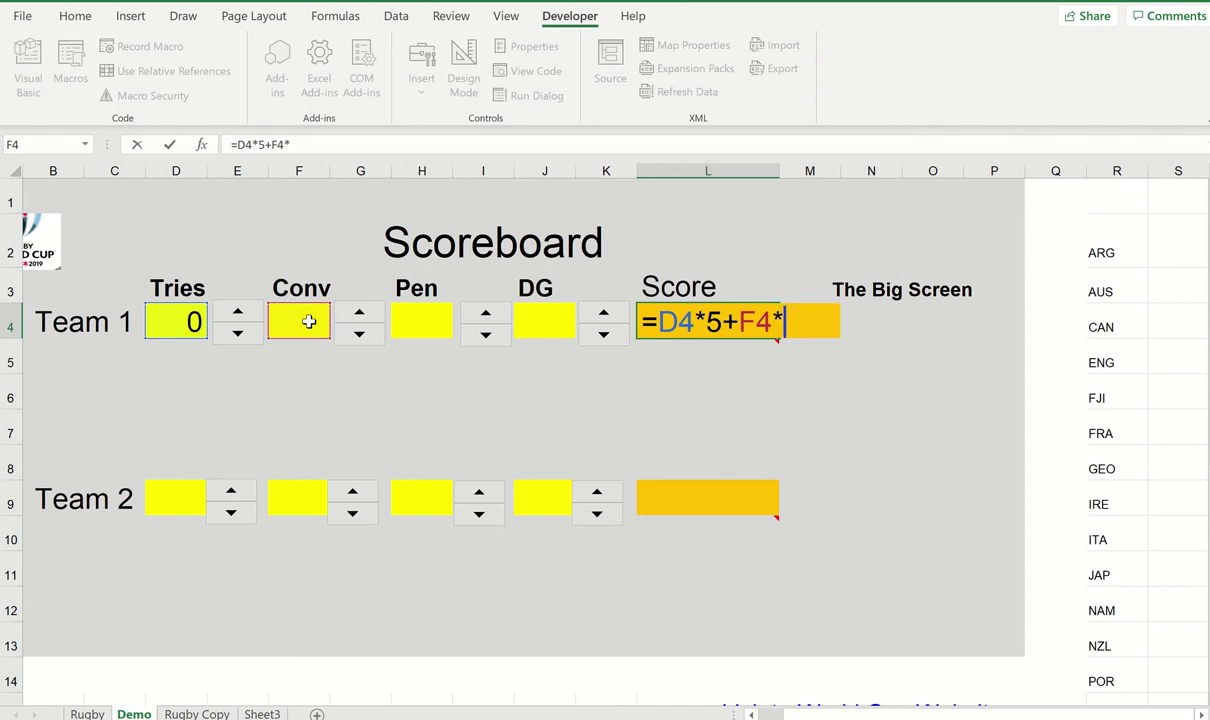
pyautogui.write('3+')
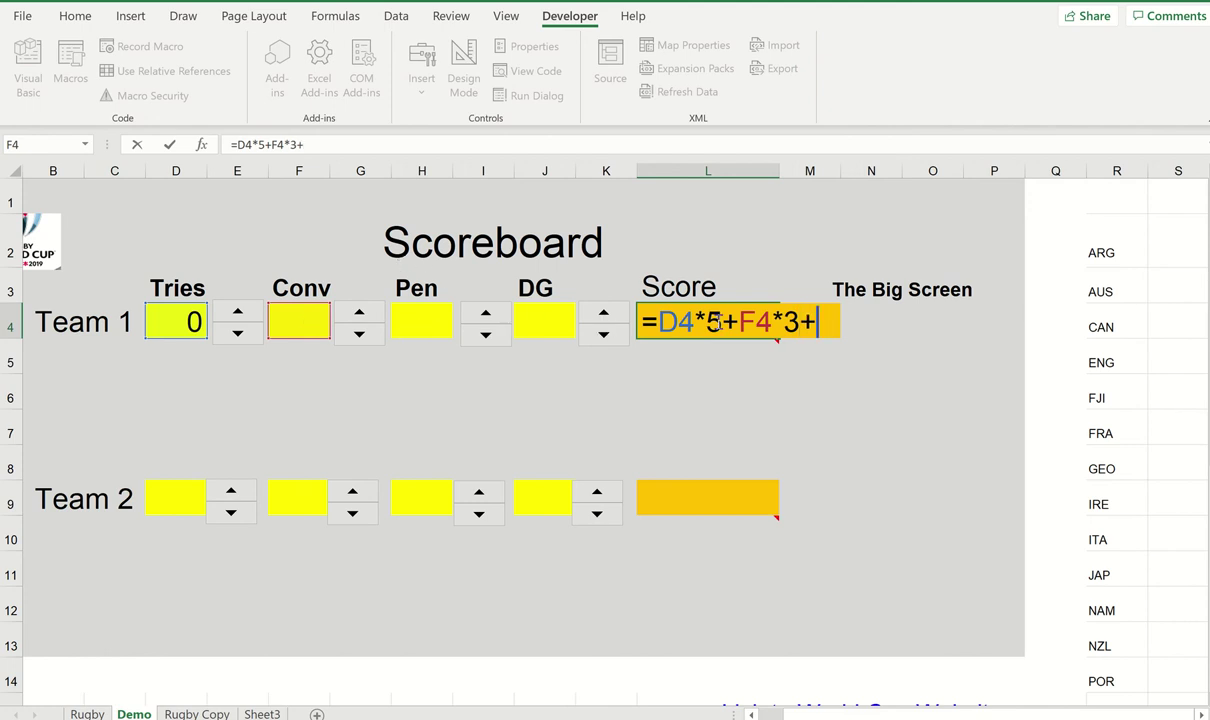
pyautogui.click(797, 327)
pyautogui.press('BackSpace')
pyautogui.write('2')
pyautogui.click(424, 305)
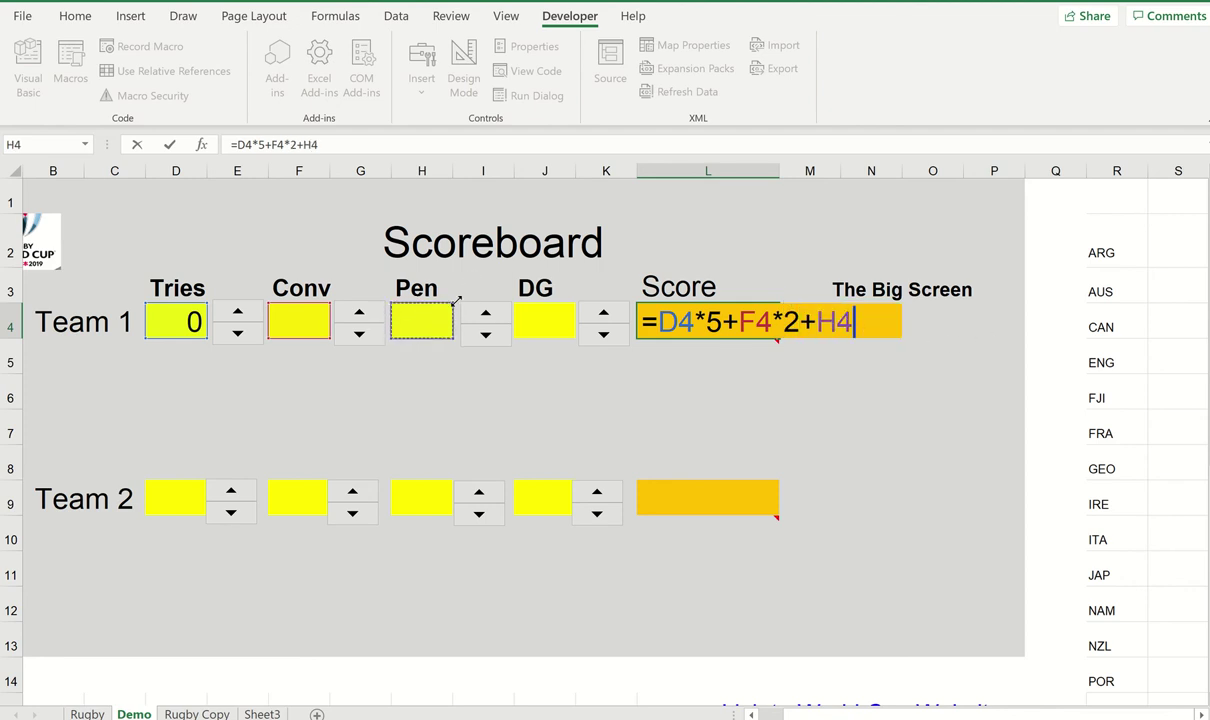
pyautogui.write('*3+')
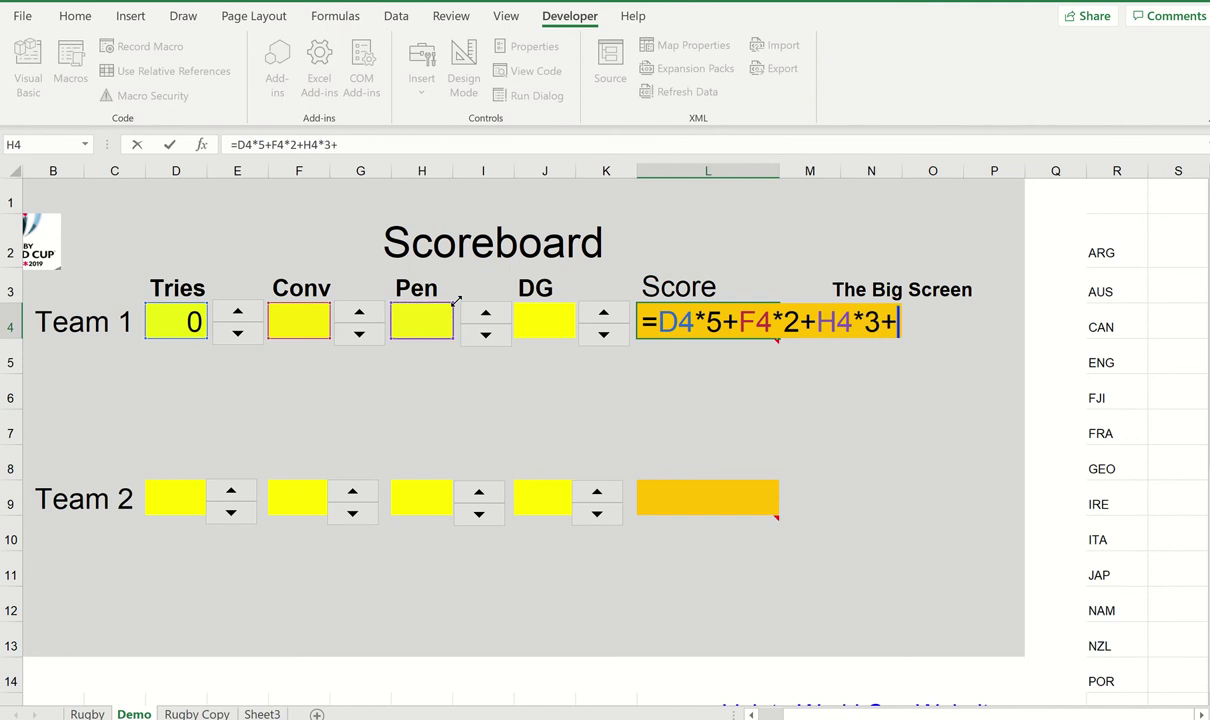
pyautogui.click(545, 329)
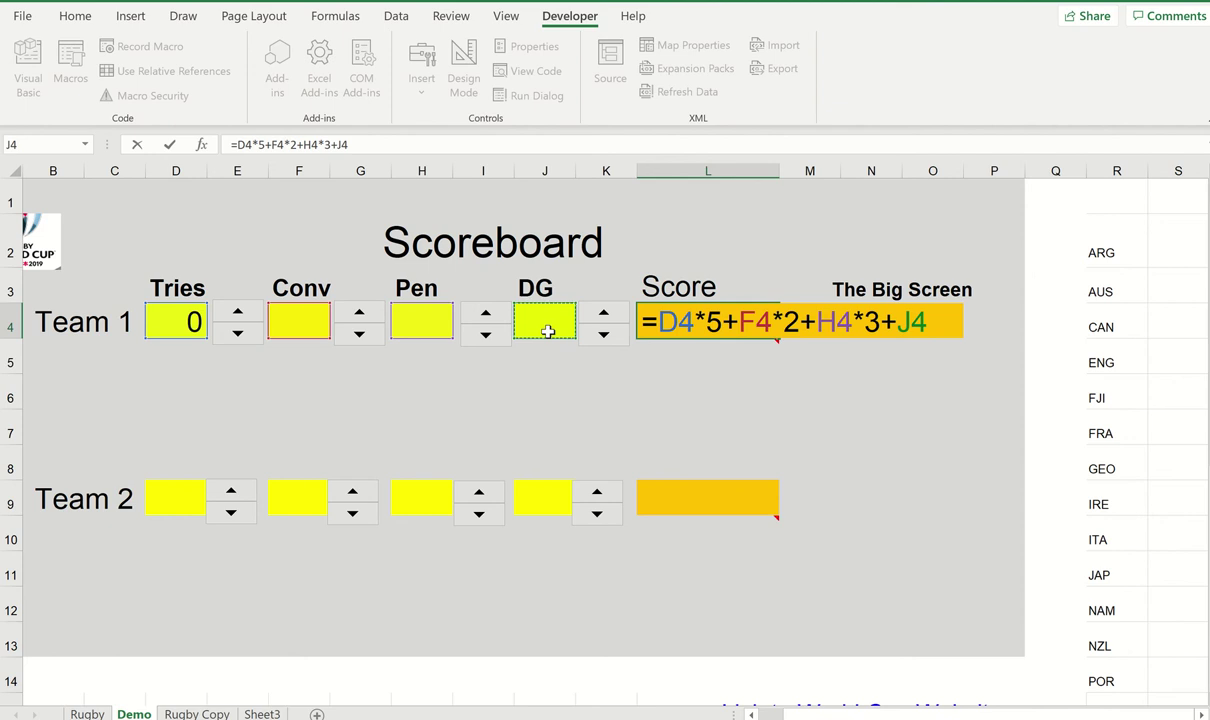
pyautogui.write('*3')
pyautogui.press('Return')
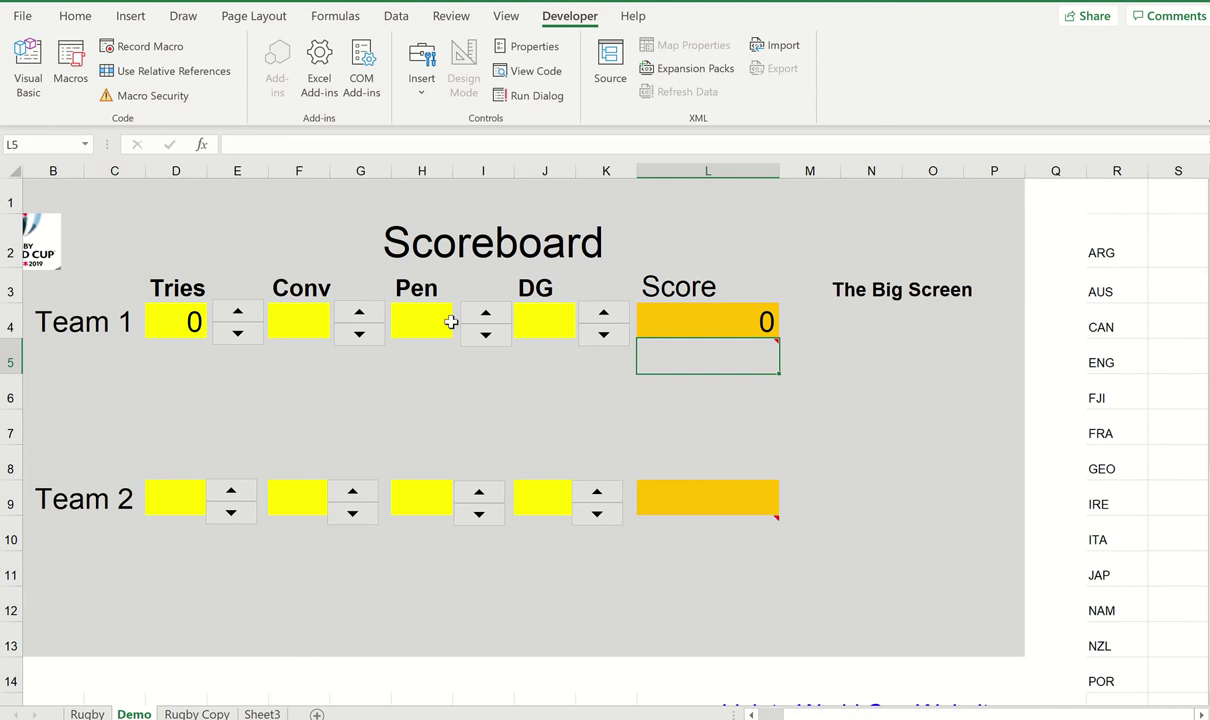
# Test the Team 1 spin buttons by raising Tries, Conv, Pen and DG to 1 each.
pyautogui.click(226, 308)
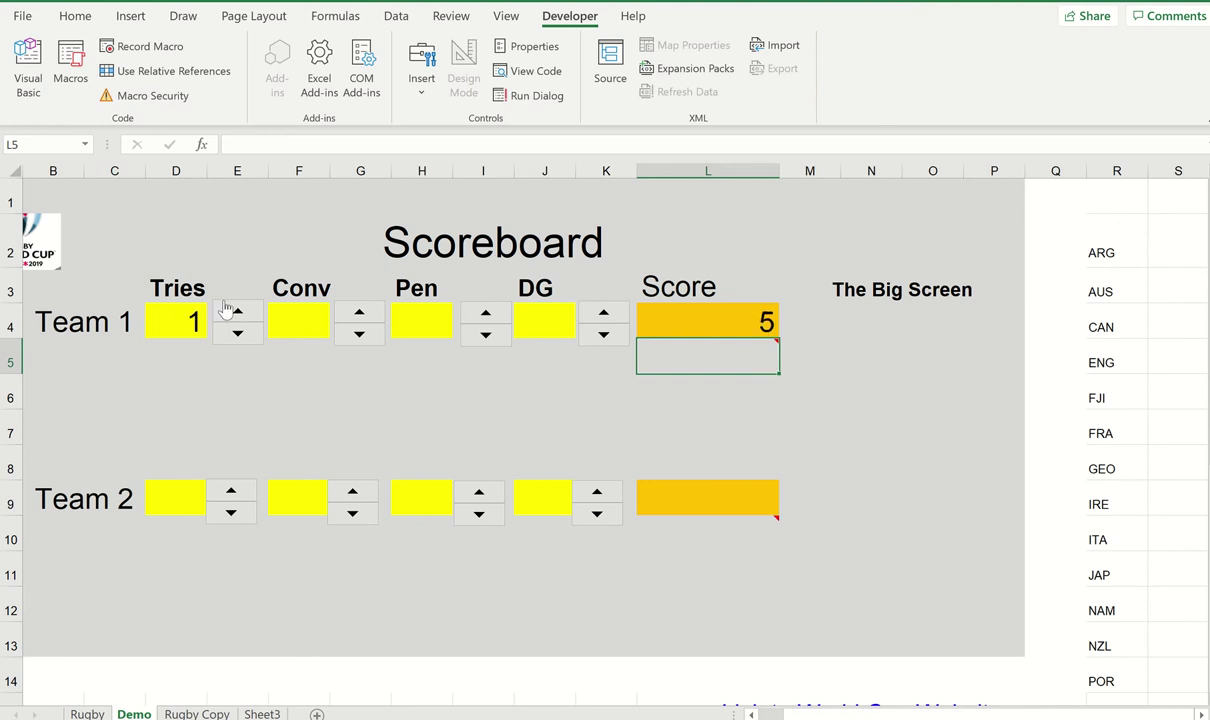
pyautogui.click(356, 316)
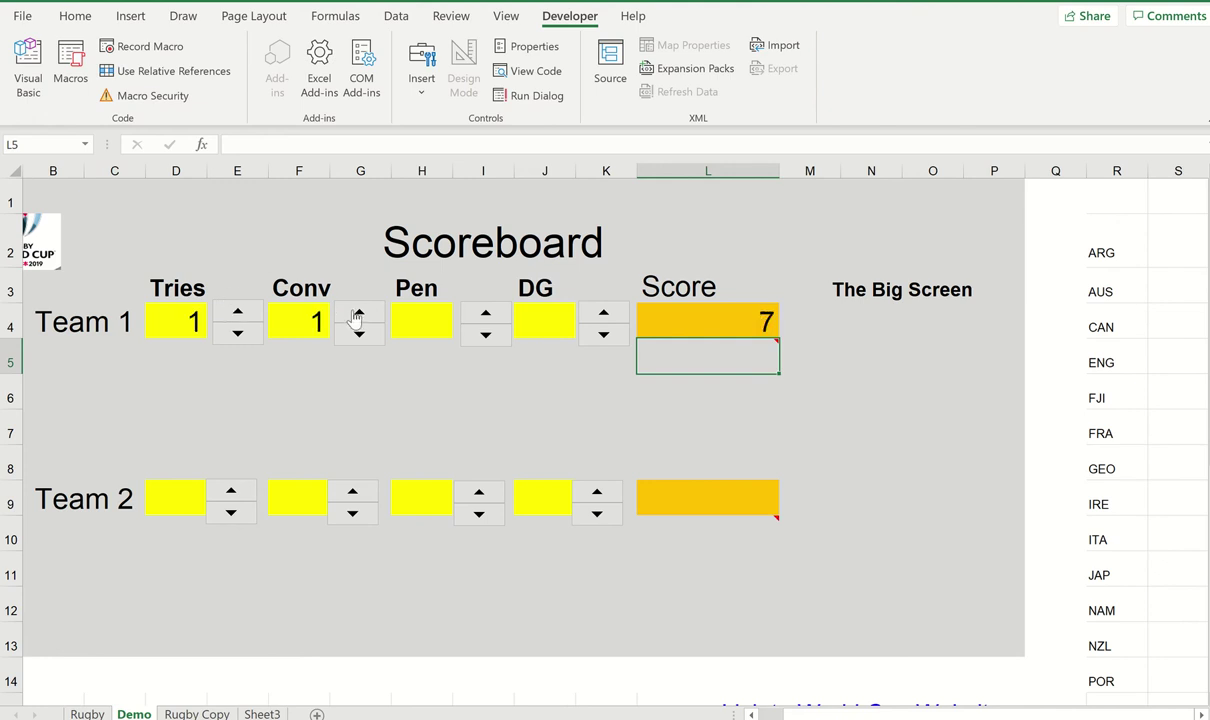
pyautogui.click(485, 316)
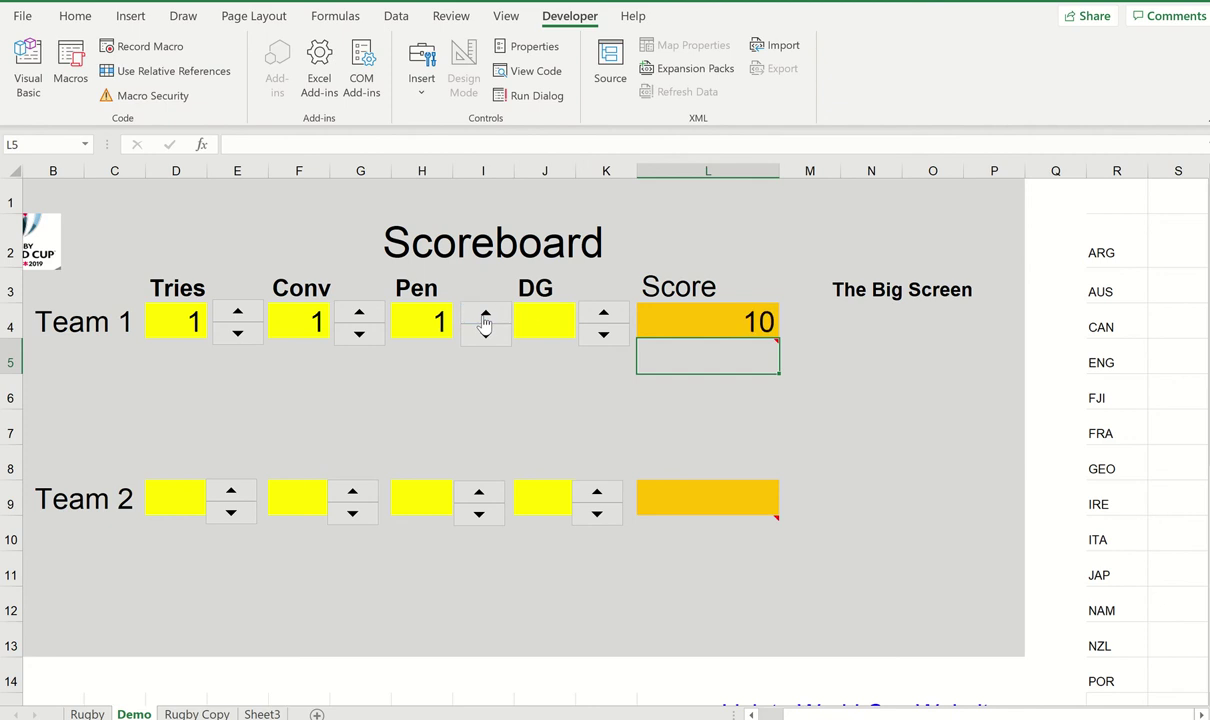
pyautogui.click(598, 316)
pyautogui.click(826, 366)
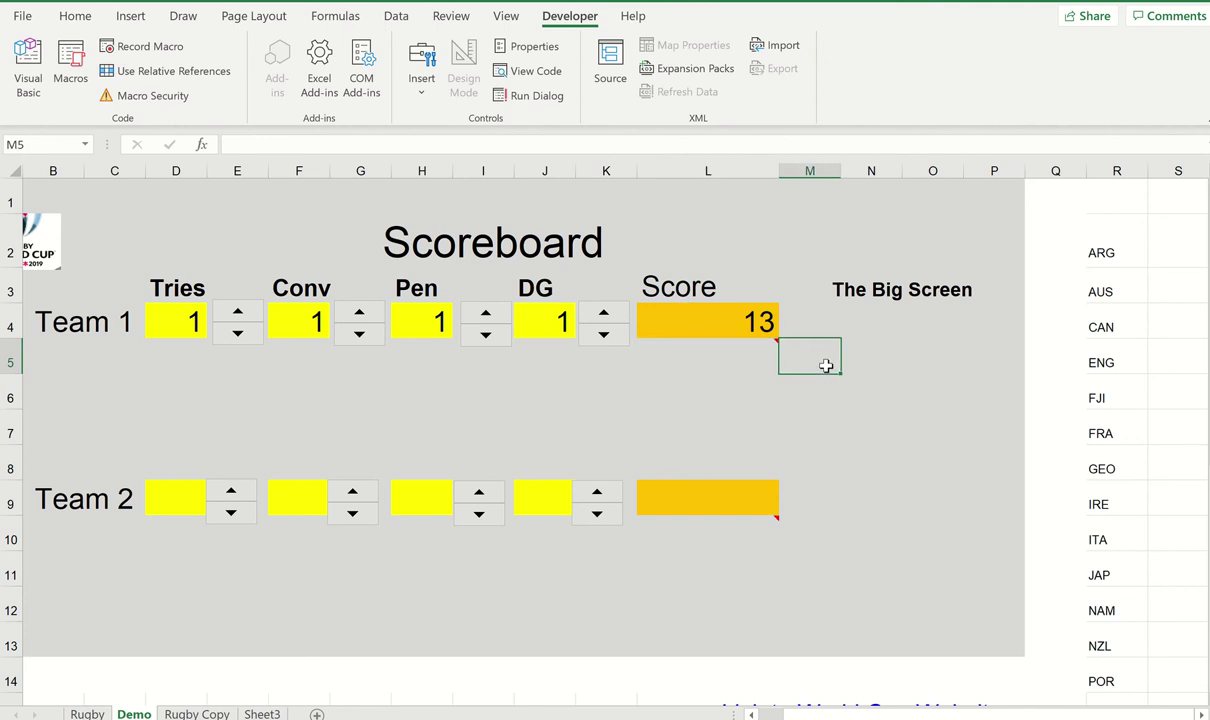
# Copy the Team 1 score formula to L9 using Paste Special with All, and test the Team 2 Tries spin button once.
pyautogui.rightClick(711, 323)
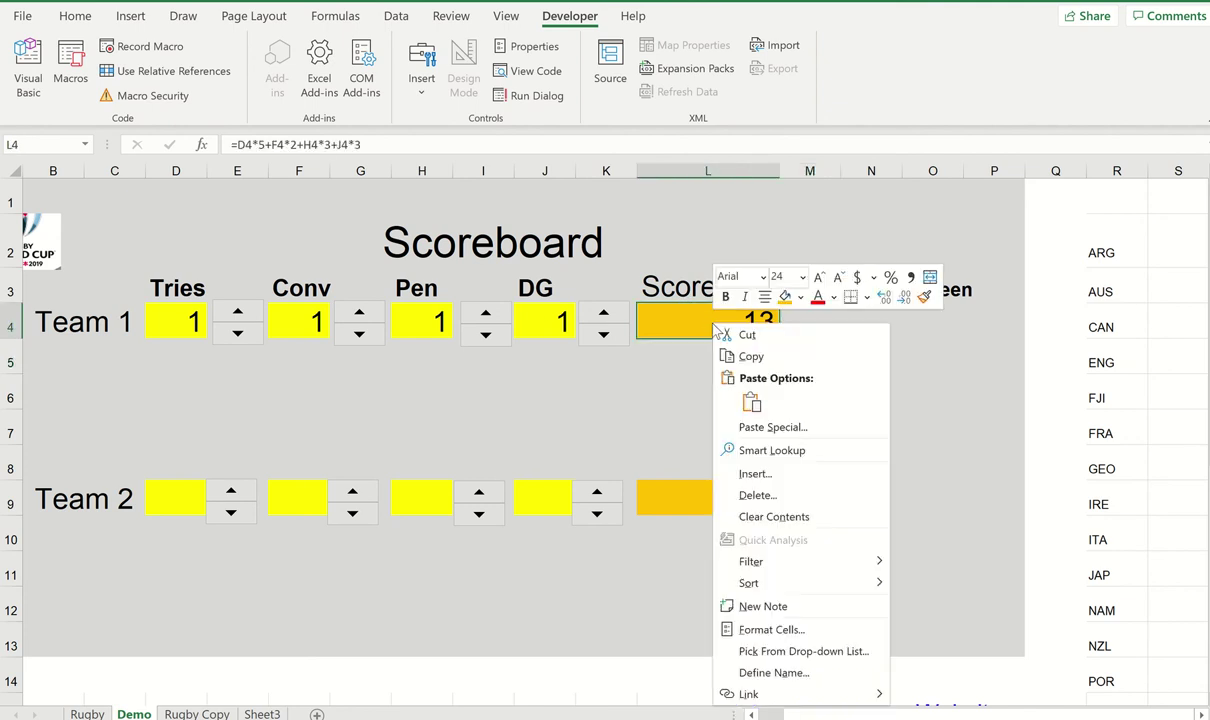
pyautogui.click(727, 357)
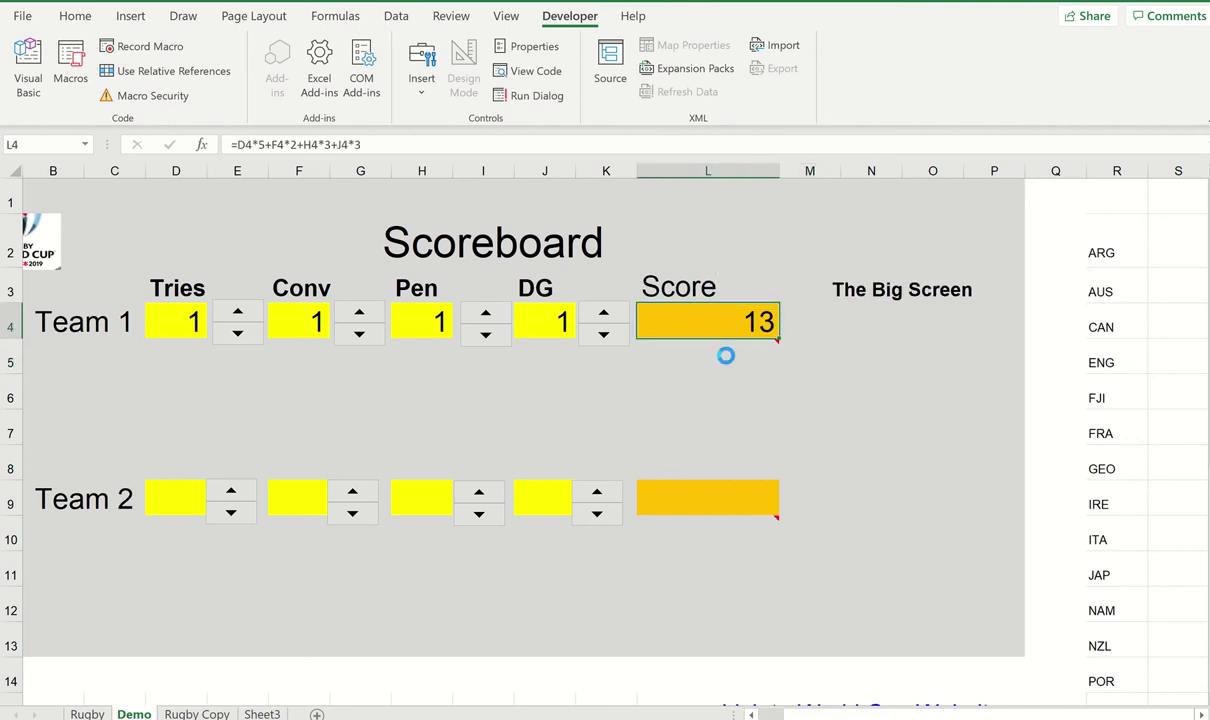
pyautogui.rightClick(698, 493)
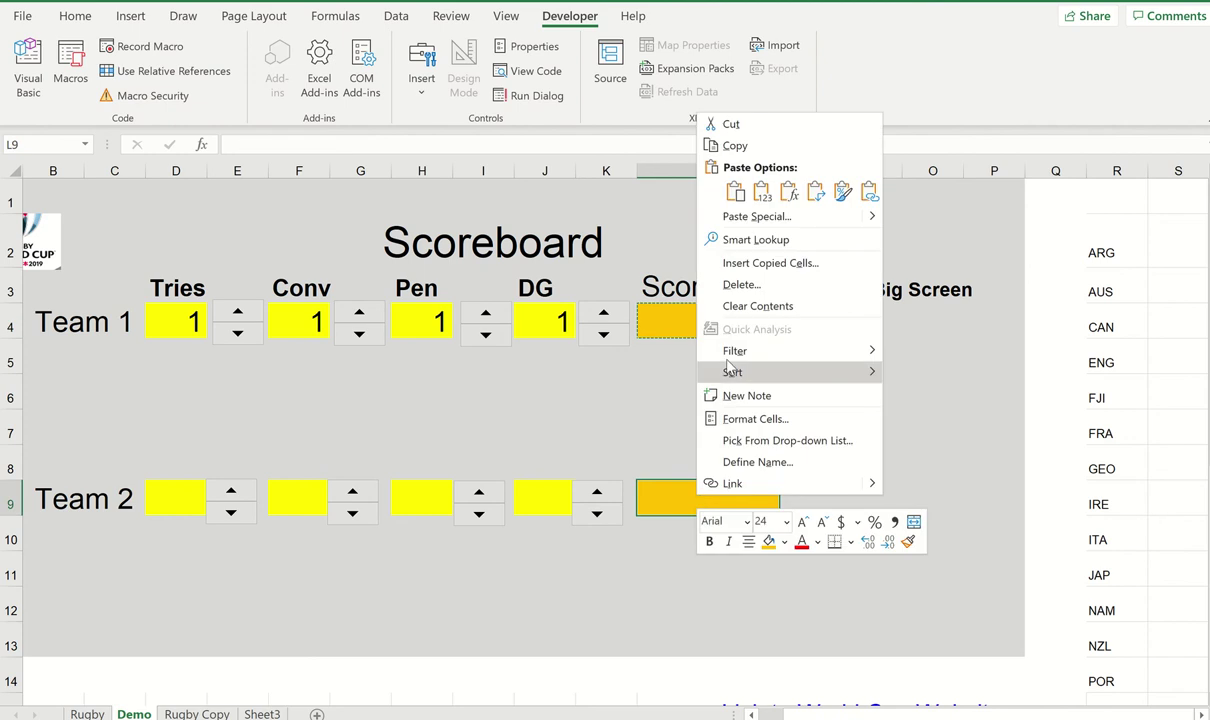
pyautogui.click(738, 219)
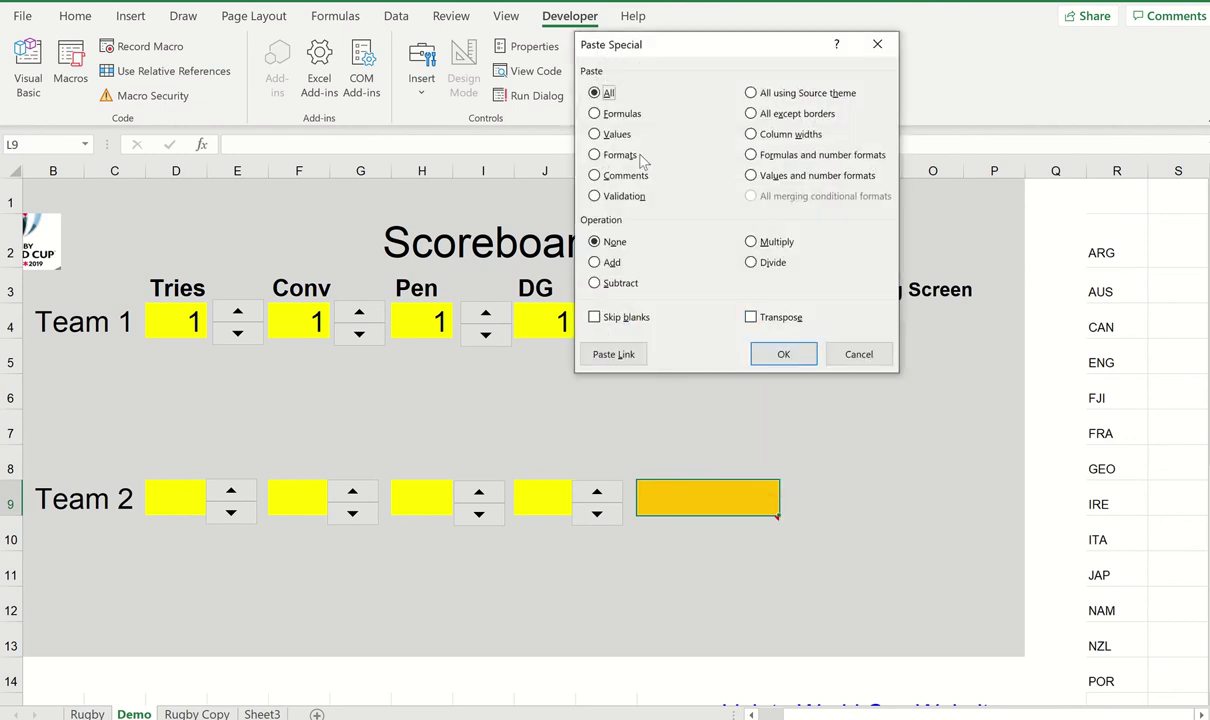
pyautogui.click(770, 354)
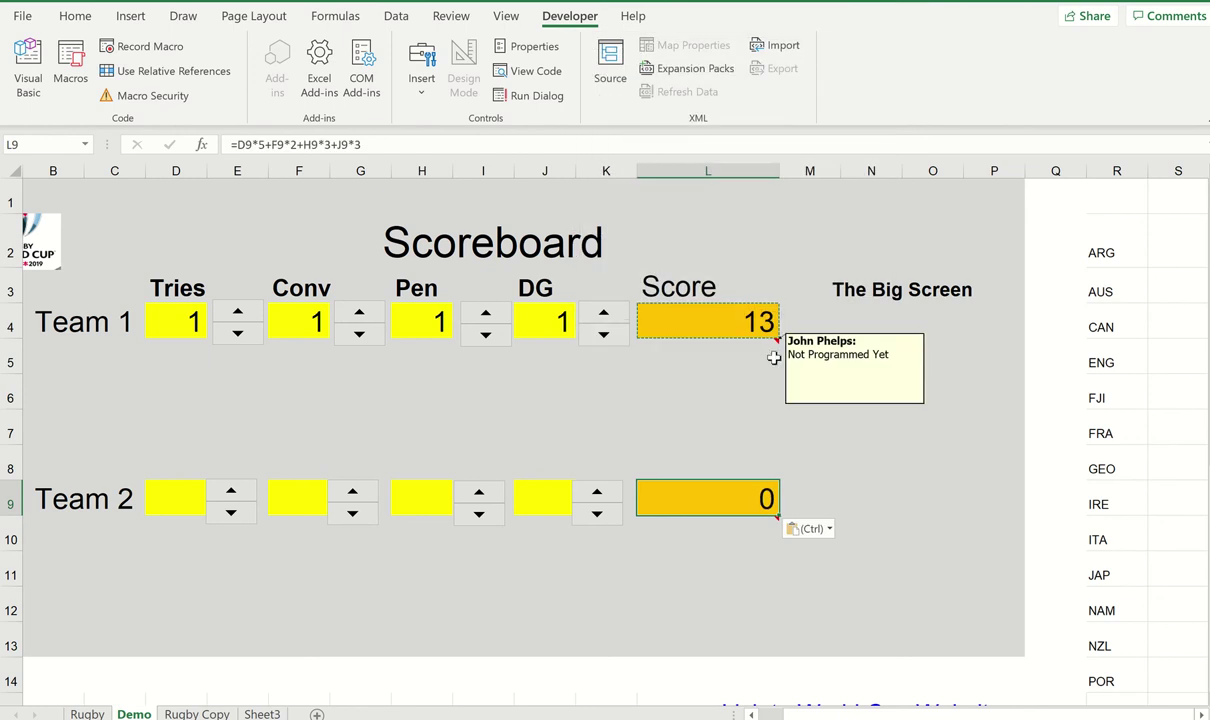
pyautogui.click(230, 492)
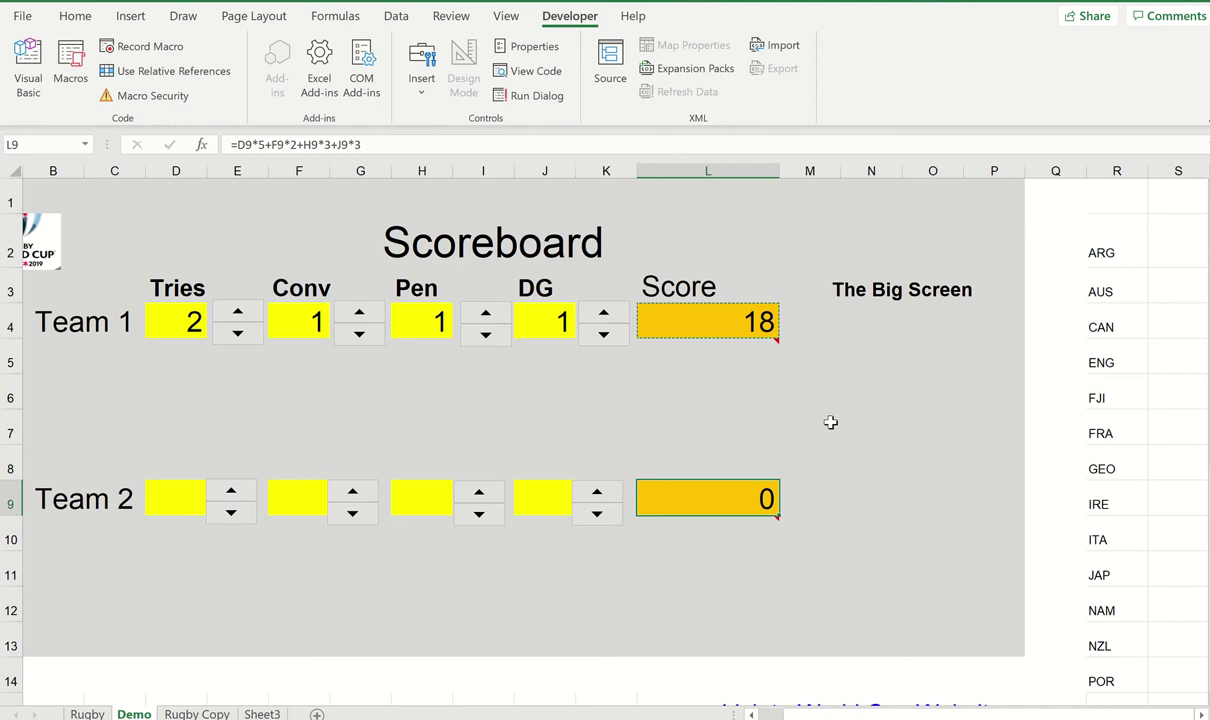
# Search online pictures for "All Blacks" with cell N4 under The Big Screen as the insertion point.
pyautogui.click(874, 331)
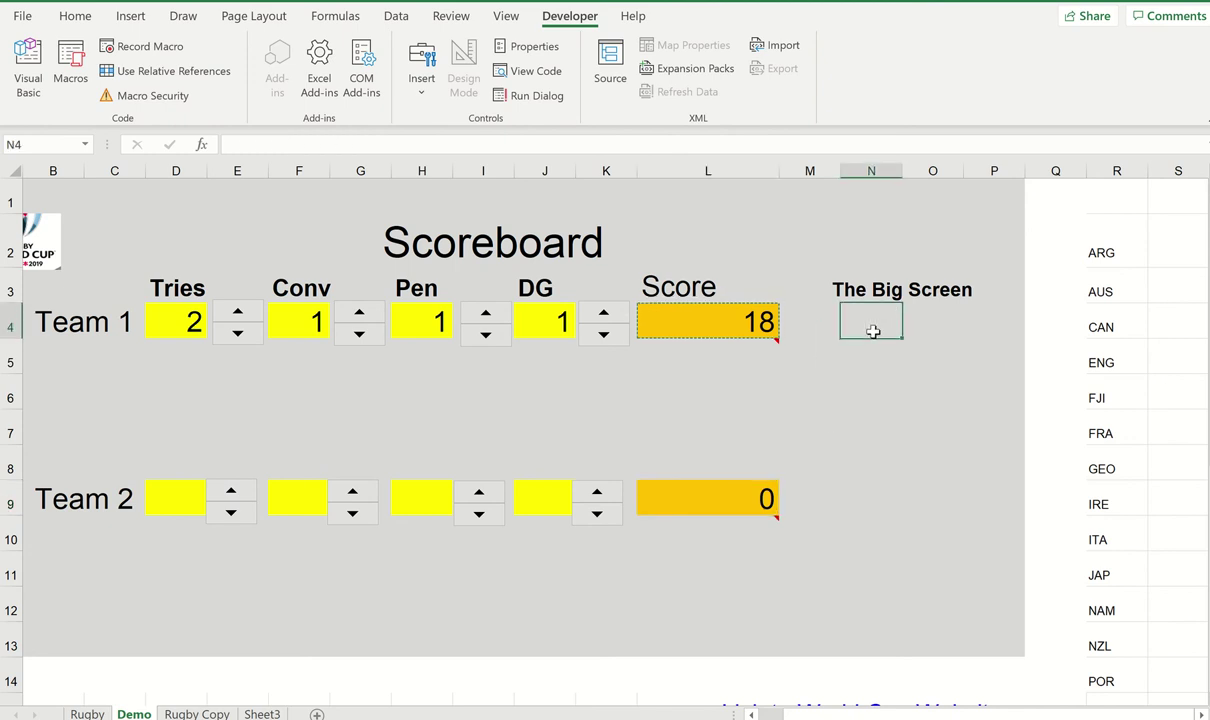
pyautogui.click(128, 18)
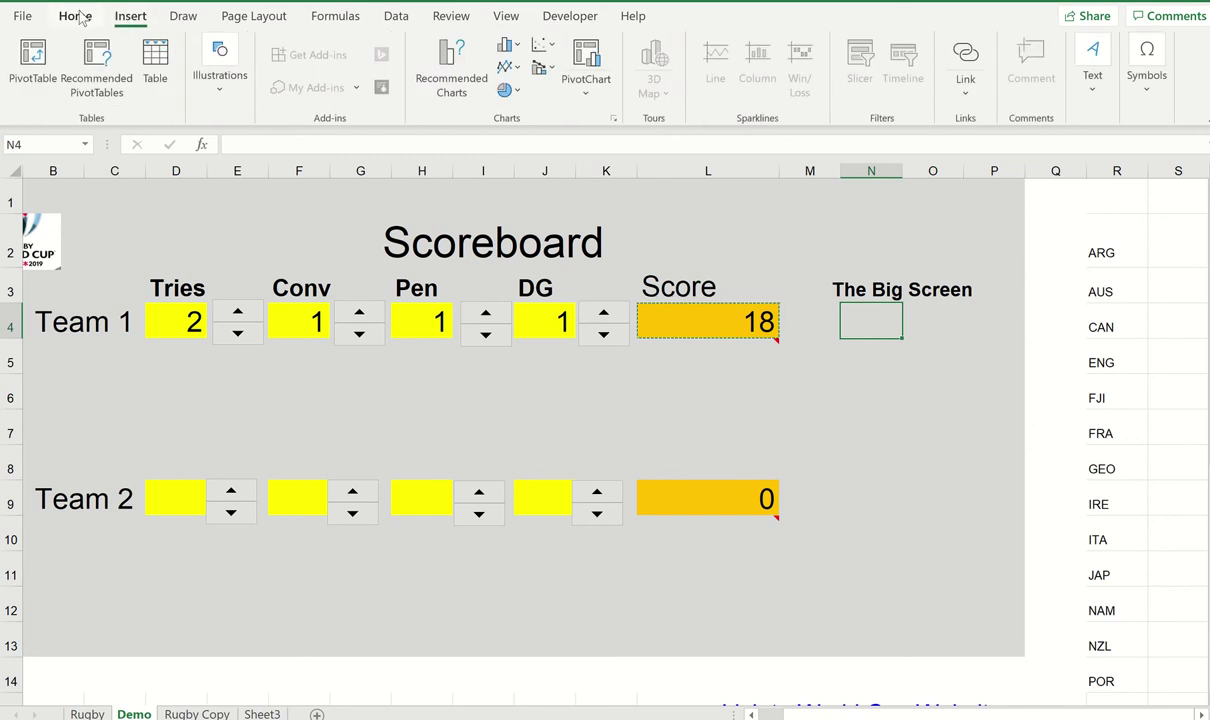
pyautogui.click(76, 17)
pyautogui.click(126, 18)
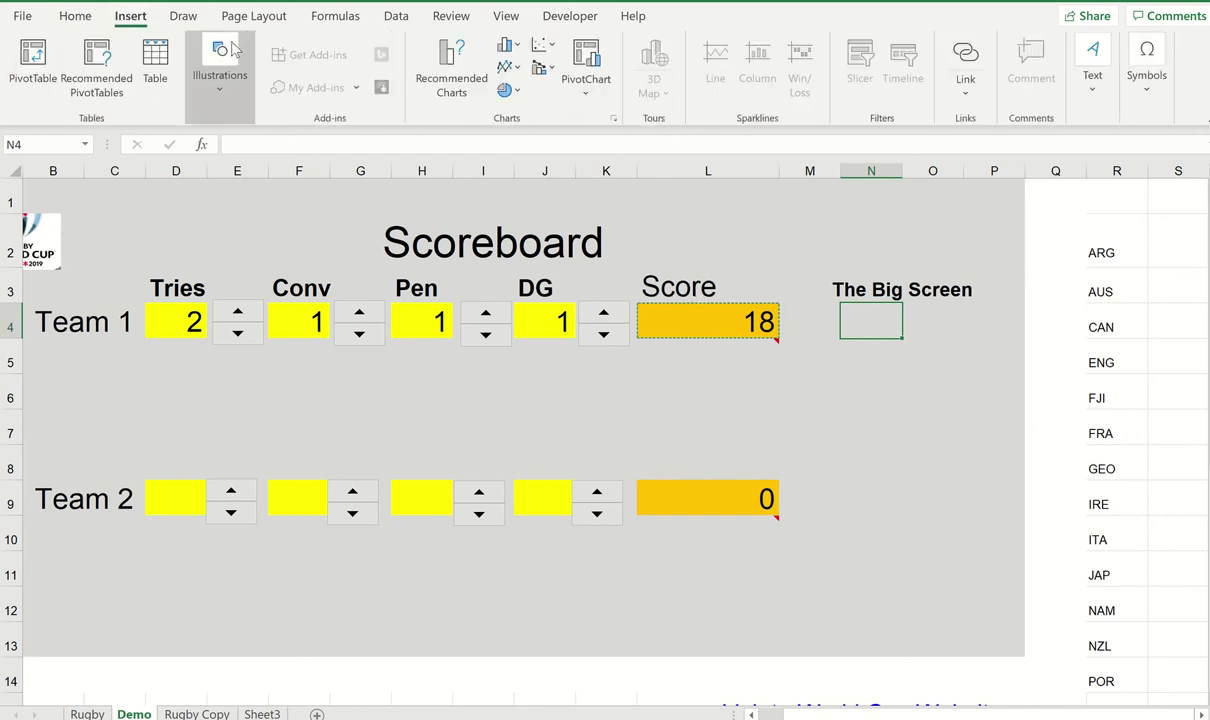
pyautogui.click(245, 88)
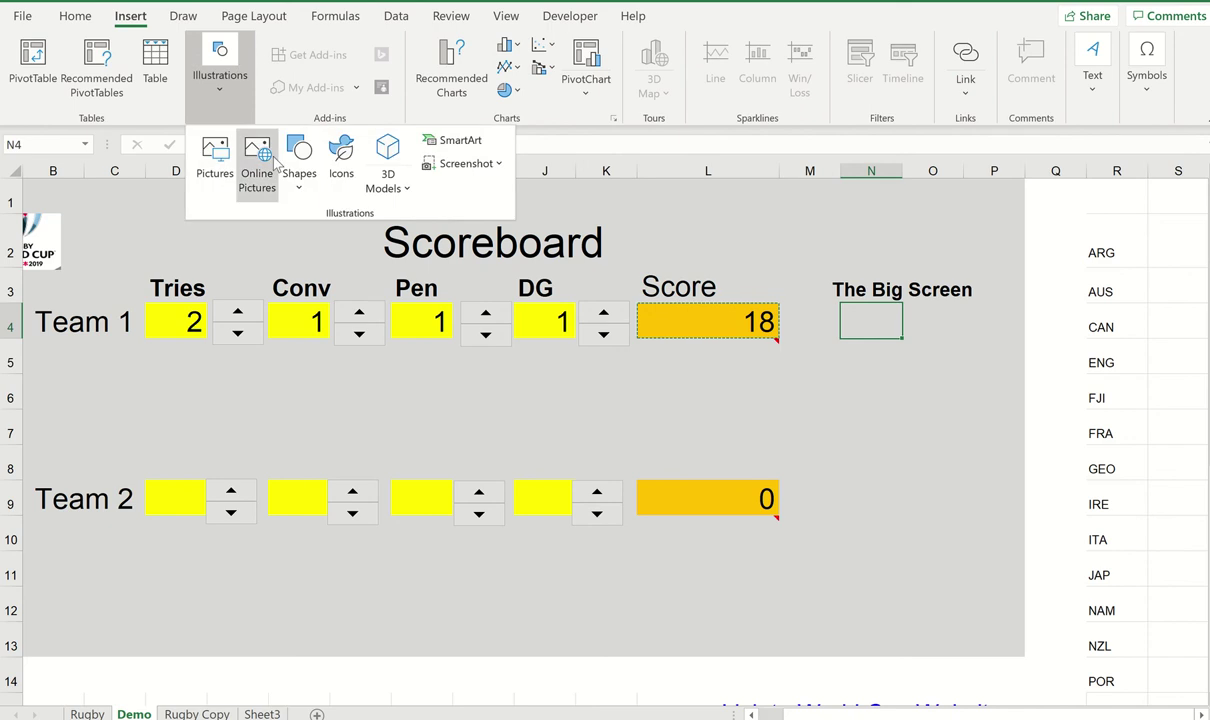
pyautogui.click(257, 160)
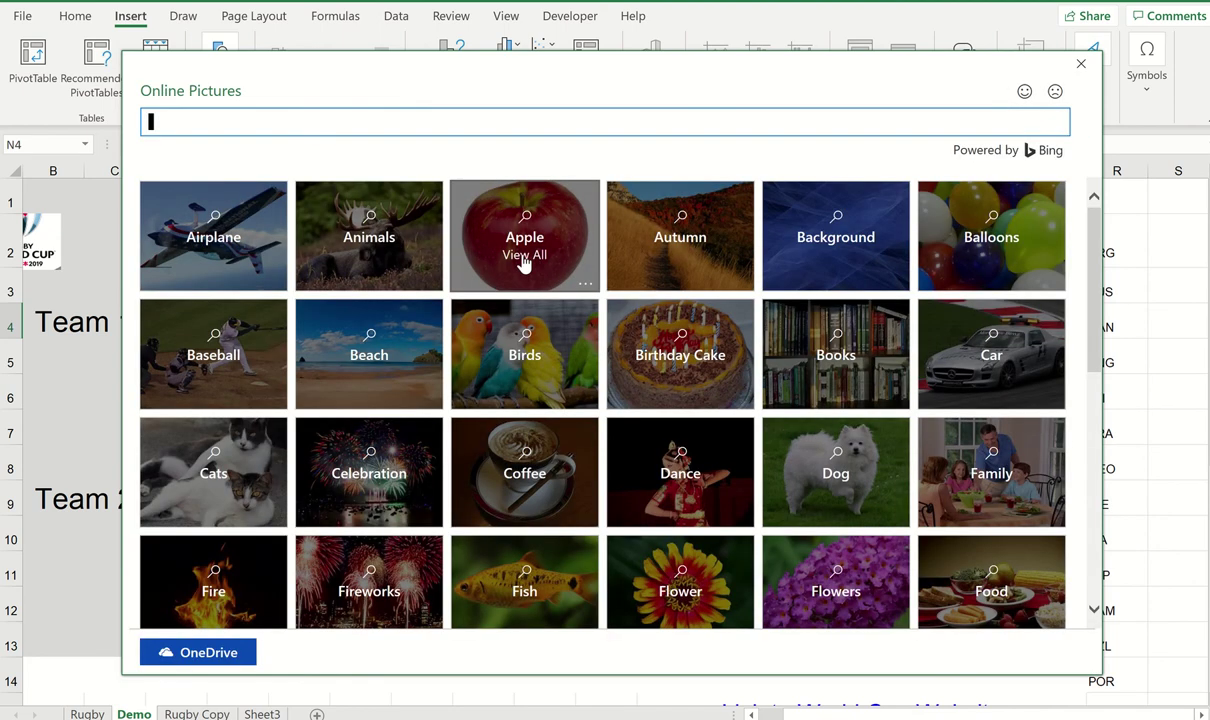
pyautogui.write('All Blacks')
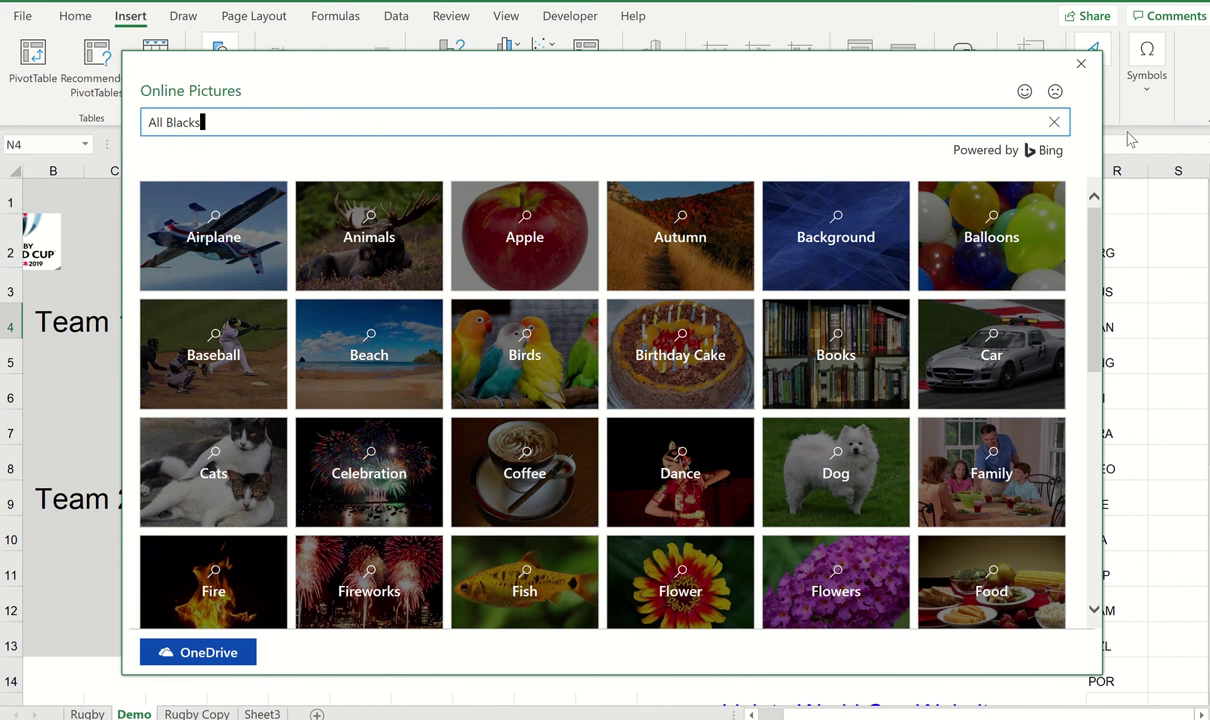
pyautogui.press('Return')
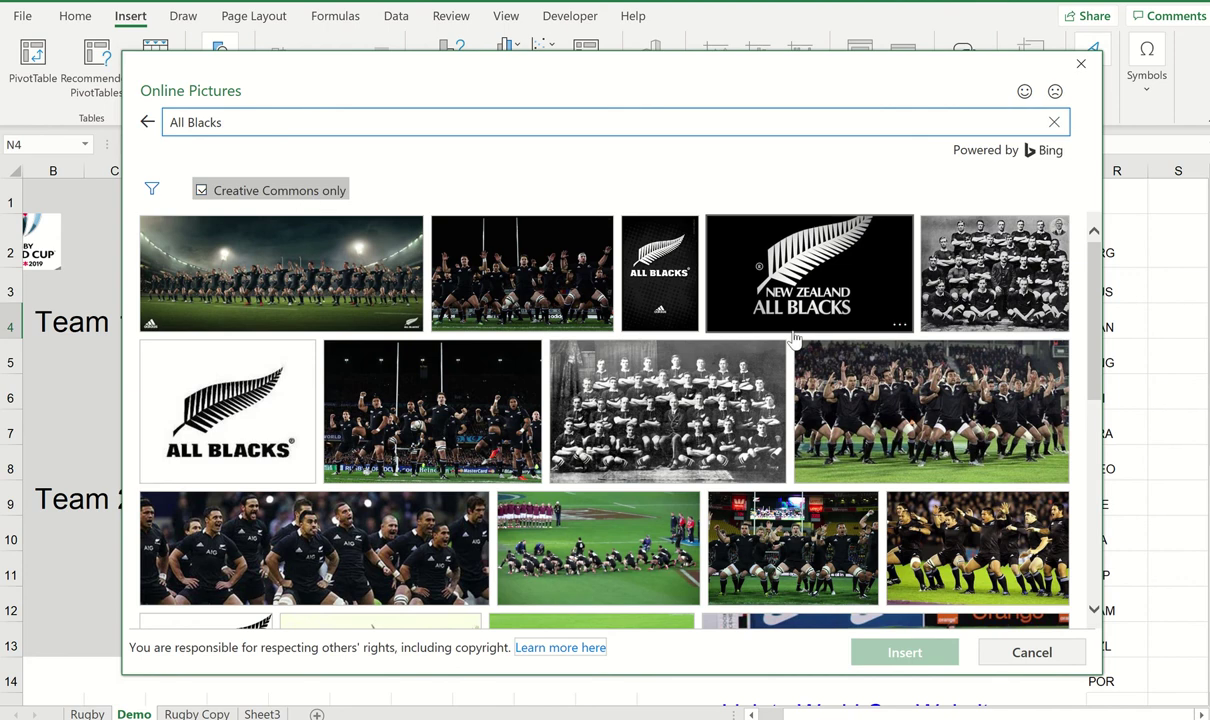
# Insert the colour lineout photo of black and green players and shrink it to fit the grey area beneath The Big Screen heading.
pyautogui.scroll(-3, 897, 401)
pyautogui.scroll(-5, 897, 401)
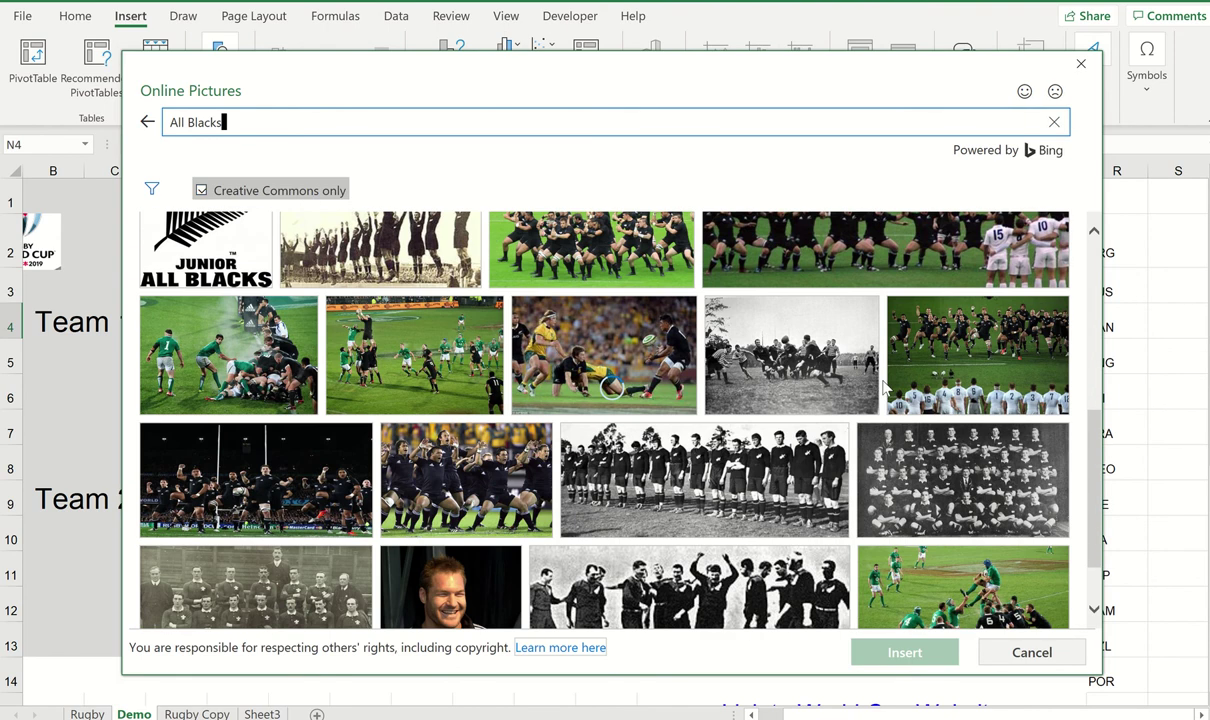
pyautogui.scroll(-3, 877, 383)
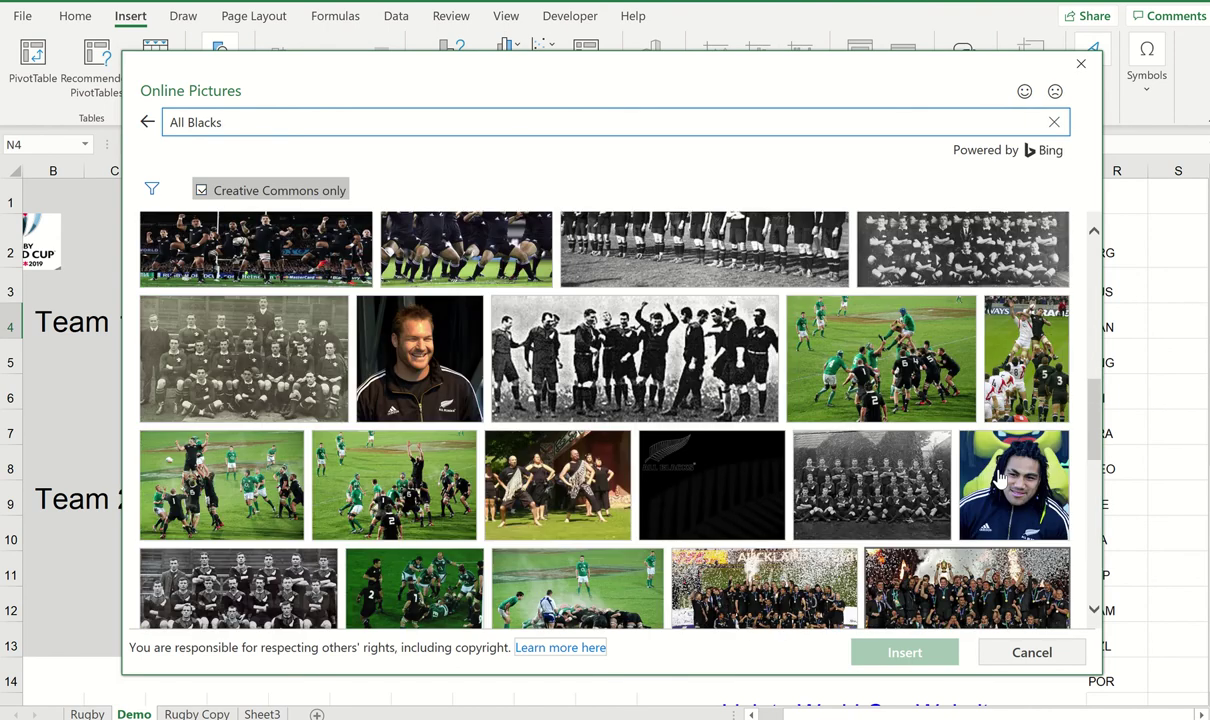
pyautogui.click(899, 380)
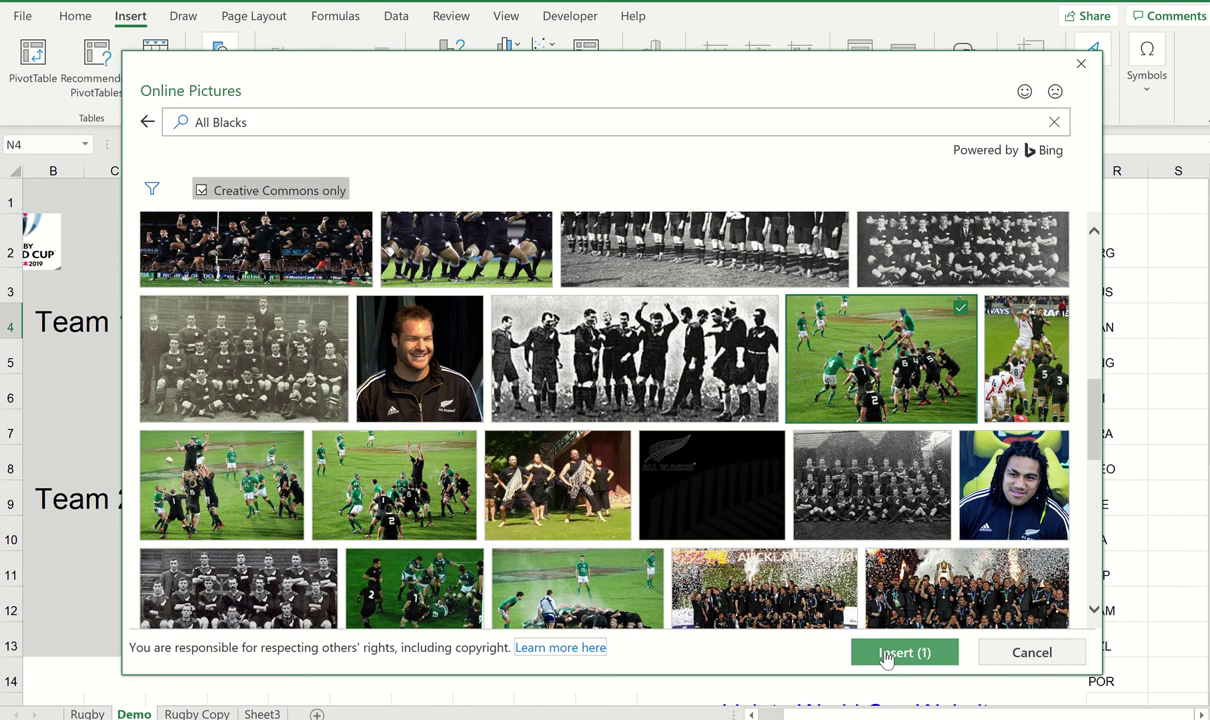
pyautogui.click(899, 651)
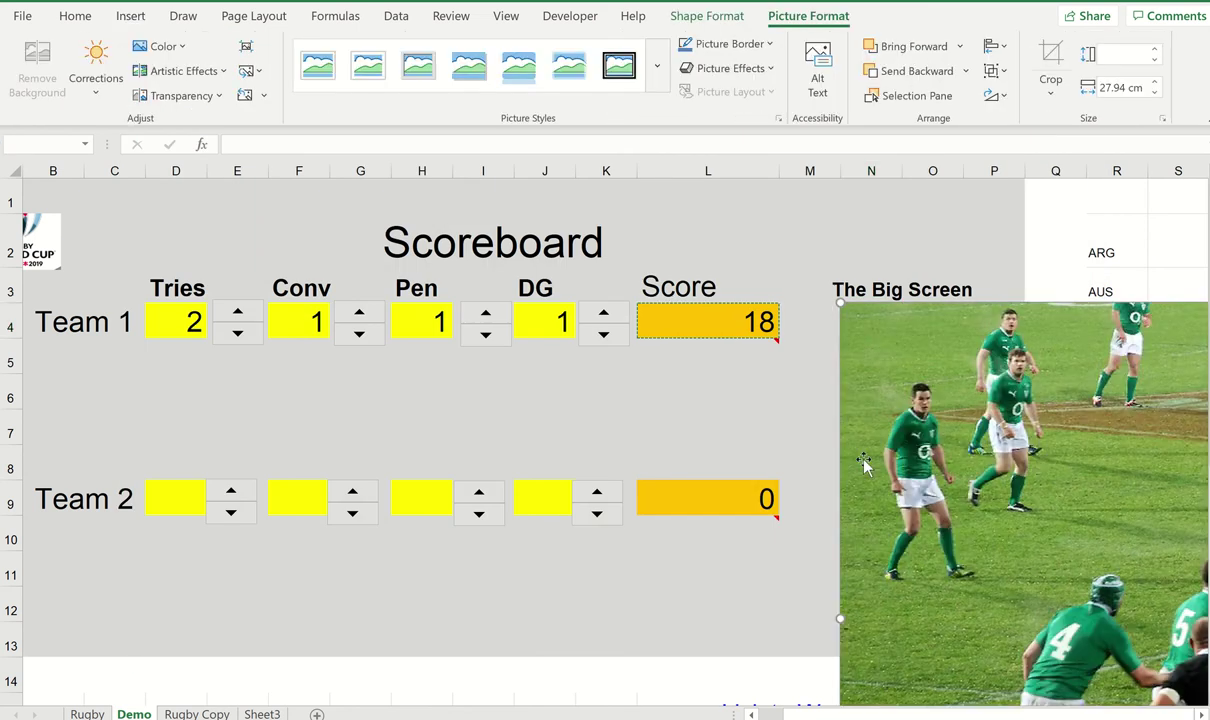
pyautogui.moveTo(838, 303); pyautogui.dragTo(838, 392)
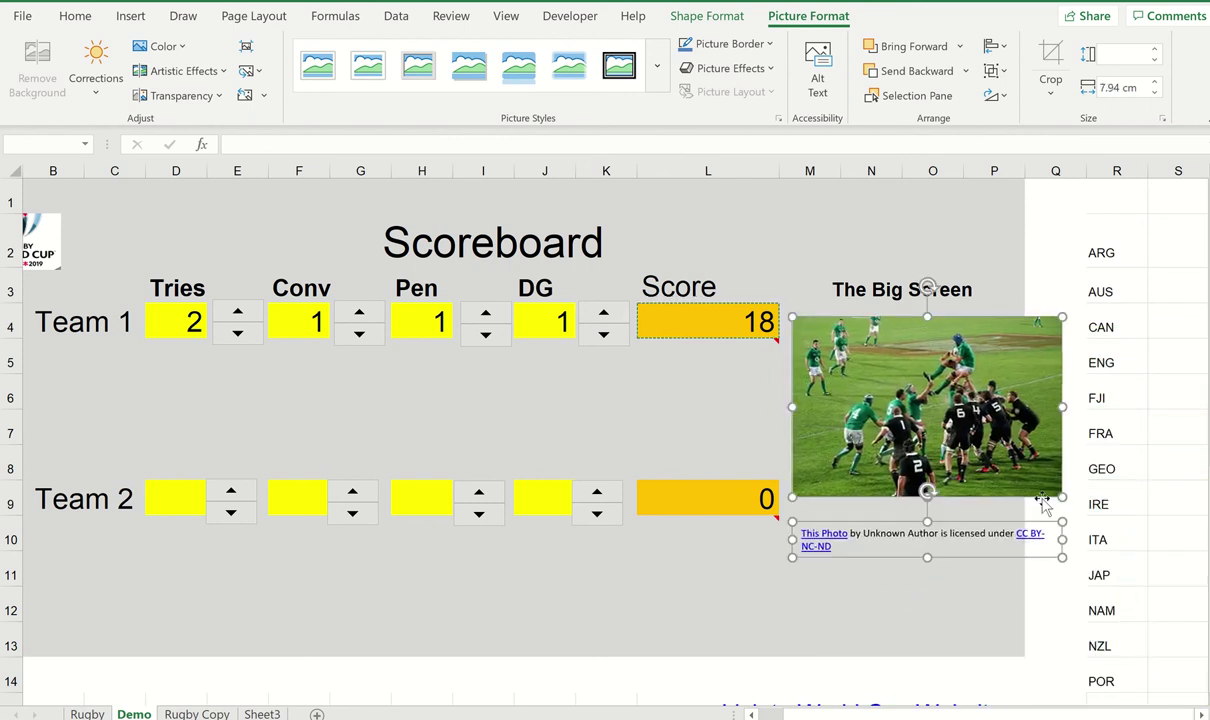
pyautogui.moveTo(1000, 474); pyautogui.dragTo(951, 466)
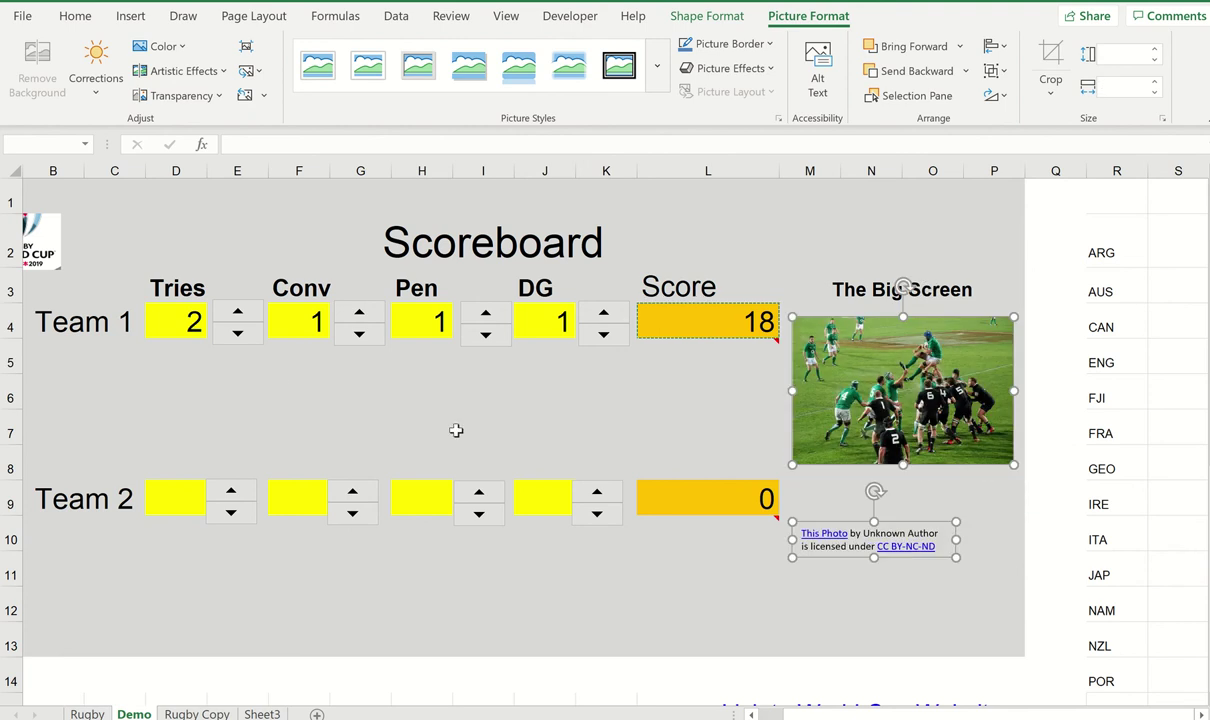
# Choose IRE from the Team 1 dropdown list in cell B5.
pyautogui.click(86, 350)
pyautogui.click(152, 368)
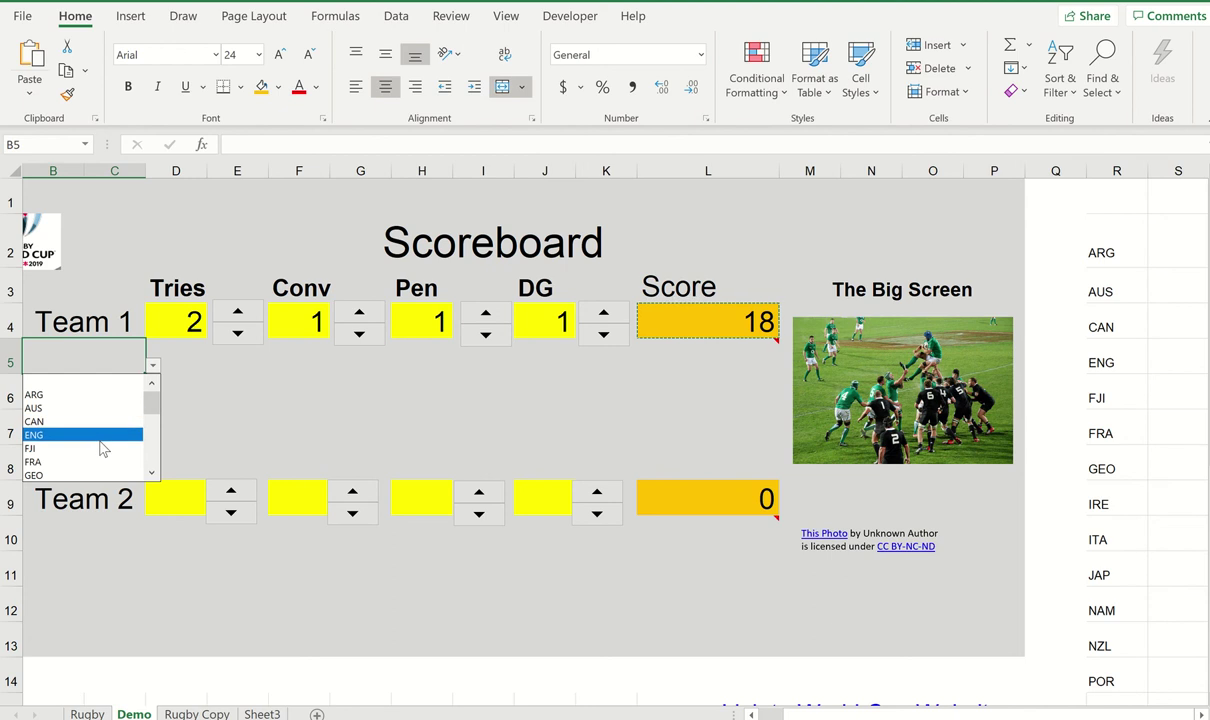
pyautogui.scroll(-3, 150, 475)
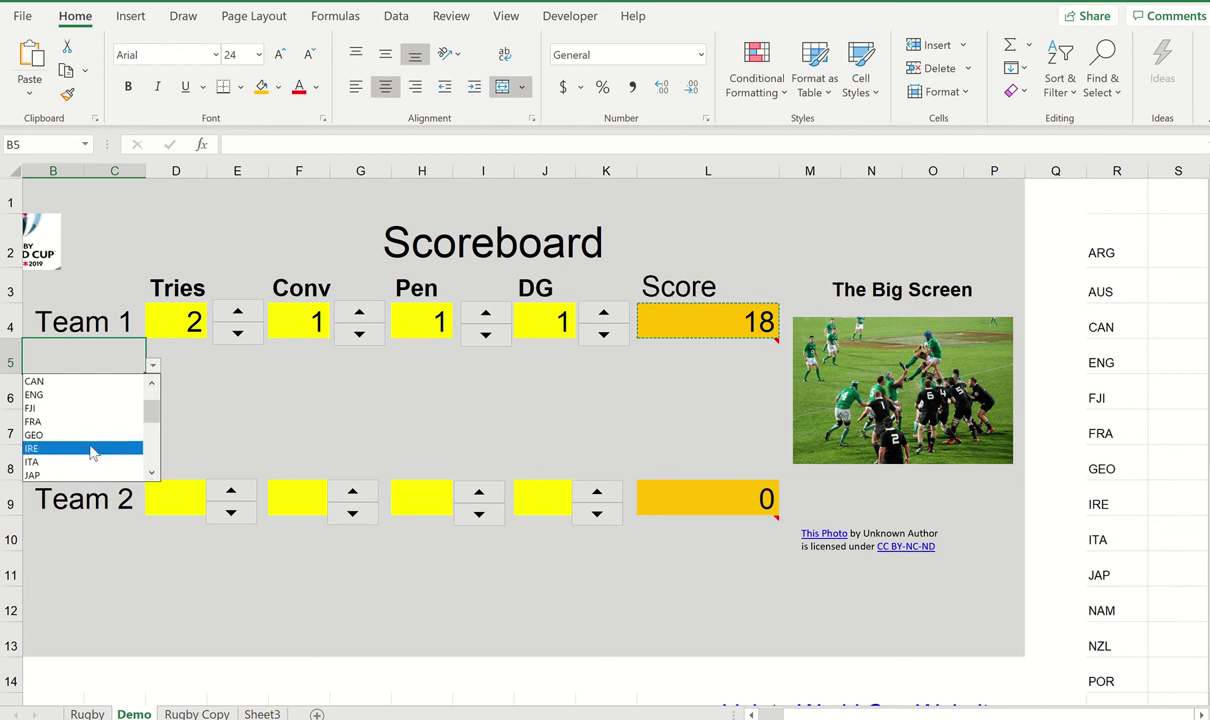
pyautogui.click(89, 448)
# Choose NZL from the Team 2 dropdown list in cell B10.
pyautogui.click(85, 531)
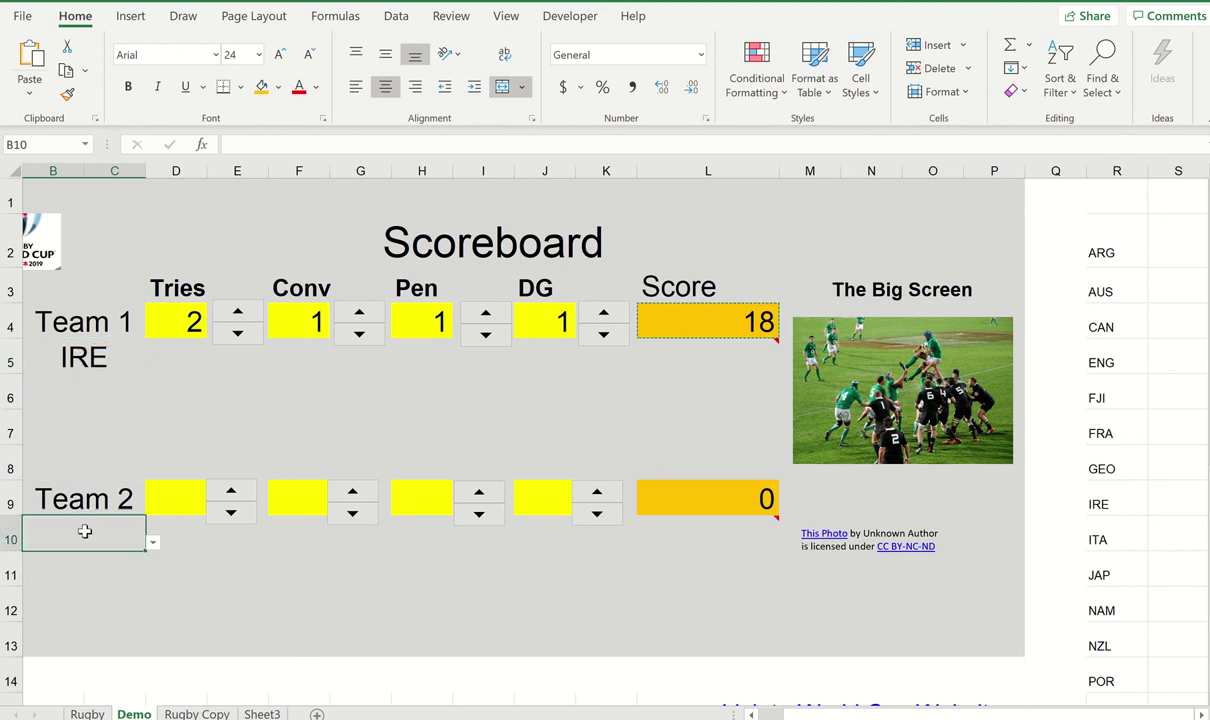
pyautogui.click(153, 545)
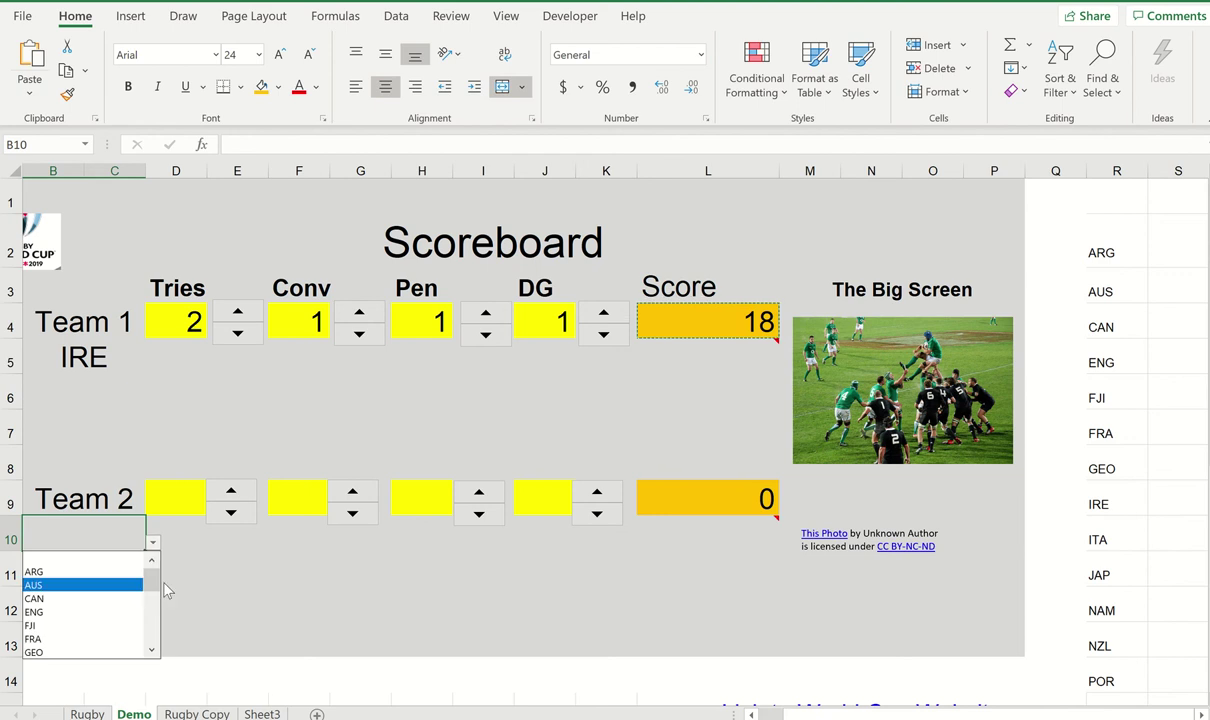
pyautogui.scroll(-5, 150, 630)
pyautogui.moveTo(158, 635); pyautogui.dragTo(157, 612)
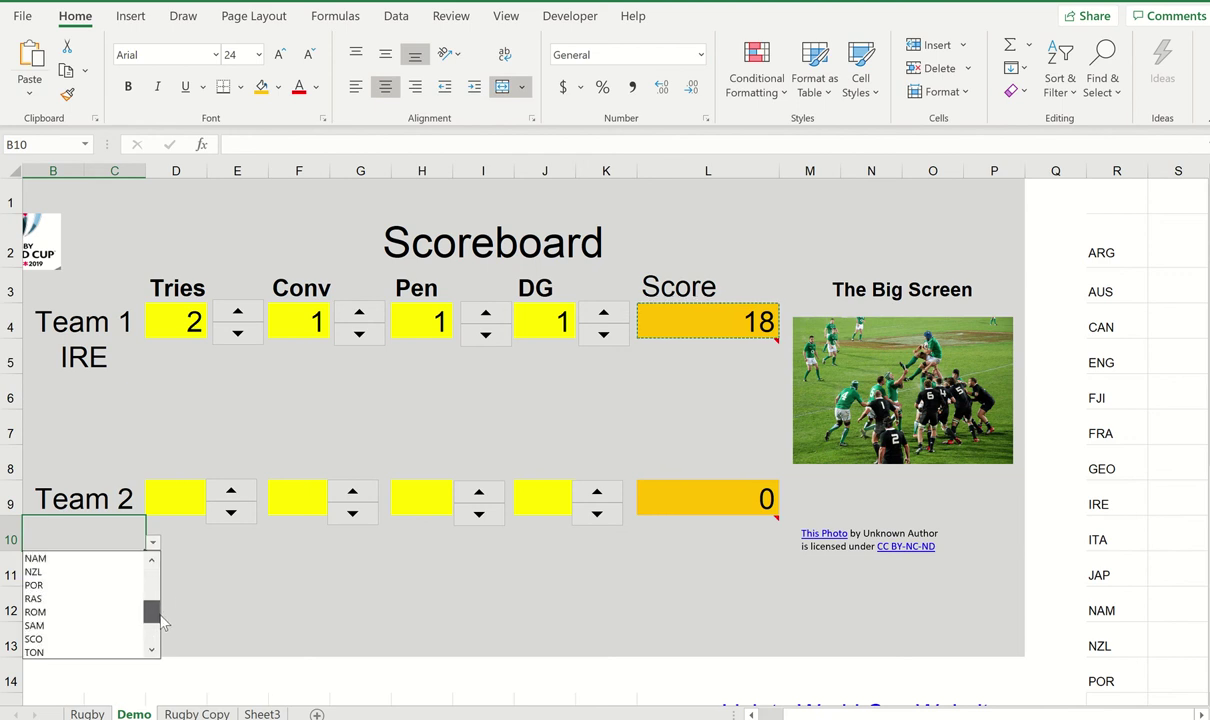
pyautogui.click(60, 572)
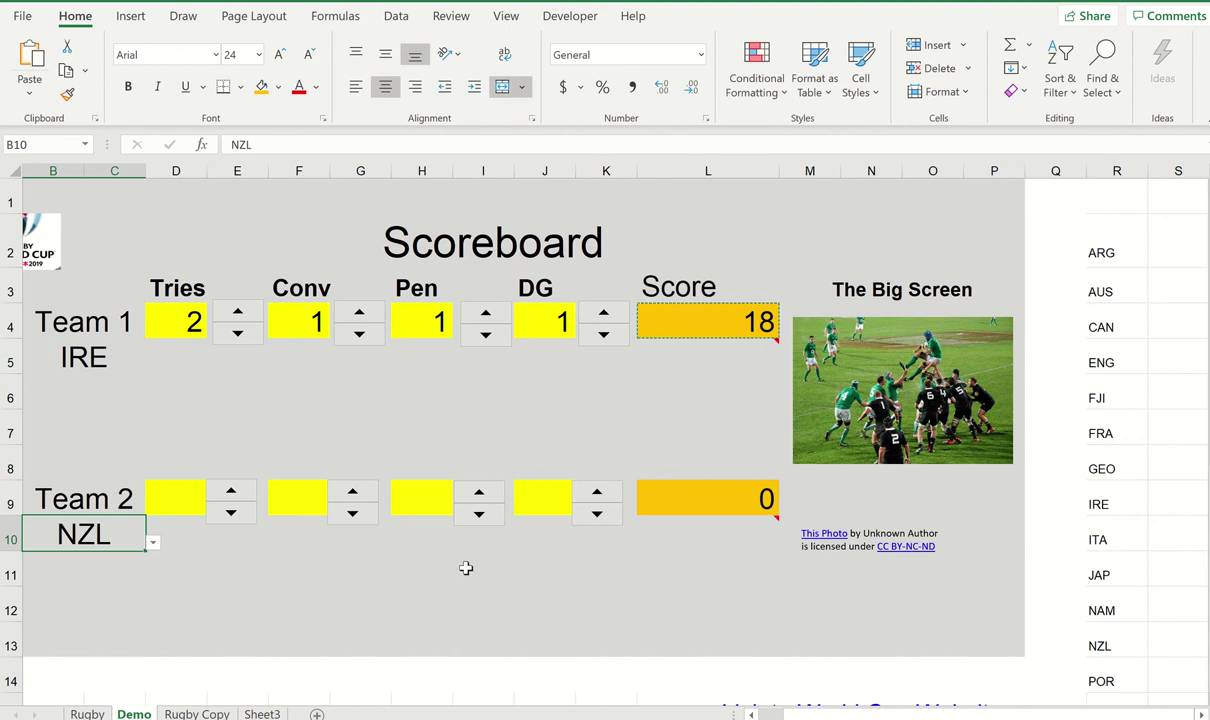
# Delete the licence attribution text box below the match photo and switch to the Rugby sheet.
pyautogui.click(876, 538)
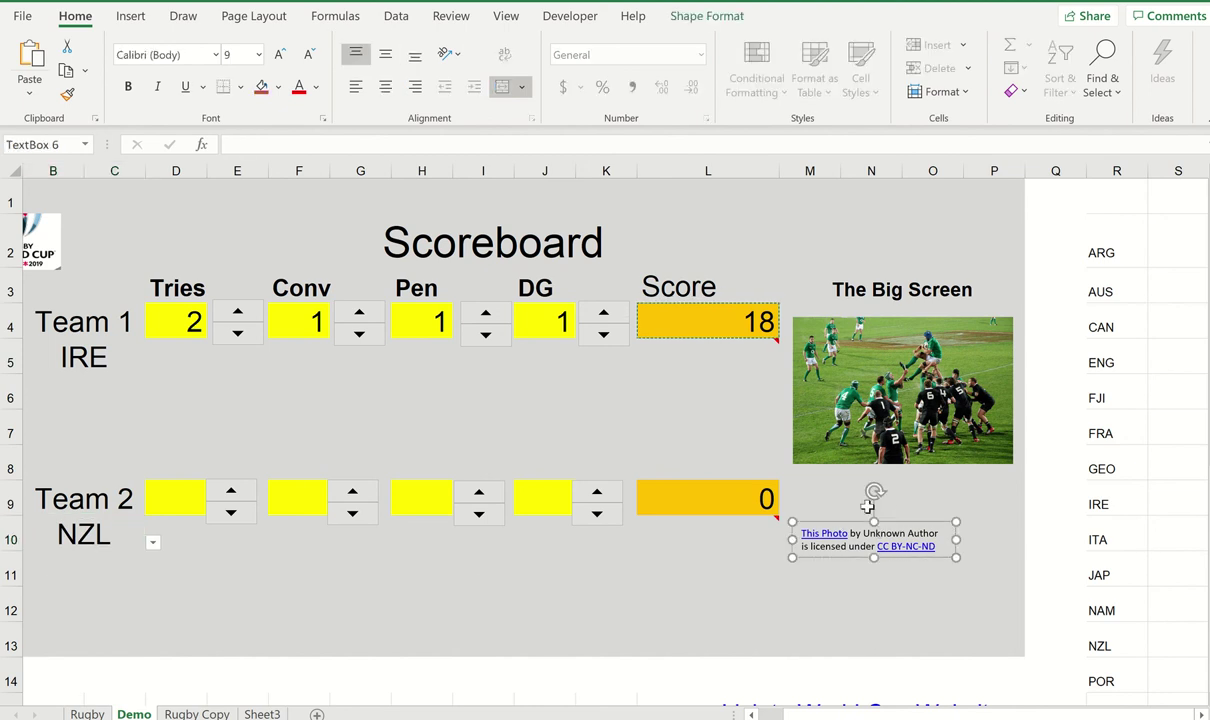
pyautogui.press('Delete')
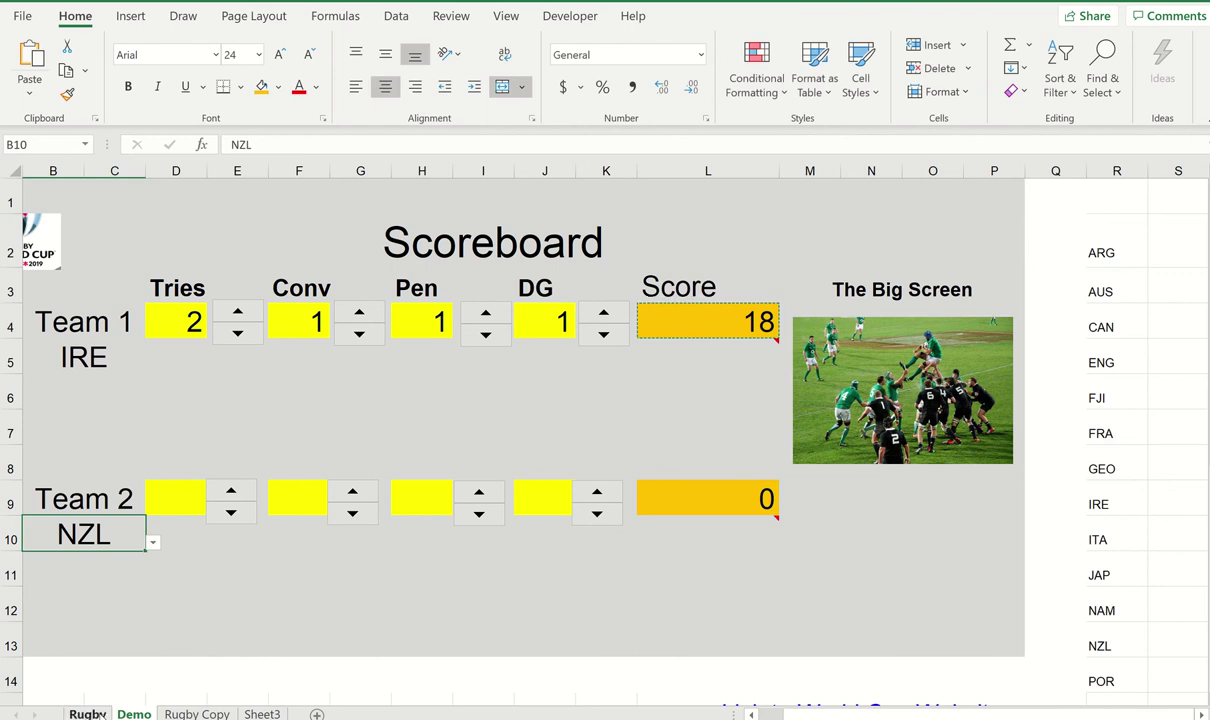
pyautogui.hotkey('ctrl', 'pageup')
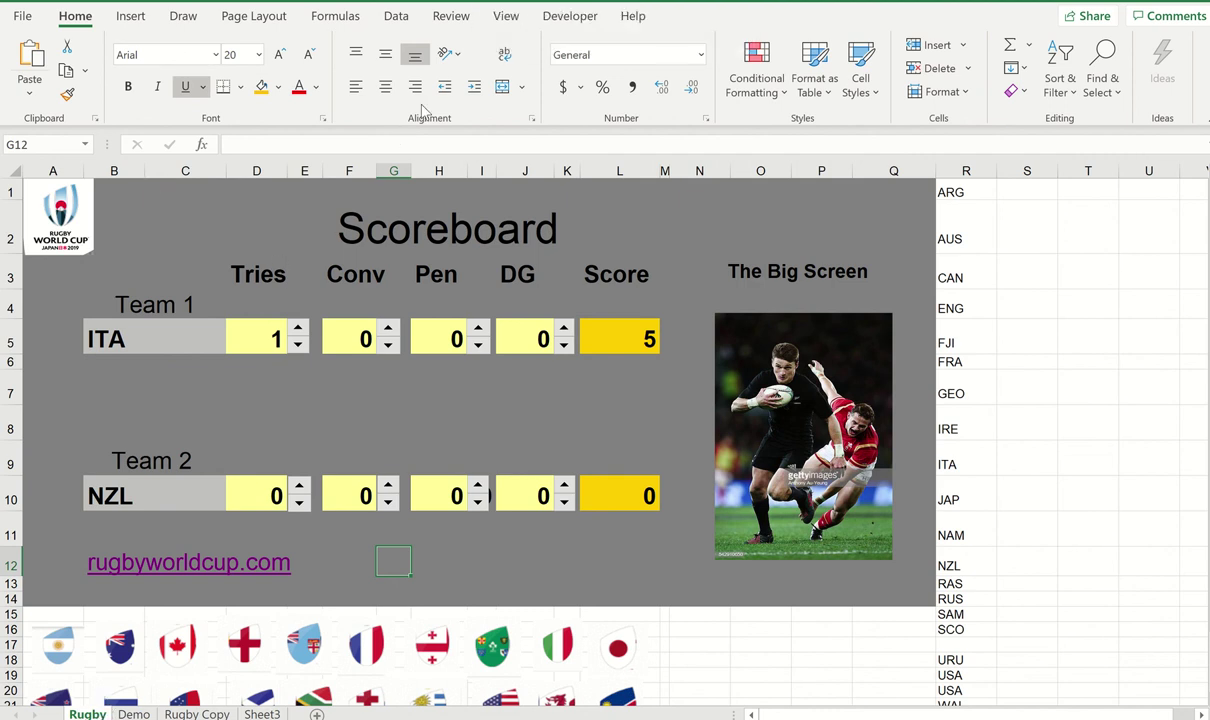
pyautogui.moveTo(555, 8)
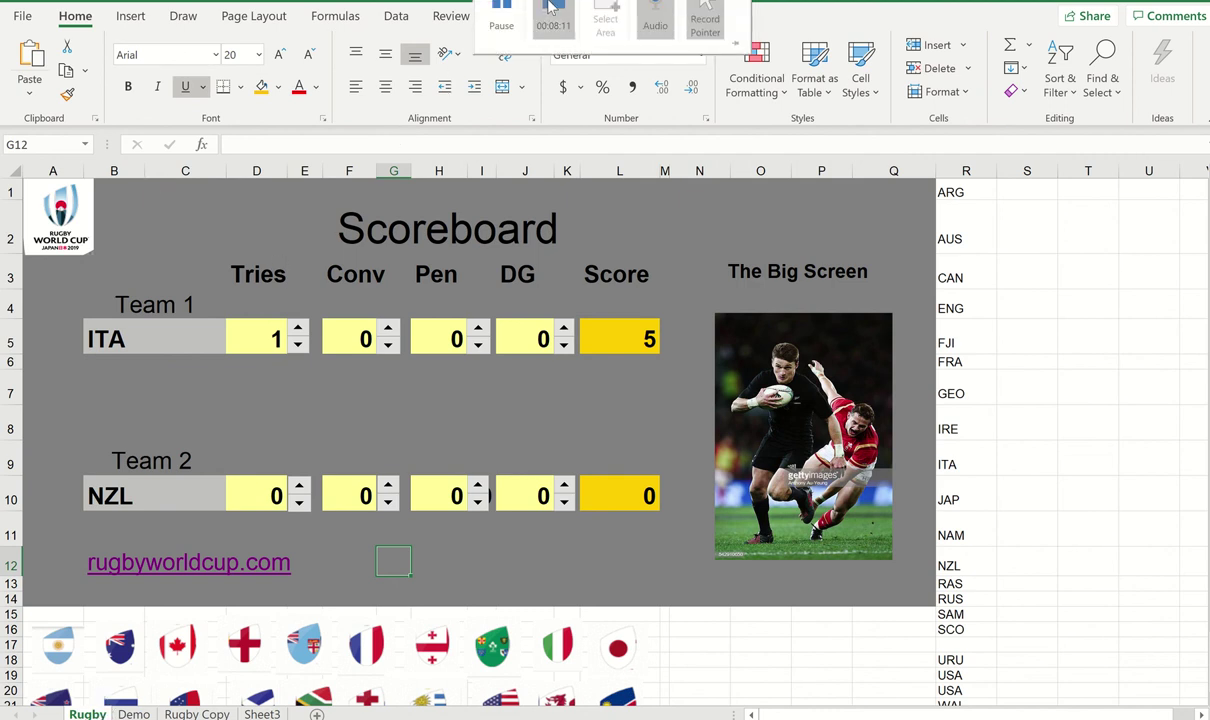